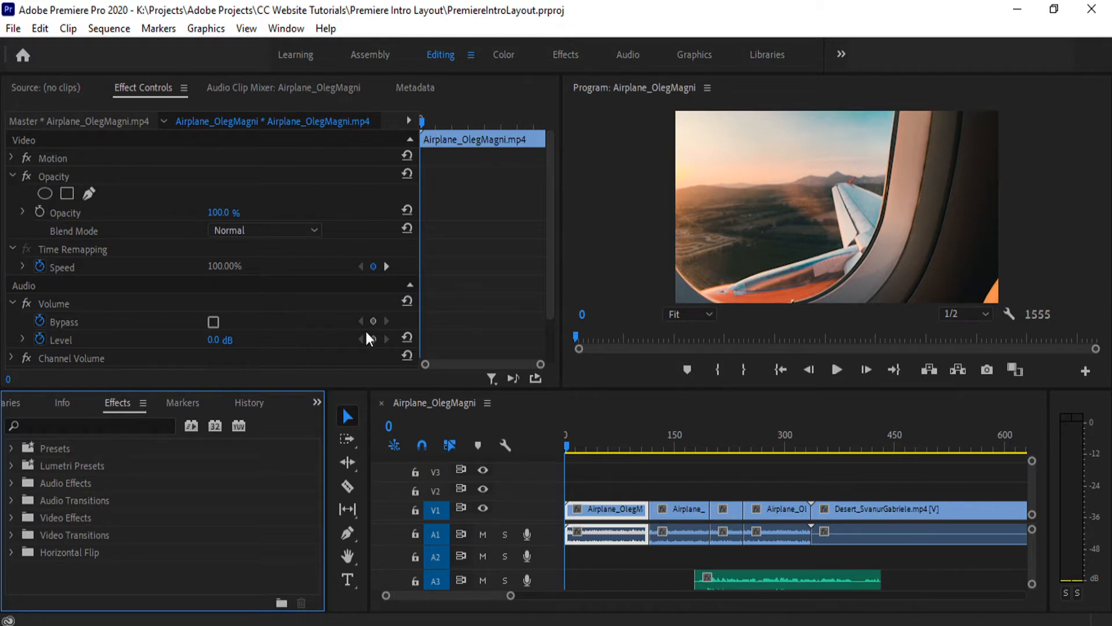
- Switch to the Assembly workspace and zoom the timeline out to show the whole Airplane_OlegMagni sequence
{"action": "left_click", "coordinate": [366, 54]}
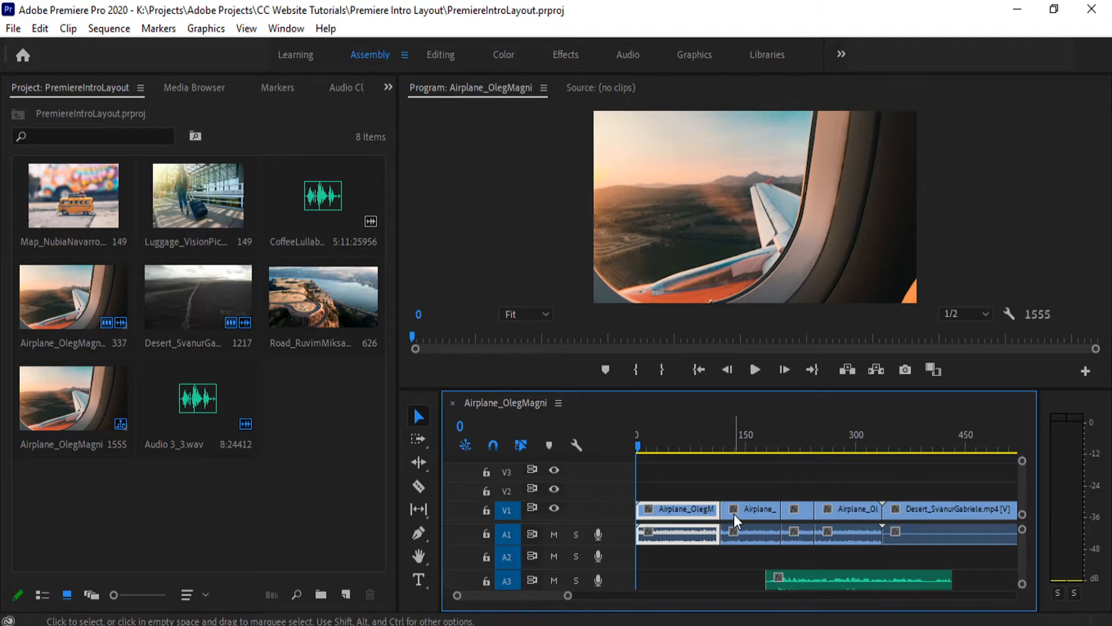
{"action": "scroll", "coordinate": [757, 533], "scroll_direction": "down", "scroll_amount": 4}
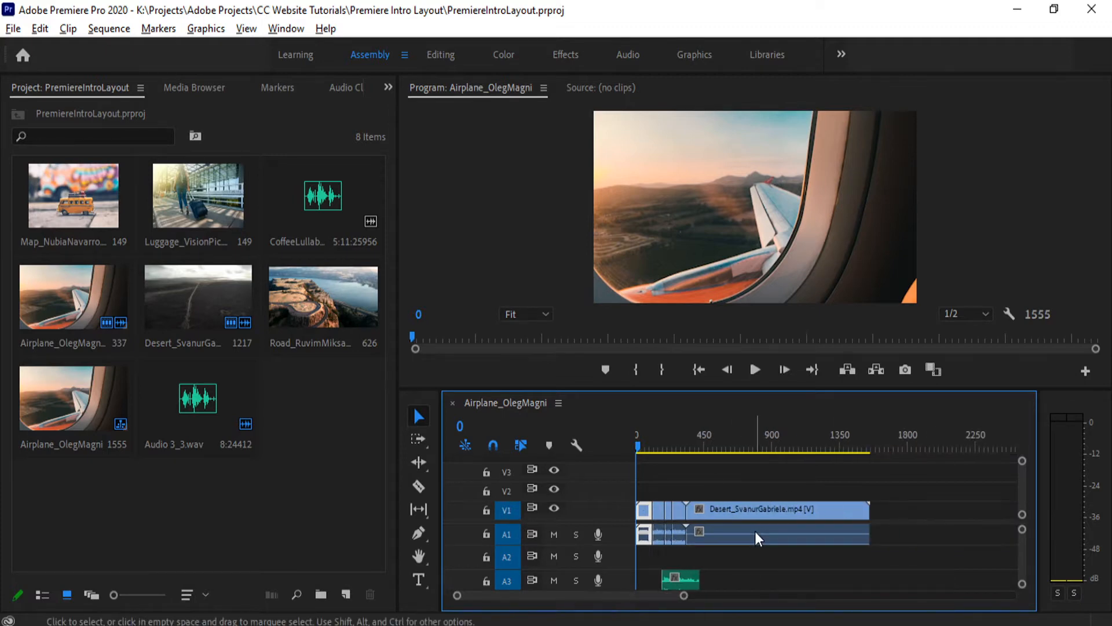
{"action": "scroll", "coordinate": [756, 535], "scroll_direction": "down", "scroll_amount": 2}
{"action": "scroll", "coordinate": [757, 536], "scroll_direction": "up", "scroll_amount": 5}
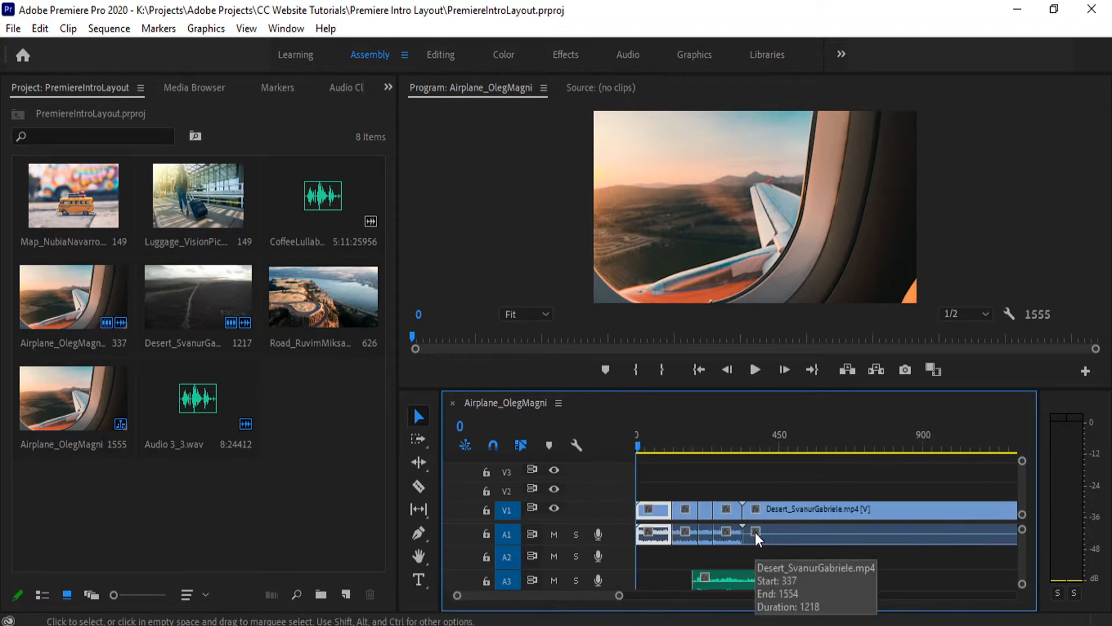
{"action": "scroll", "coordinate": [718, 553], "scroll_direction": "down", "scroll_amount": 3}
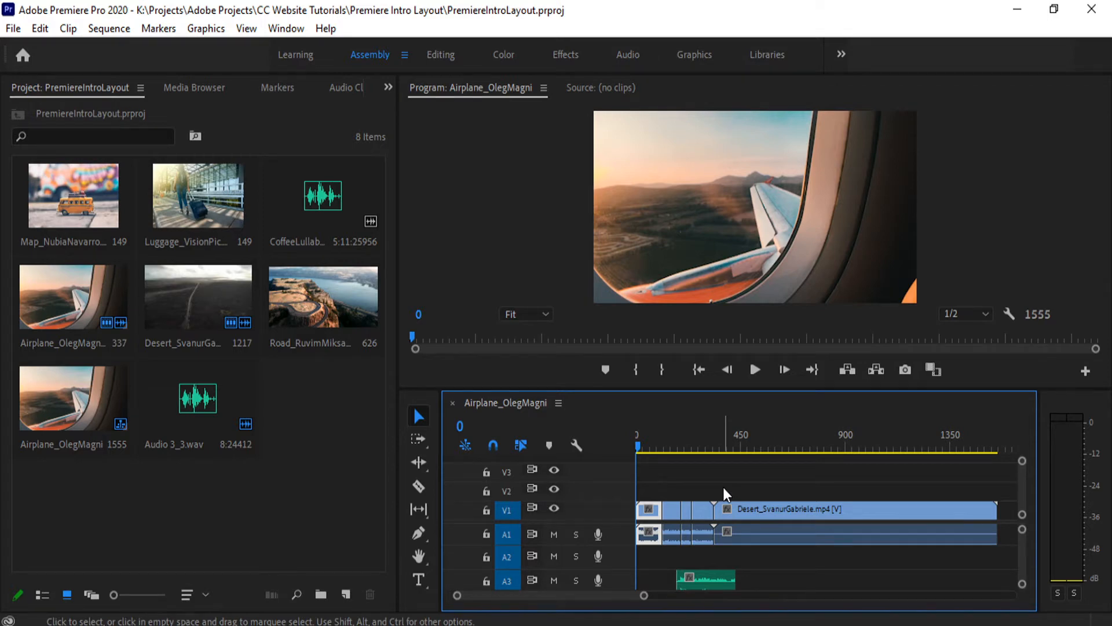
- Return to the Editing workspace and expand the Motion properties of the selected airplane clip
{"action": "left_click", "coordinate": [441, 55]}
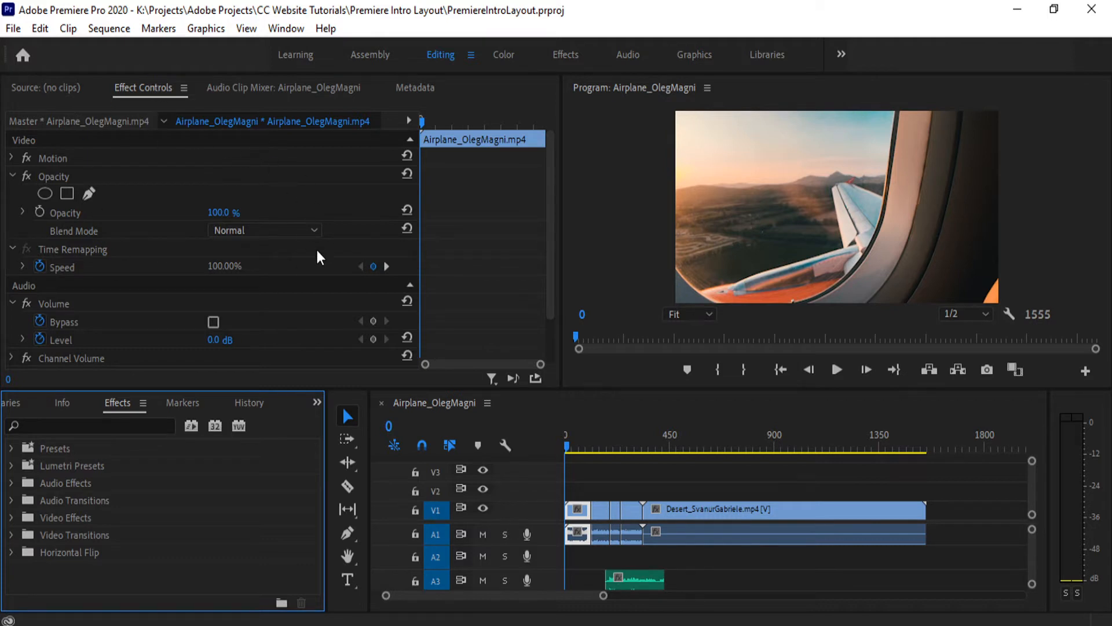
{"action": "left_click", "coordinate": [319, 287]}
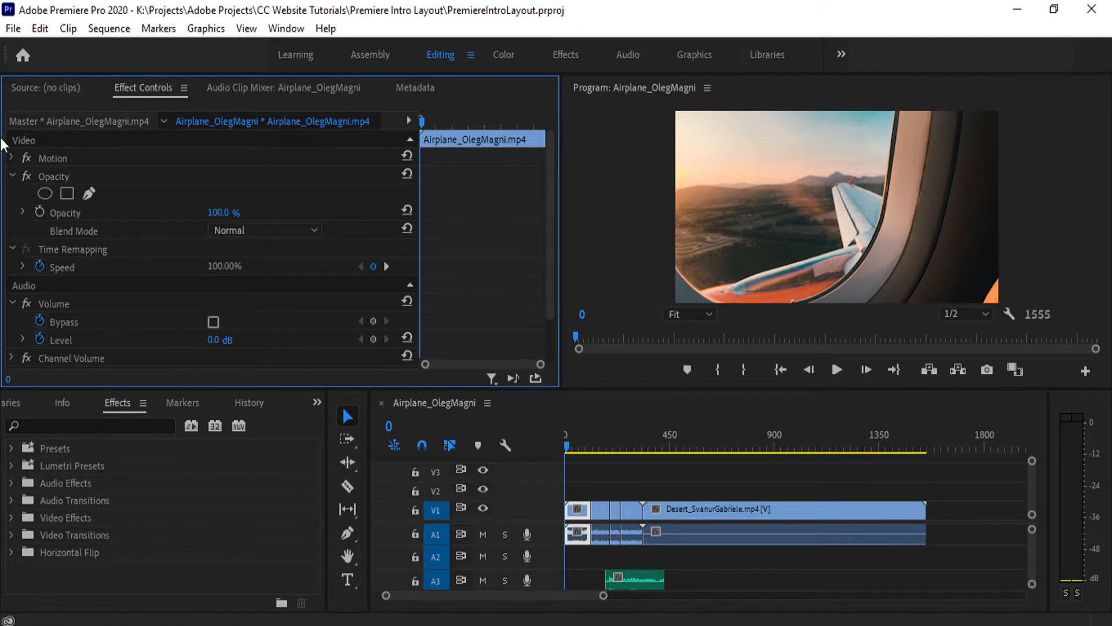
{"action": "left_click", "coordinate": [7, 158]}
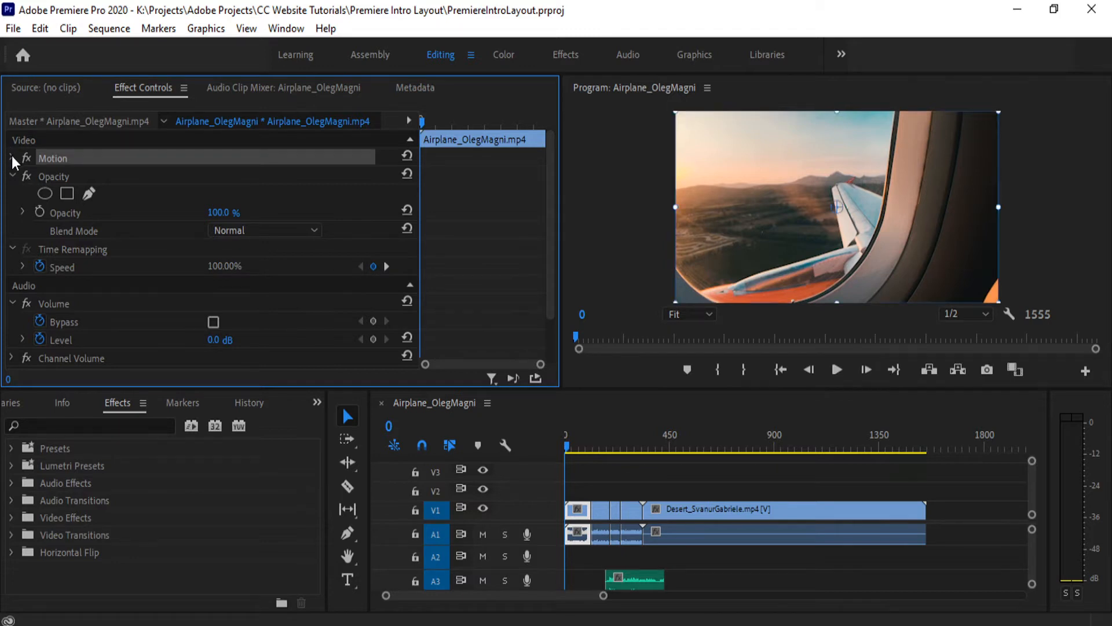
{"action": "left_click", "coordinate": [12, 156]}
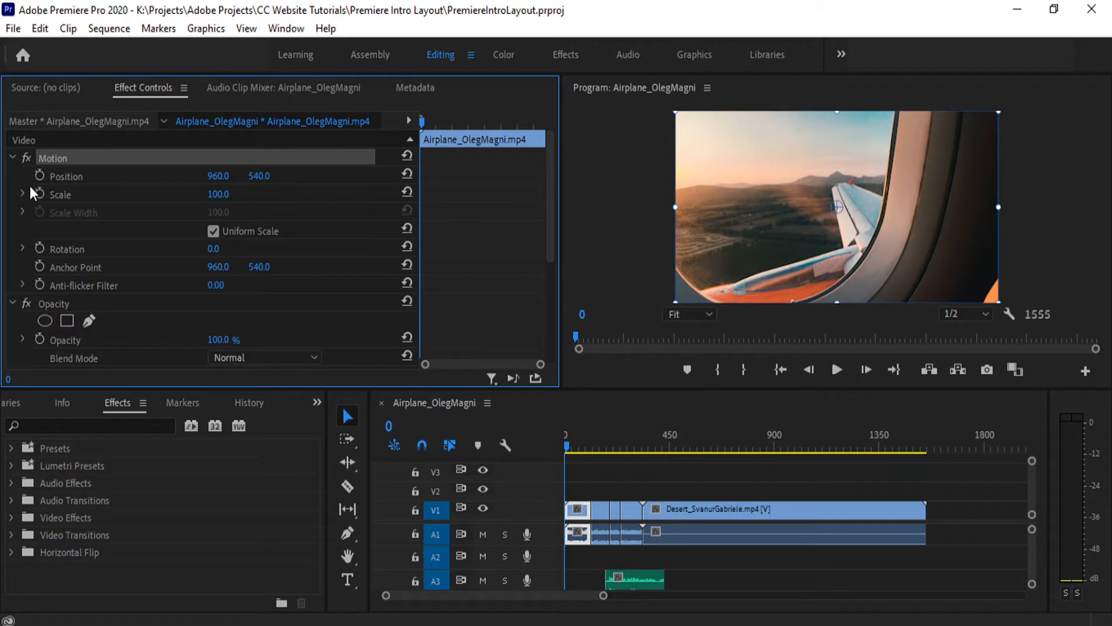
- Try shifting the airplane clip's horizontal position and scaling it to 50, restoring each property after the test
{"action": "left_click_drag", "start_coordinate": [214, 184], "coordinate": [243, 181]}
{"action": "left_click", "coordinate": [408, 174]}
{"action": "left_click_drag", "start_coordinate": [217, 200], "coordinate": [188, 199]}
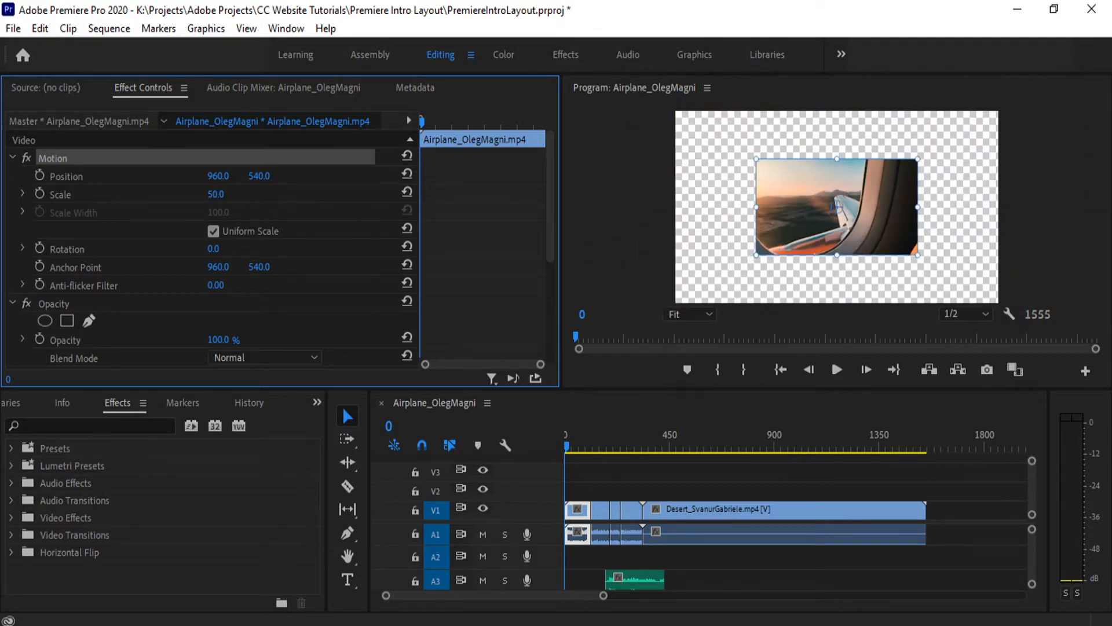
{"action": "key", "text": "ctrl+z"}
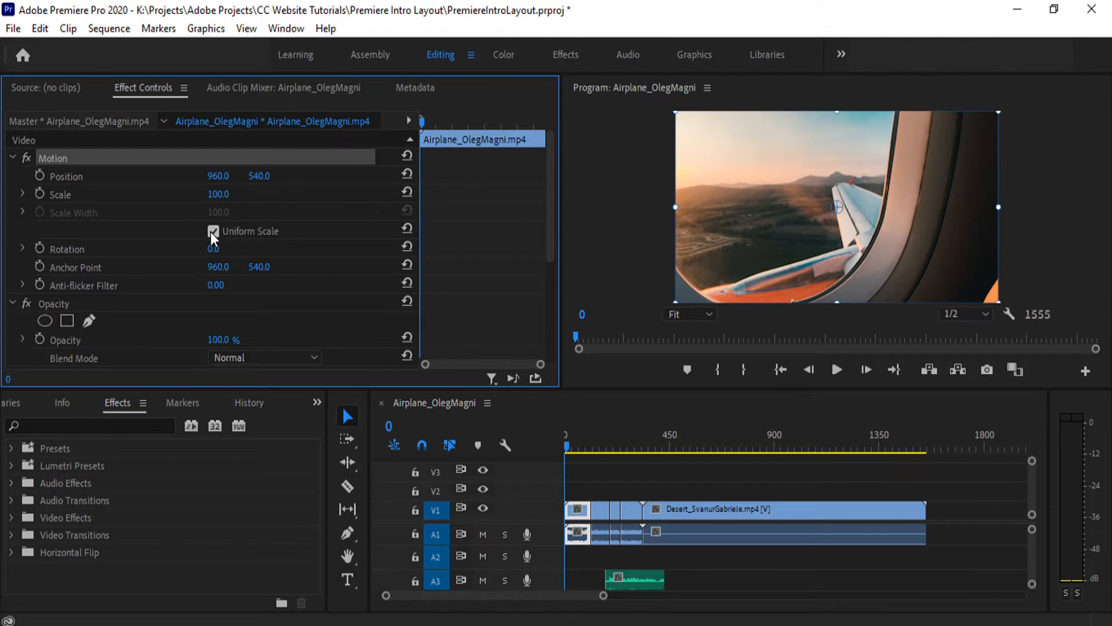
- Try scaling the airplane clip non-uniformly with Uniform Scale turned off, and undo the changes
{"action": "left_click", "coordinate": [212, 231]}
{"action": "mouse_move", "coordinate": [217, 212]}
{"action": "left_mouse_down"}
{"action": "mouse_move", "coordinate": [275, 212]}
{"action": "mouse_move", "coordinate": [228, 212]}
{"action": "mouse_move", "coordinate": [232, 194]}
{"action": "mouse_move", "coordinate": [205, 195]}
{"action": "left_mouse_up"}
{"action": "key", "text": "ctrl+z"}
{"action": "key", "text": "ctrl+z"}
{"action": "key", "text": "ctrl+z"}
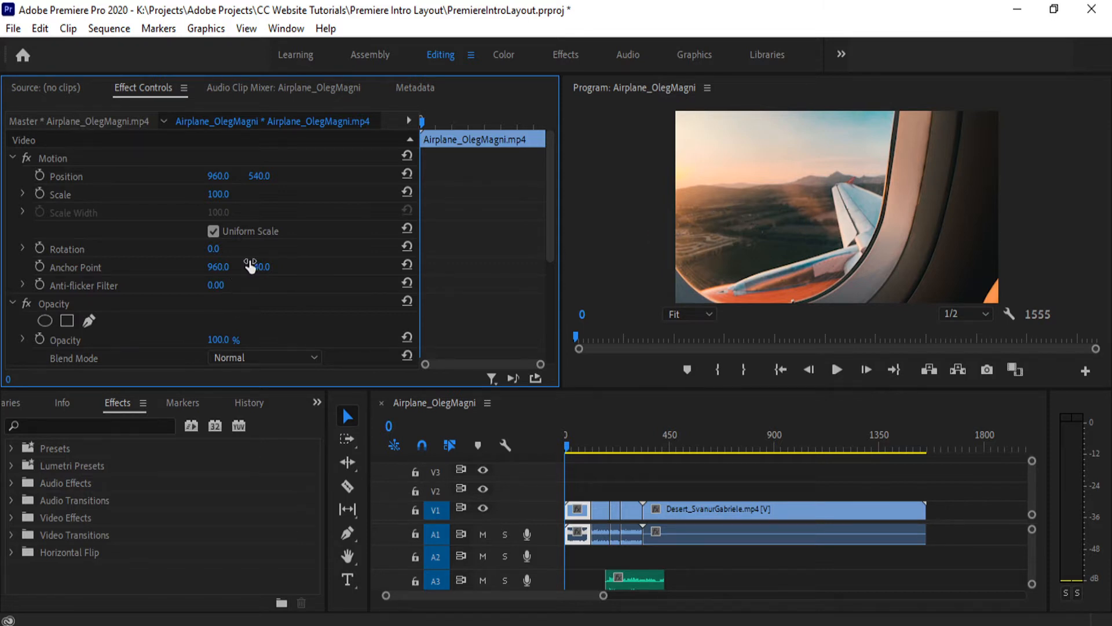
- Try an anchor point X of 691 and a rotation on the airplane clip, and undo both changes
{"action": "left_click_drag", "start_coordinate": [217, 267], "coordinate": [62, 267]}
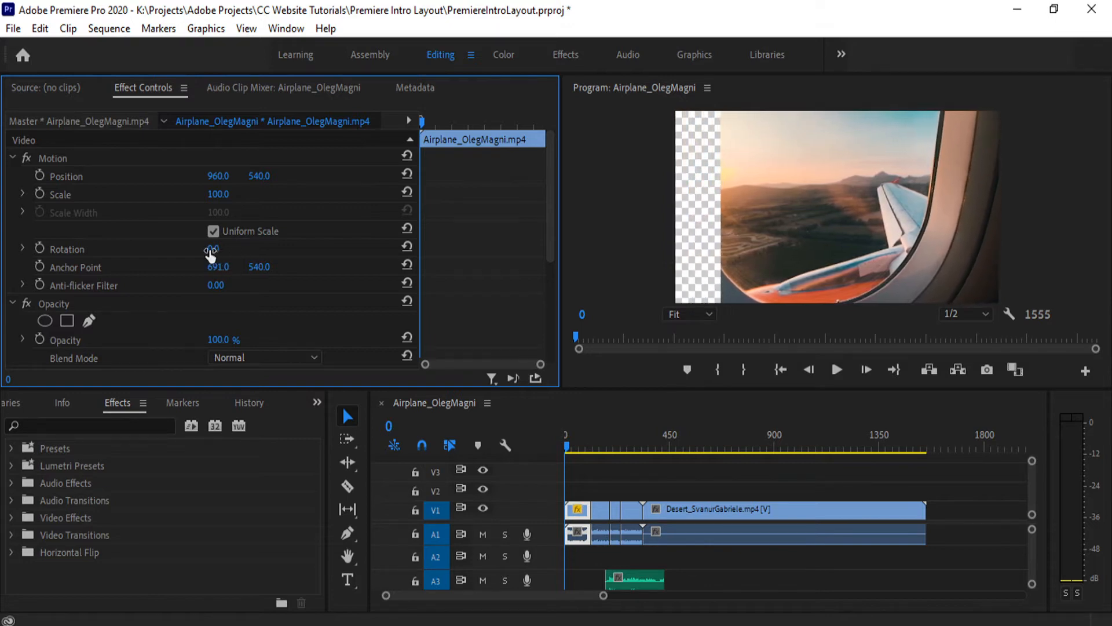
{"action": "left_click_drag", "start_coordinate": [210, 255], "coordinate": [237, 255]}
{"action": "key", "text": "ctrl+z"}
{"action": "key", "text": "ctrl+z"}
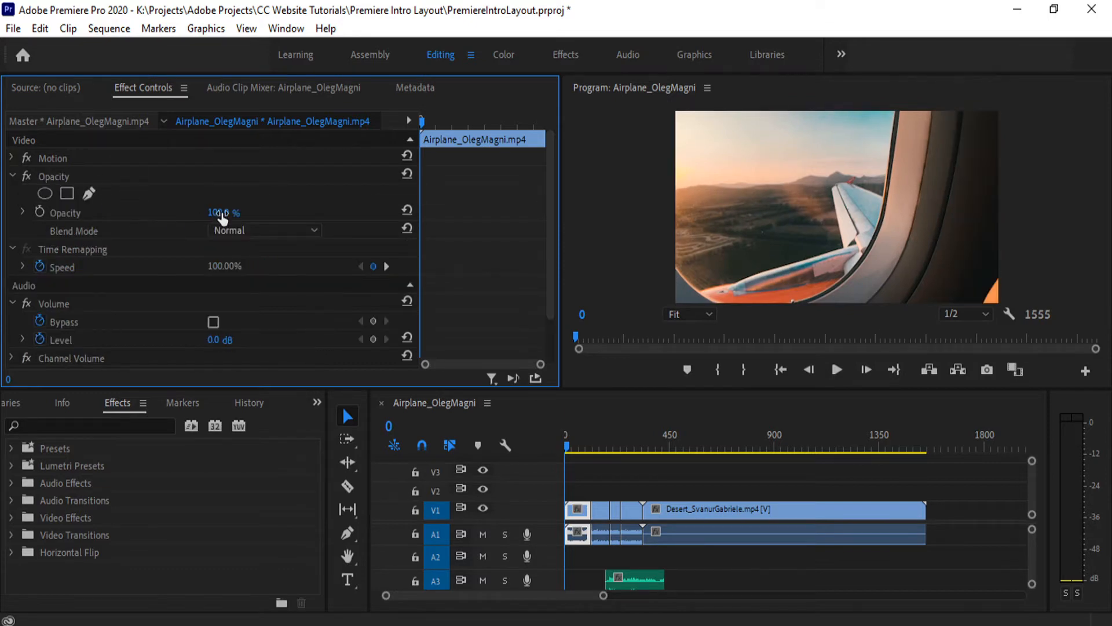
- Try an opacity of 0% on the clip, undo it, and view the available blend modes without choosing one
{"action": "left_click_drag", "start_coordinate": [221, 214], "coordinate": [162, 213]}
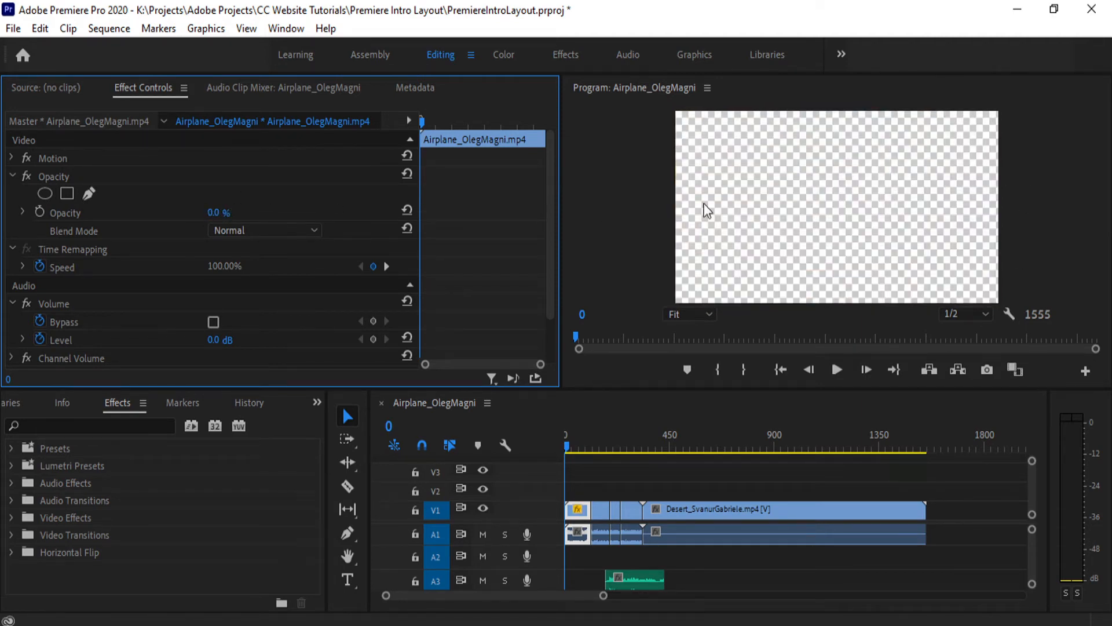
{"action": "key", "text": "ctrl+z"}
{"action": "left_click", "coordinate": [236, 229]}
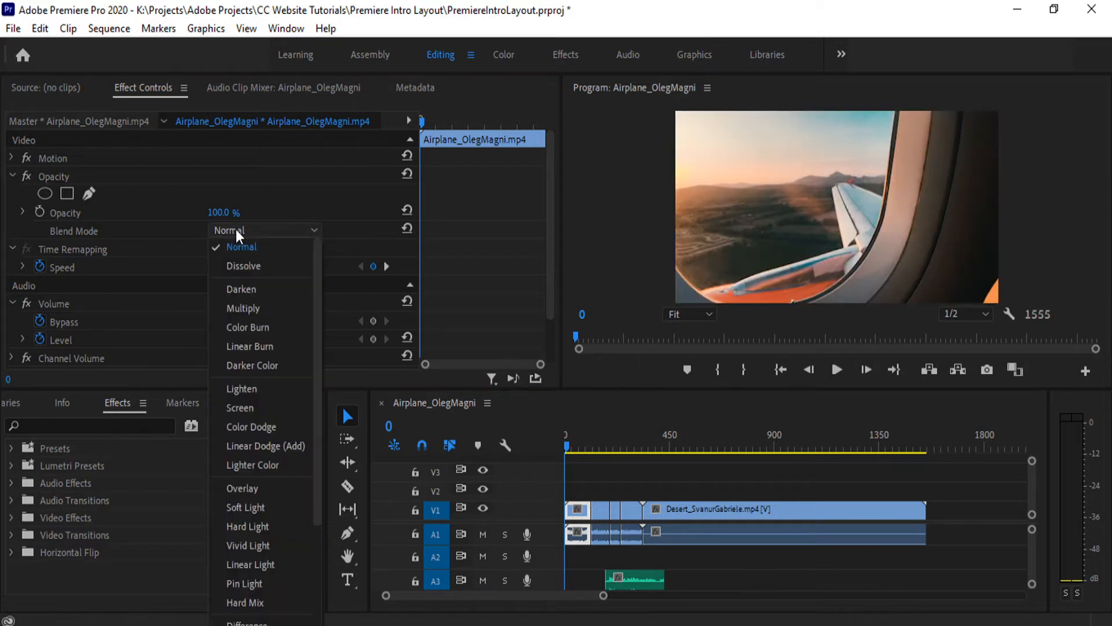
{"action": "key", "text": "Escape"}
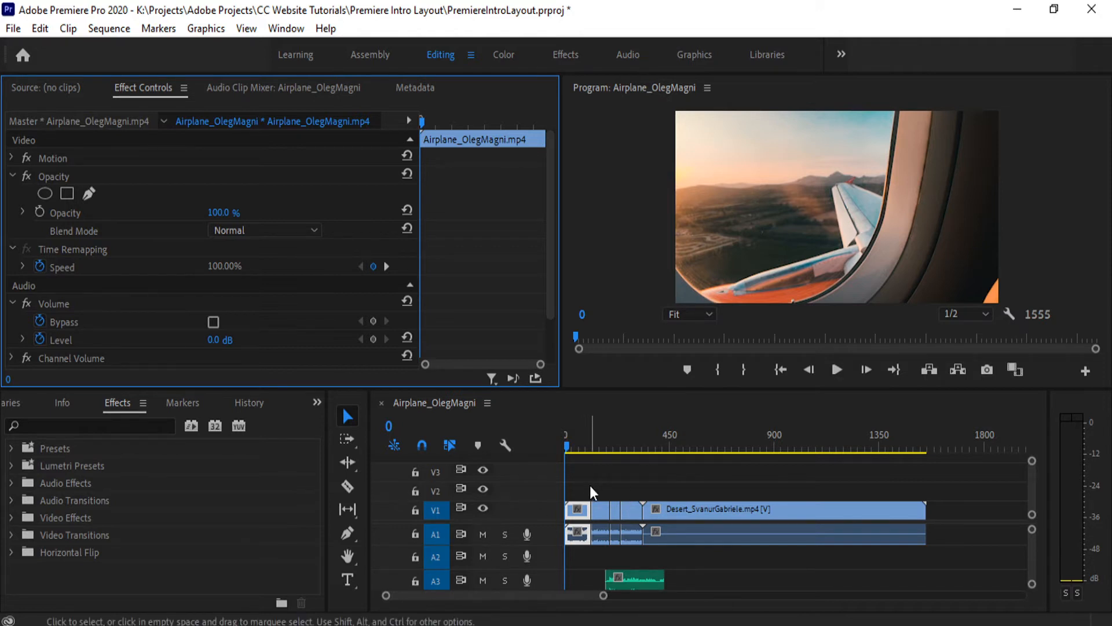
- Move the second airplane clip onto track V2 so it overlaps the first clip, and place the playhead at frame 67
{"action": "left_click_drag", "start_coordinate": [603, 507], "coordinate": [581, 492]}
{"action": "left_click", "coordinate": [580, 447]}
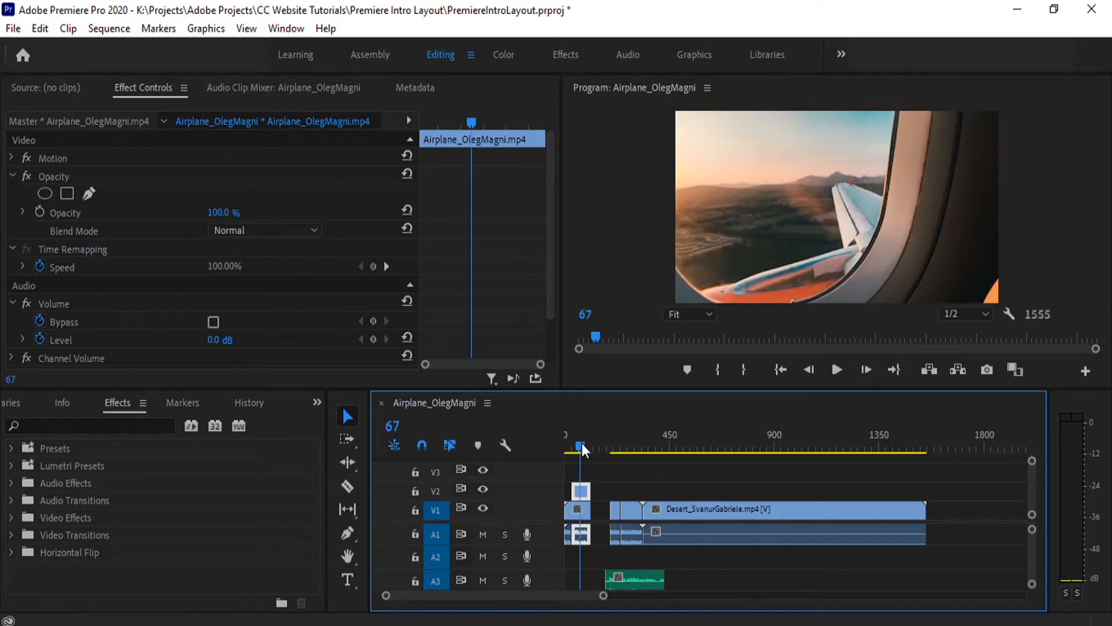
- Try the Color Burn, Overlay and Difference blend modes on the V2 clip, and restore Normal
{"action": "left_click", "coordinate": [241, 228]}
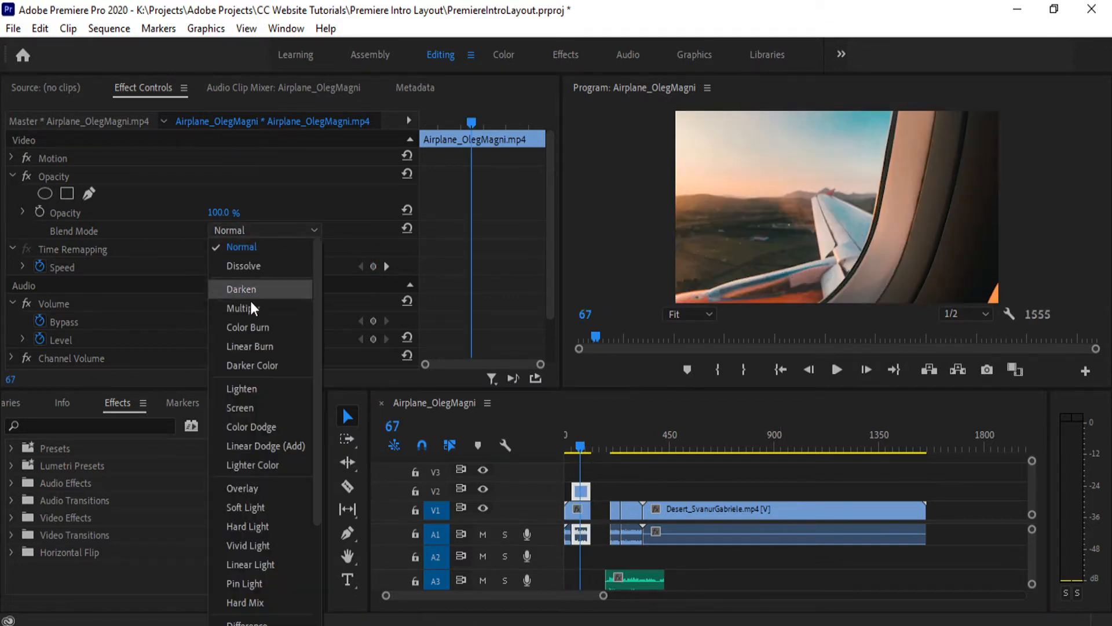
{"action": "left_click", "coordinate": [258, 324]}
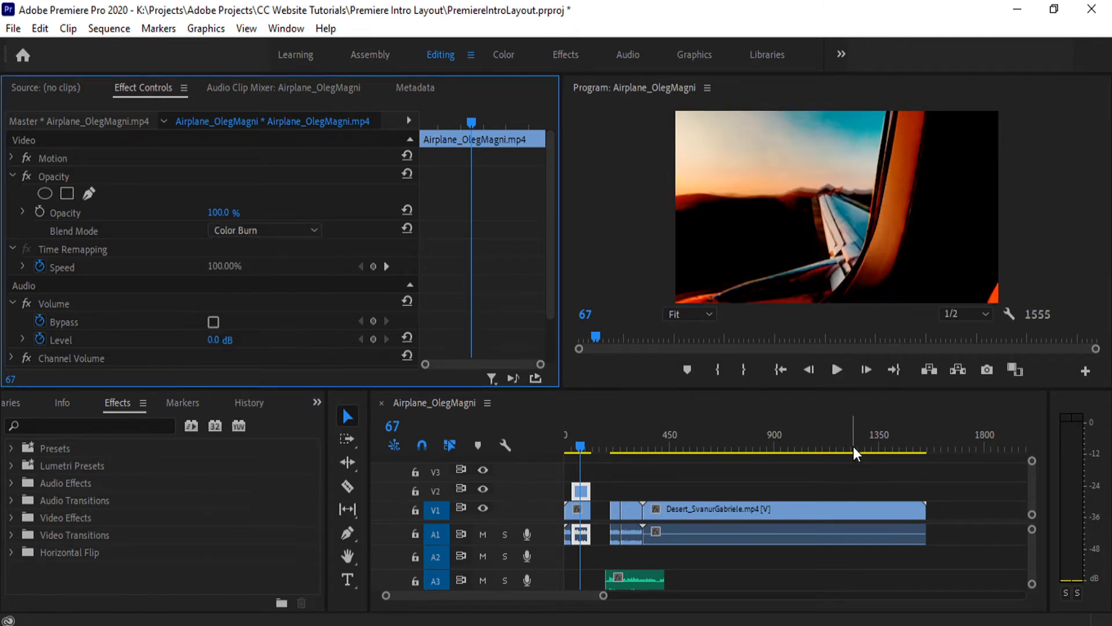
{"action": "left_click", "coordinate": [248, 231]}
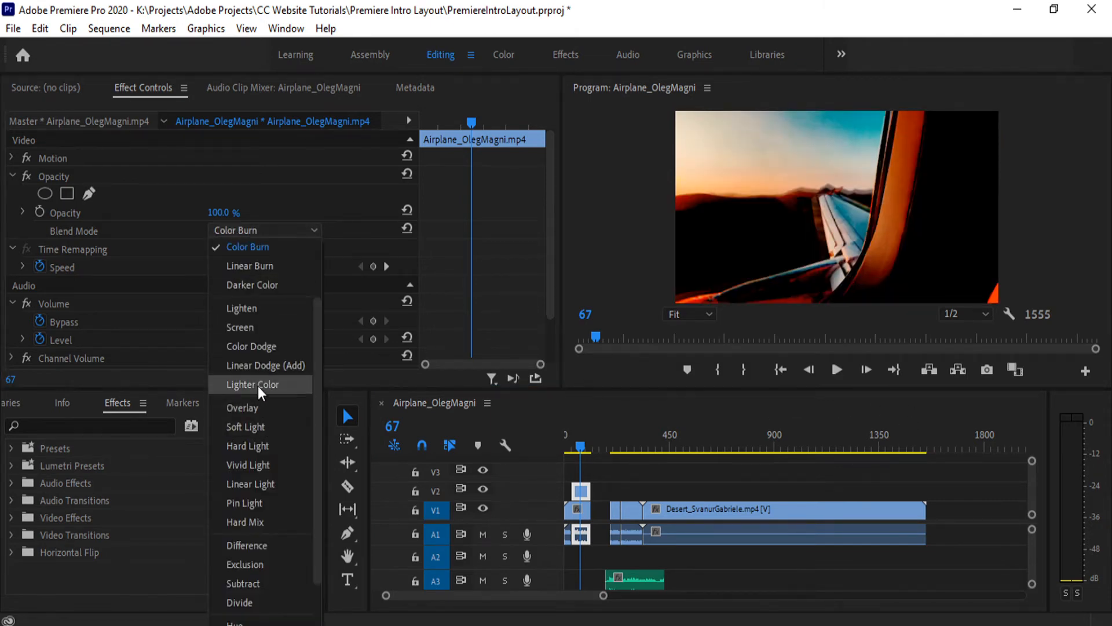
{"action": "left_click", "coordinate": [259, 405]}
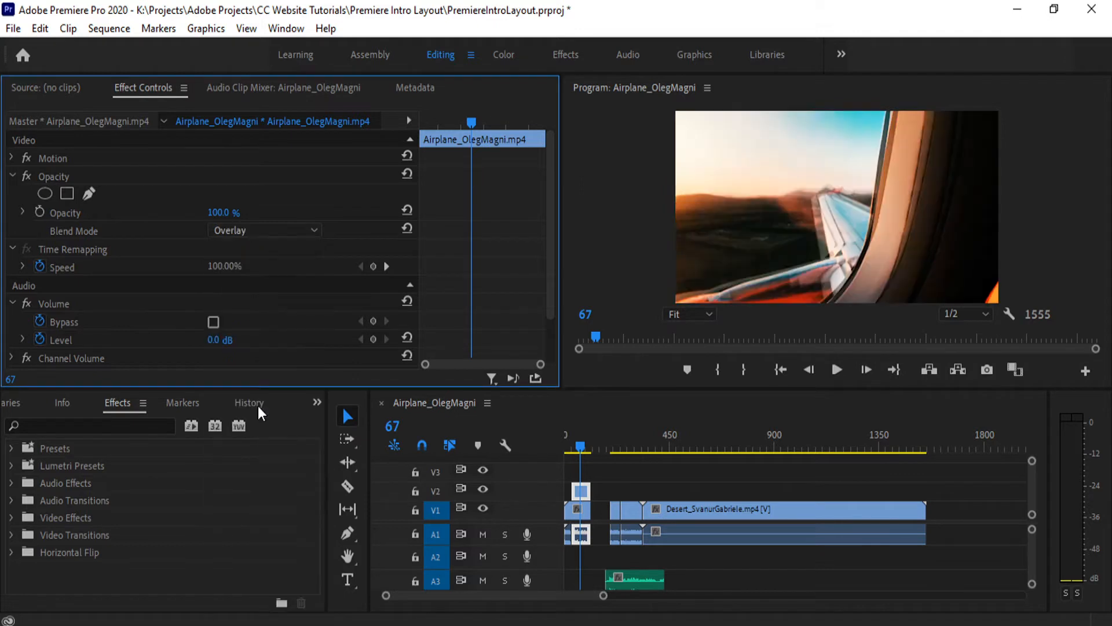
{"action": "left_click", "coordinate": [276, 230]}
{"action": "left_click", "coordinate": [273, 483]}
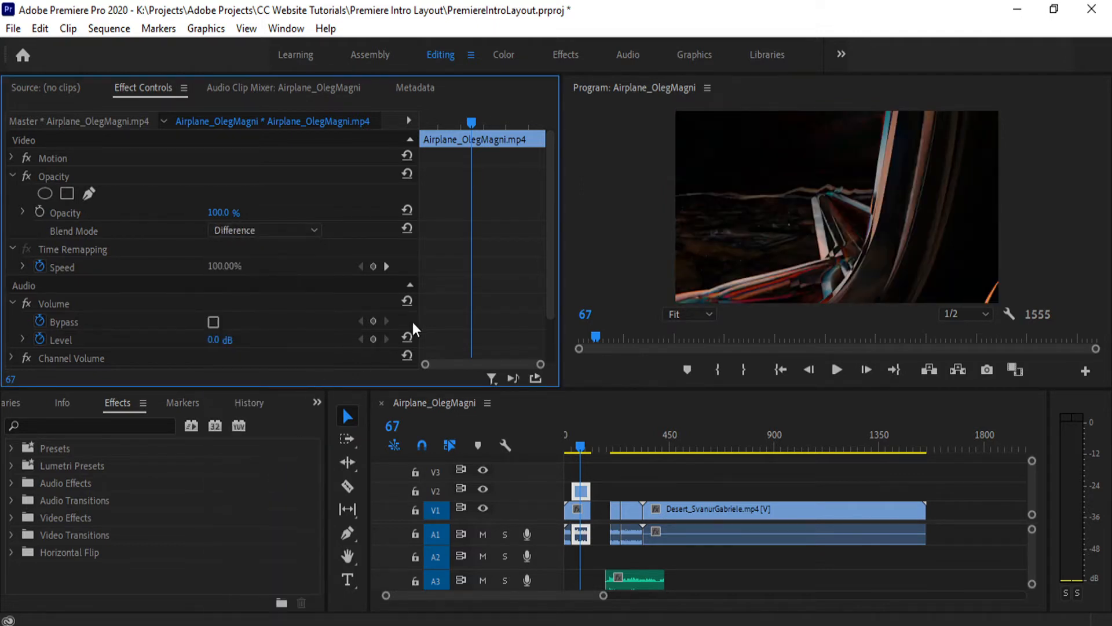
{"action": "left_click", "coordinate": [294, 227]}
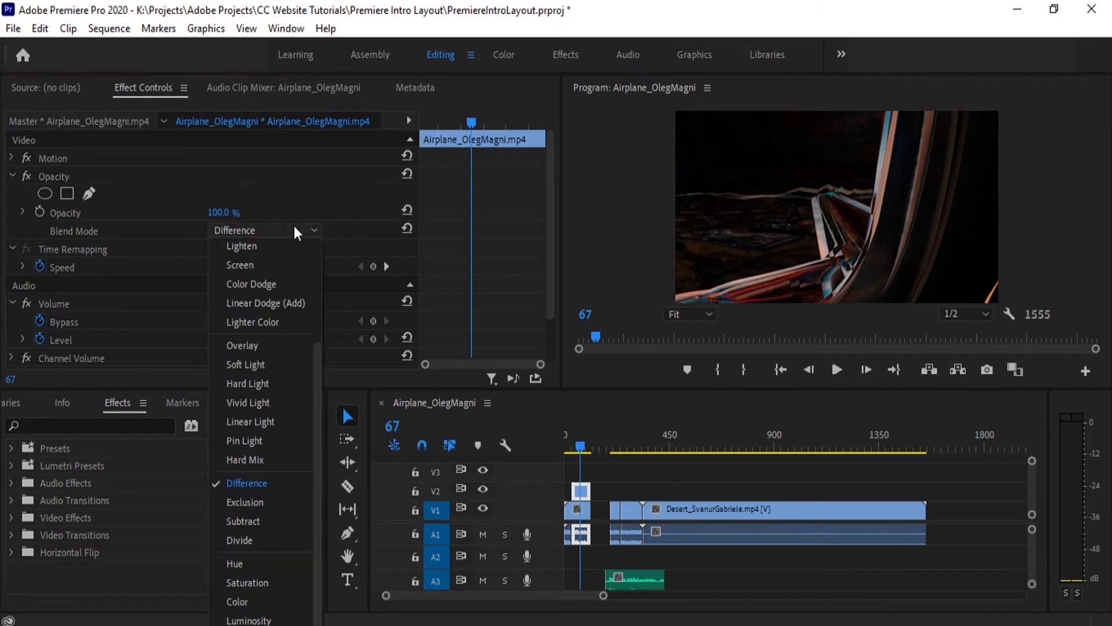
{"action": "scroll", "coordinate": [267, 339], "scroll_direction": "up", "scroll_amount": 3}
{"action": "left_click", "coordinate": [252, 245]}
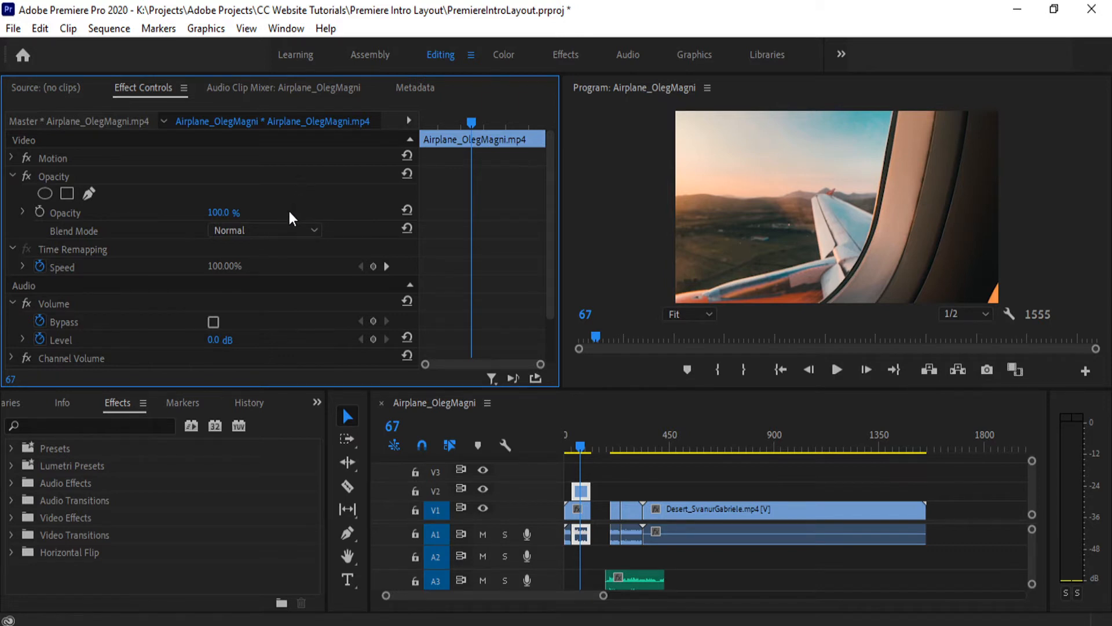
- View the Speed/Duration settings of the V2 airplane clip and close them without changes
{"action": "scroll", "coordinate": [361, 145], "scroll_direction": "down", "scroll_amount": 2}
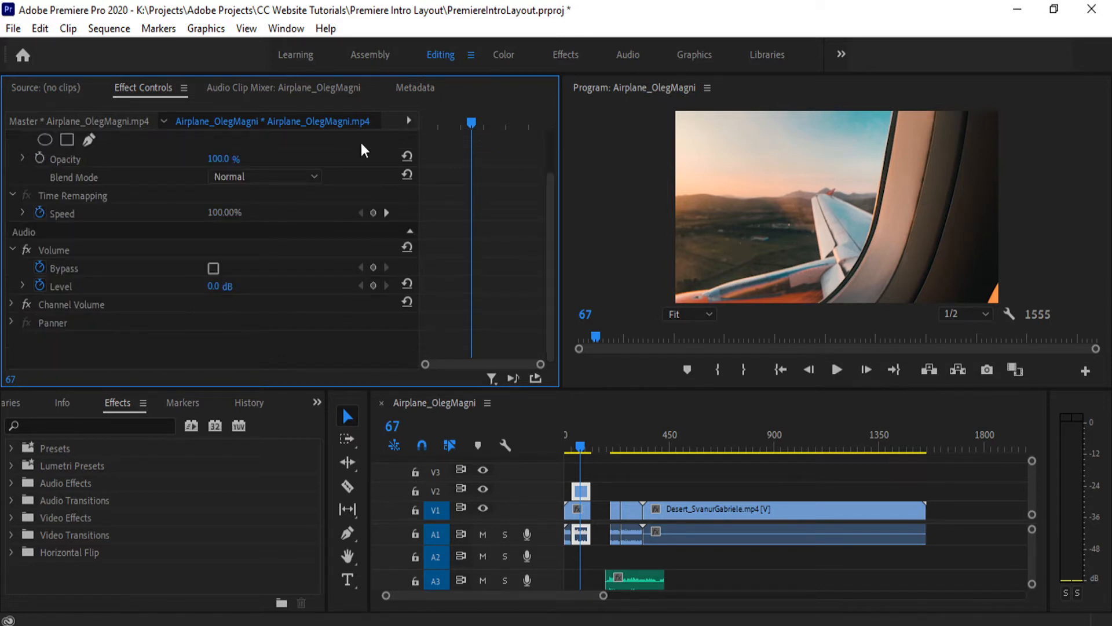
{"action": "right_click", "coordinate": [581, 493]}
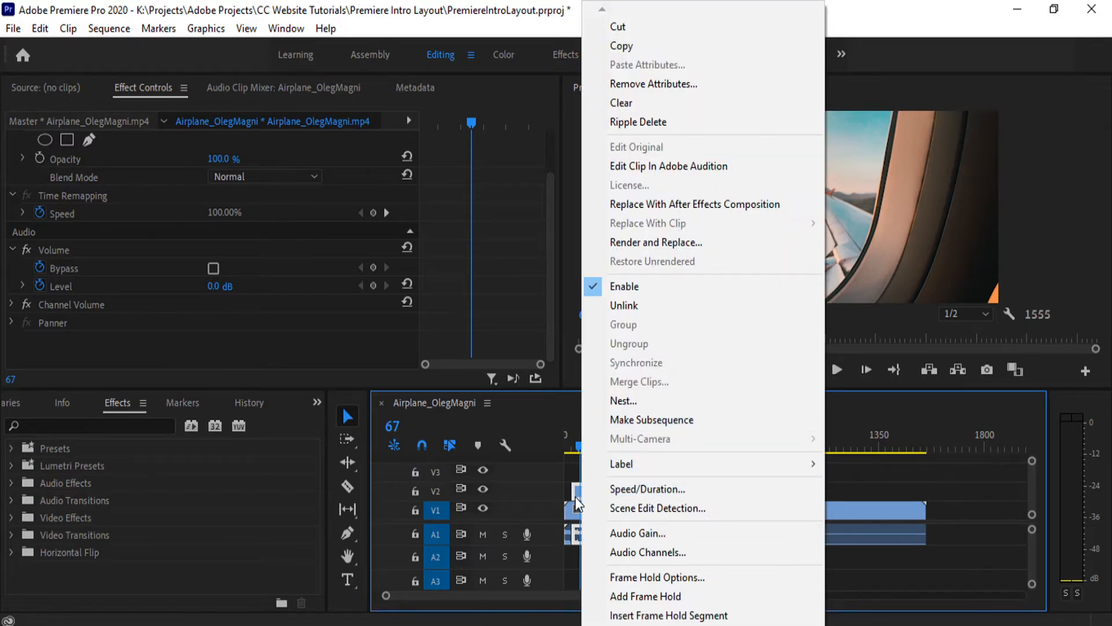
{"action": "left_click", "coordinate": [637, 487]}
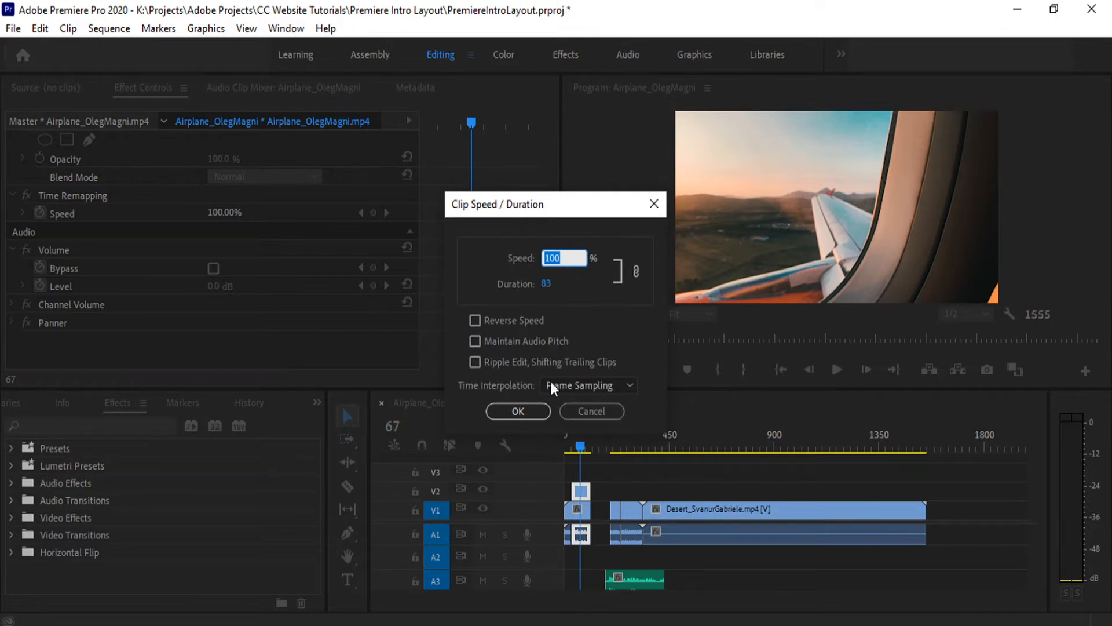
{"action": "left_click", "coordinate": [579, 412]}
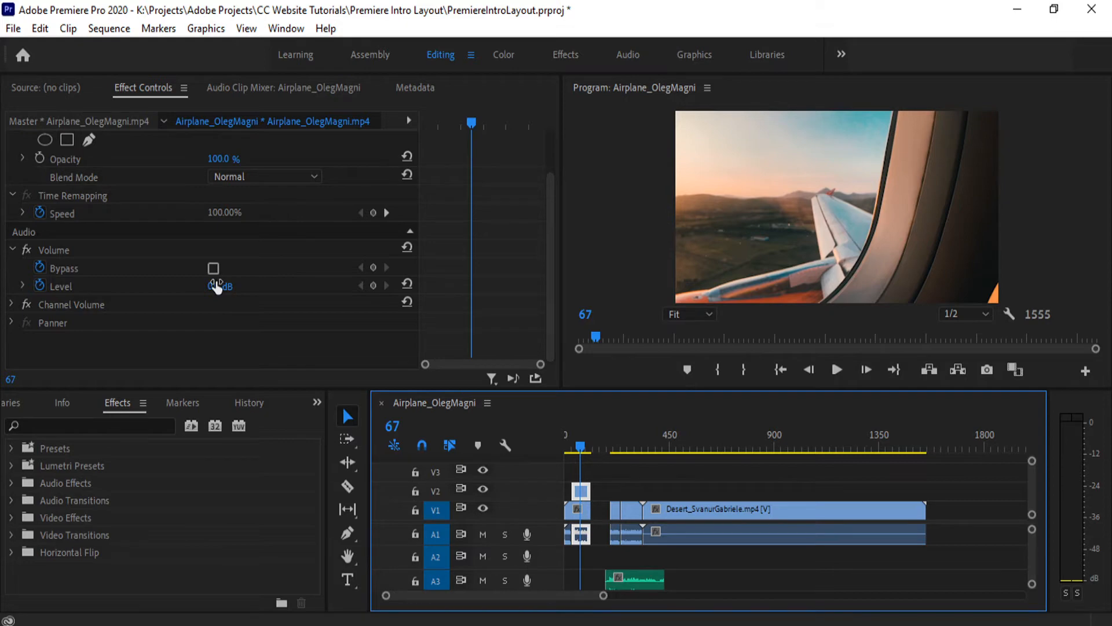
- Try lowering the V2 clip's audio volume level, reset it to 0 dB, and clear its level keyframes
{"action": "left_click_drag", "start_coordinate": [216, 285], "coordinate": [226, 288]}
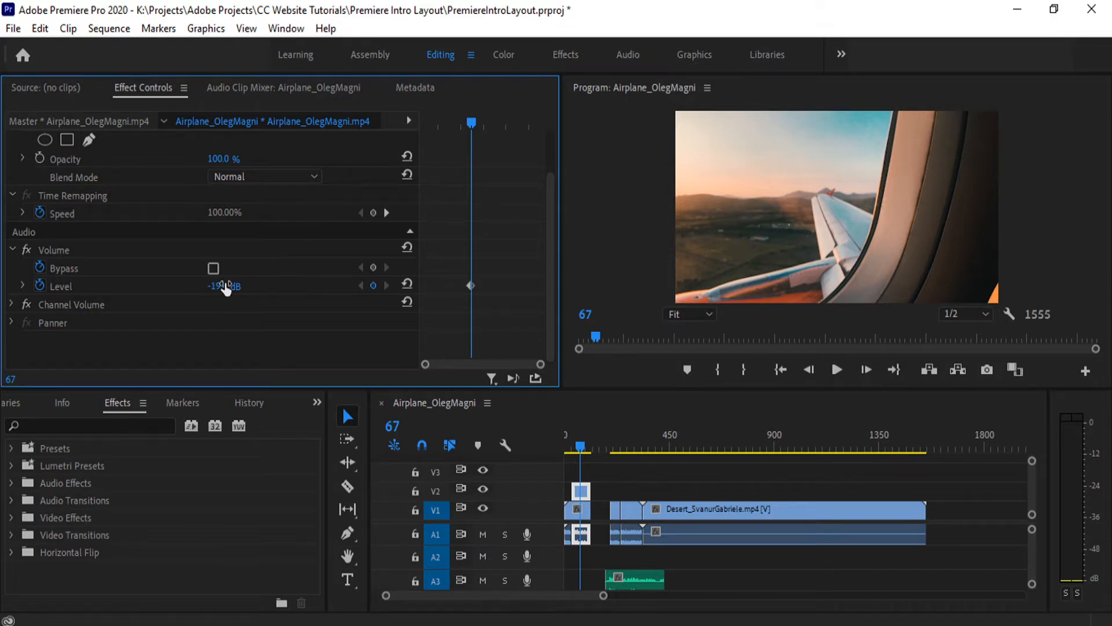
{"action": "left_click", "coordinate": [407, 284]}
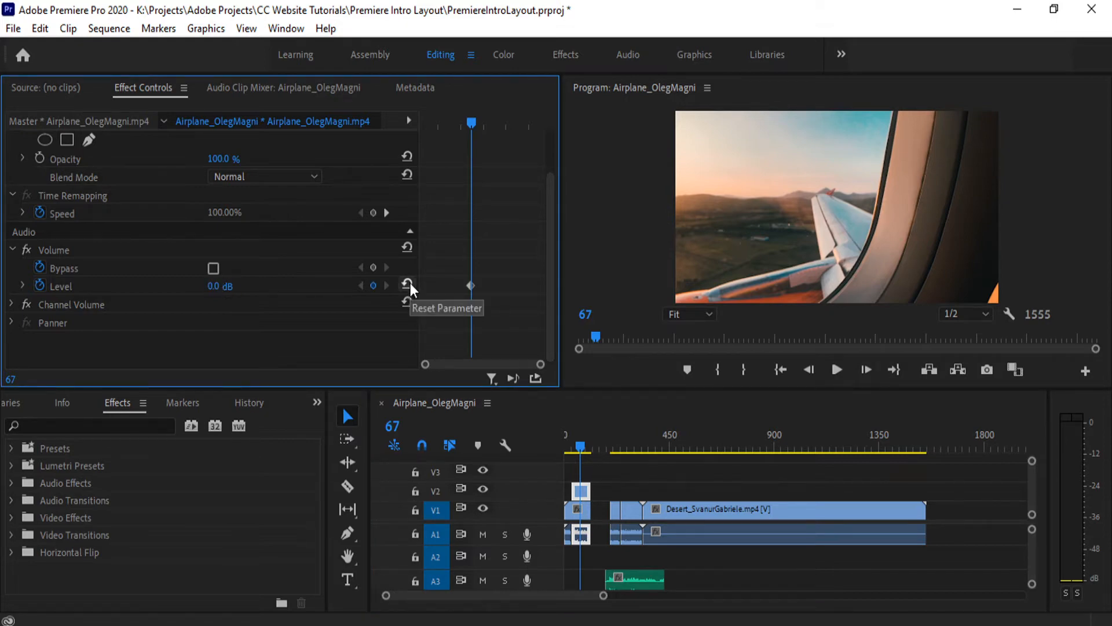
{"action": "left_click", "coordinate": [40, 285]}
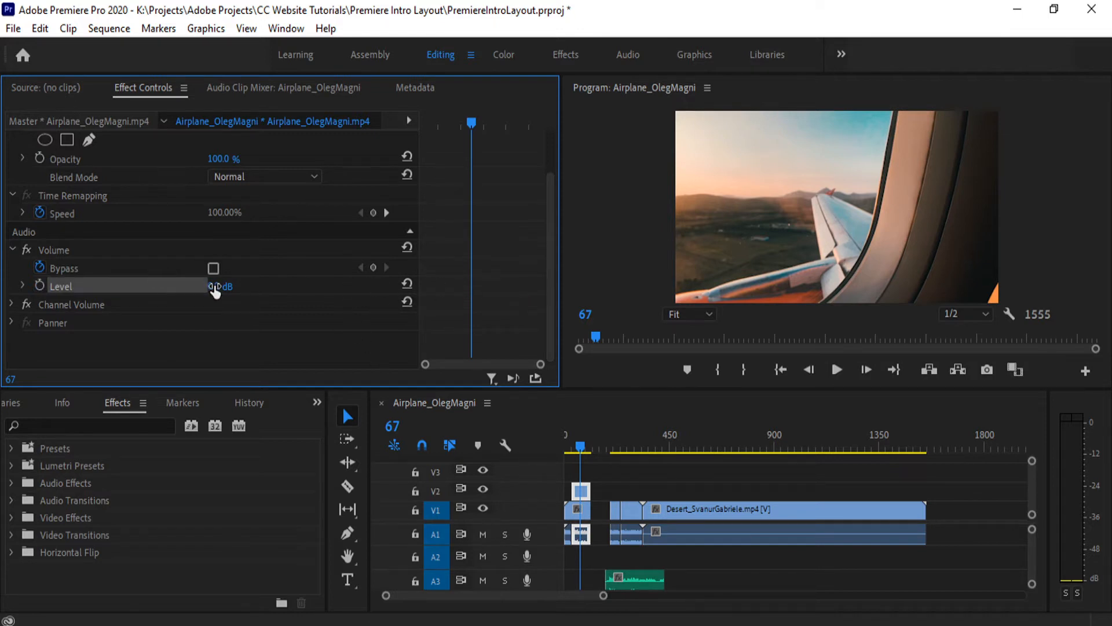
- Keyframe the V2 clip's volume level at 0 dB on frame 67 and at 12.9 dB on frame 91
{"action": "left_click", "coordinate": [39, 284]}
{"action": "left_click", "coordinate": [509, 125]}
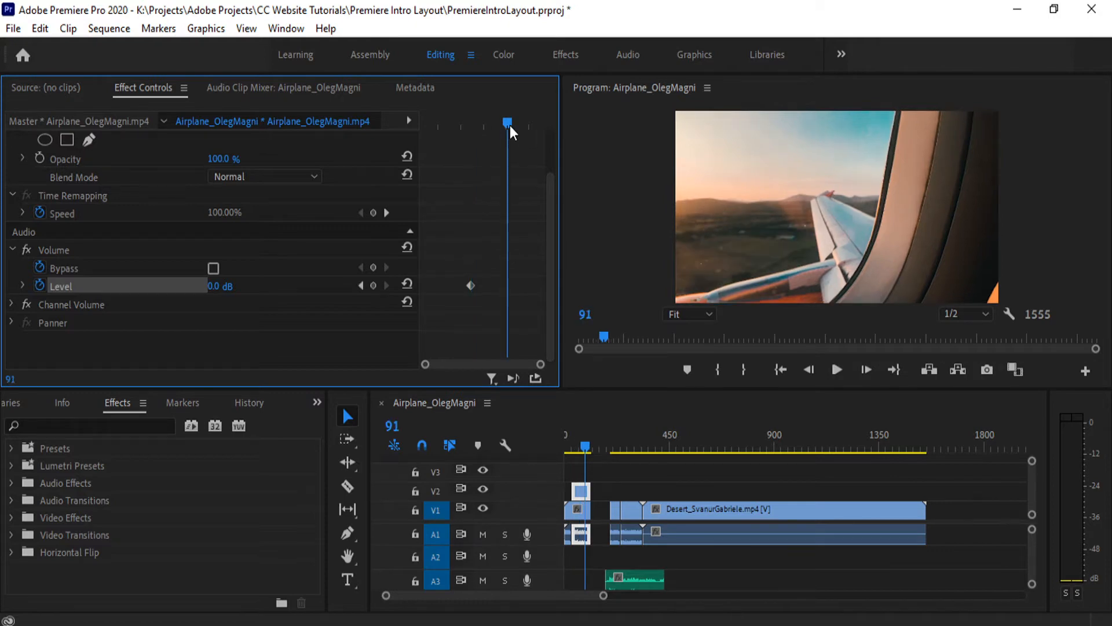
{"action": "left_click", "coordinate": [220, 292]}
{"action": "type", "text": "10.9"}
{"action": "key", "text": "Return"}
- Scrub the playhead across the V2 clip's two volume level keyframes, from frame 63 to frame 91, to check the audio increase
{"action": "left_click", "coordinate": [472, 284]}
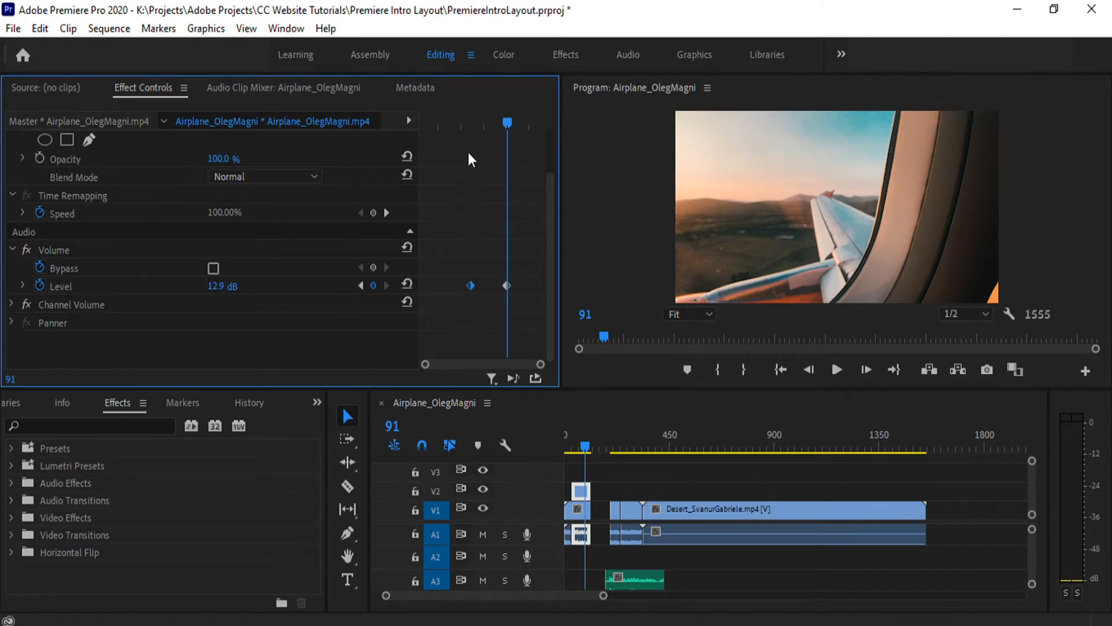
{"action": "left_click", "coordinate": [466, 127]}
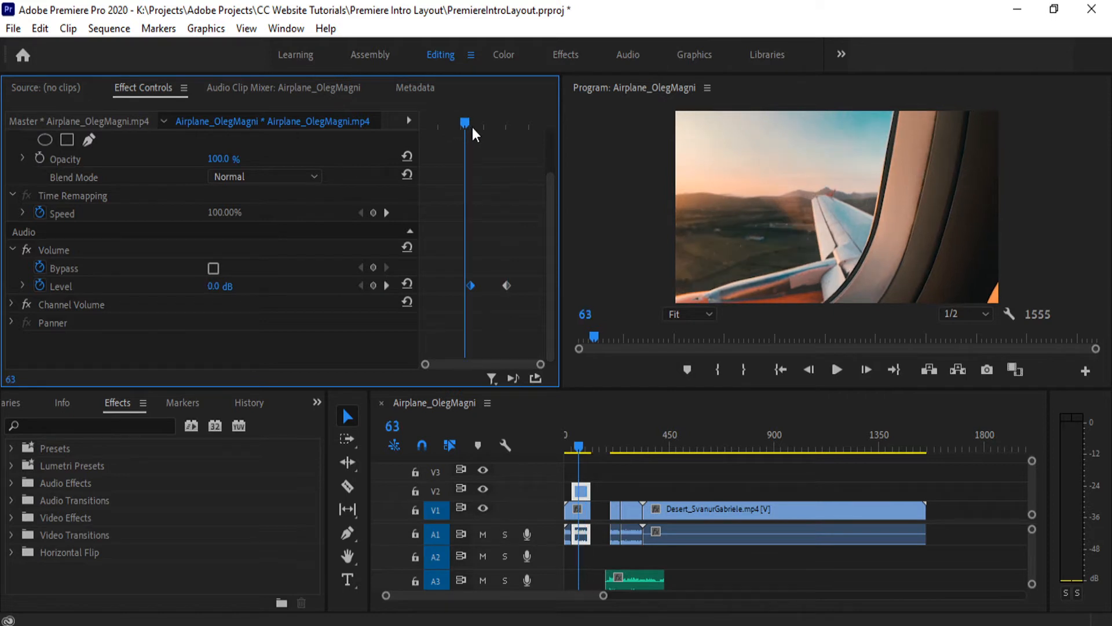
{"action": "left_click", "coordinate": [470, 123]}
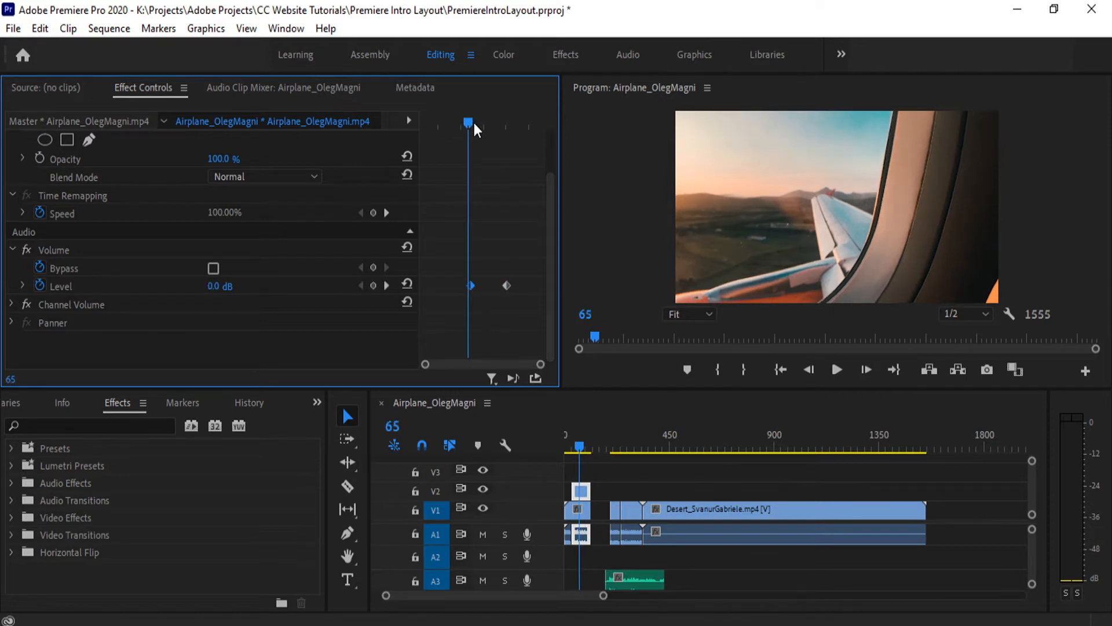
{"action": "left_click", "coordinate": [473, 123]}
{"action": "left_click_drag", "start_coordinate": [473, 122], "coordinate": [507, 126]}
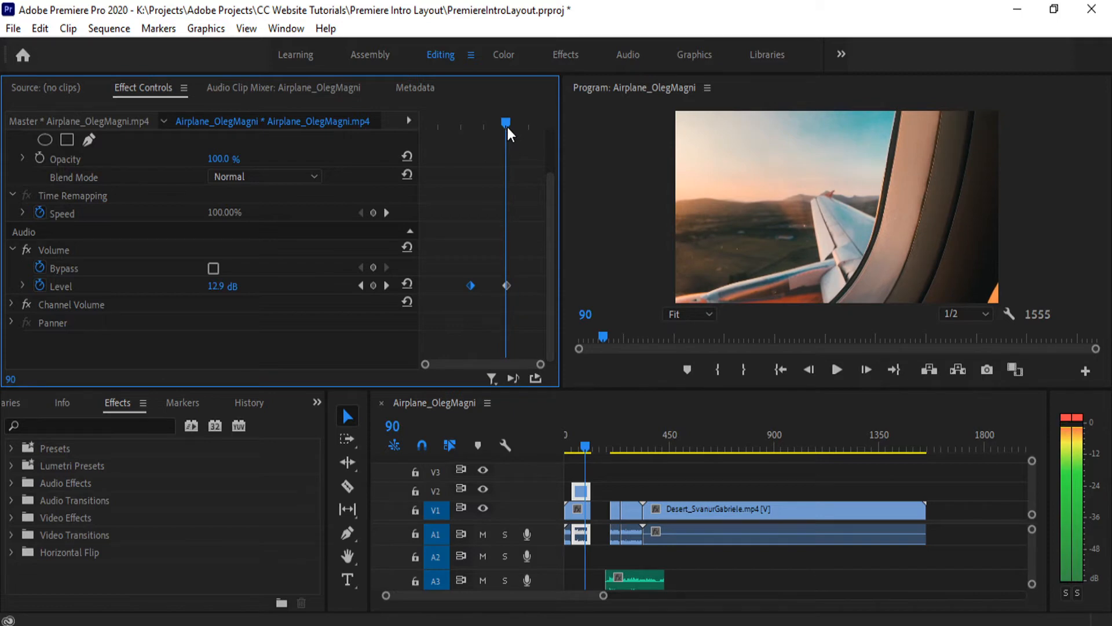
{"action": "left_click_drag", "start_coordinate": [507, 127], "coordinate": [509, 150]}
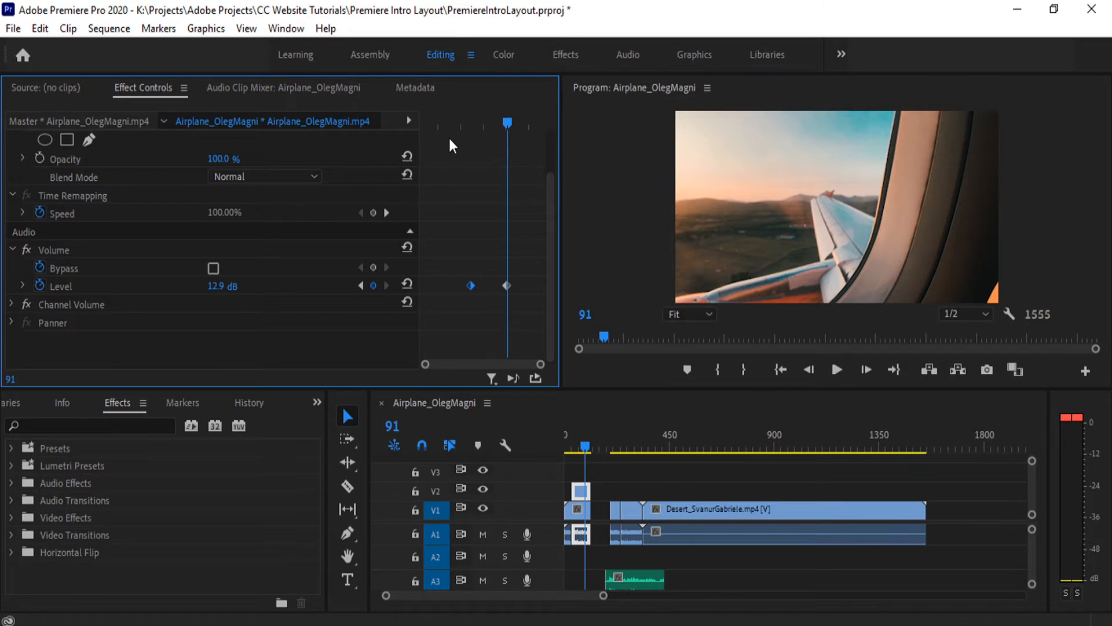
- Keyframe the clip's volume level at -33.5 dB on frame 45, move the 0 dB keyframe earlier, and scrub to frame 77
{"action": "left_click_drag", "start_coordinate": [450, 123], "coordinate": [424, 122]}
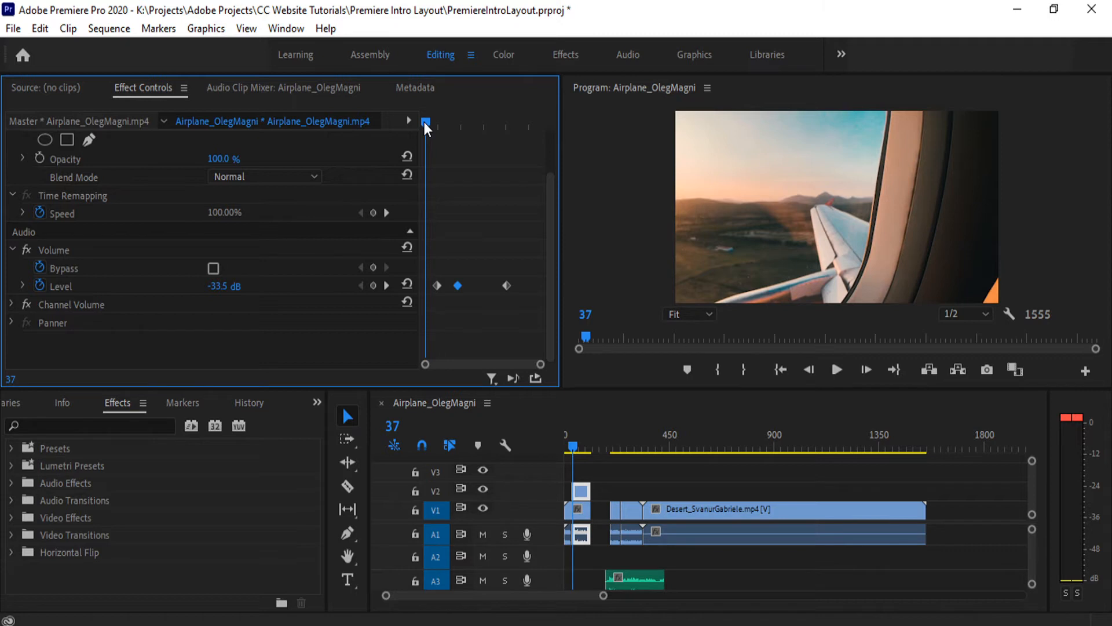
{"action": "left_click_drag", "start_coordinate": [424, 122], "coordinate": [435, 121]}
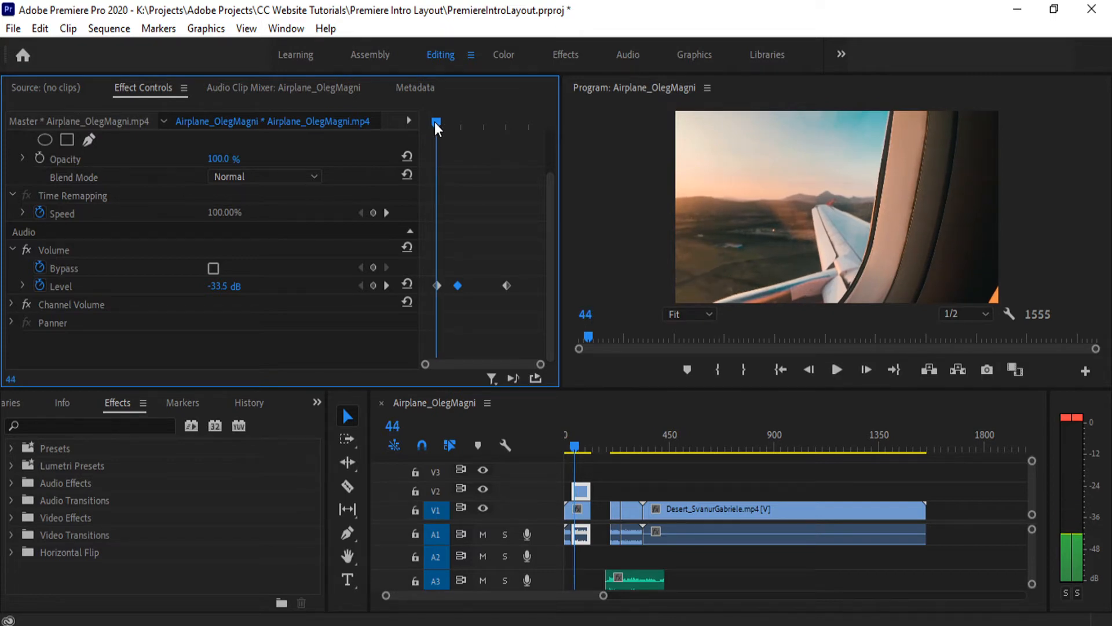
{"action": "left_click_drag", "start_coordinate": [435, 121], "coordinate": [488, 215]}
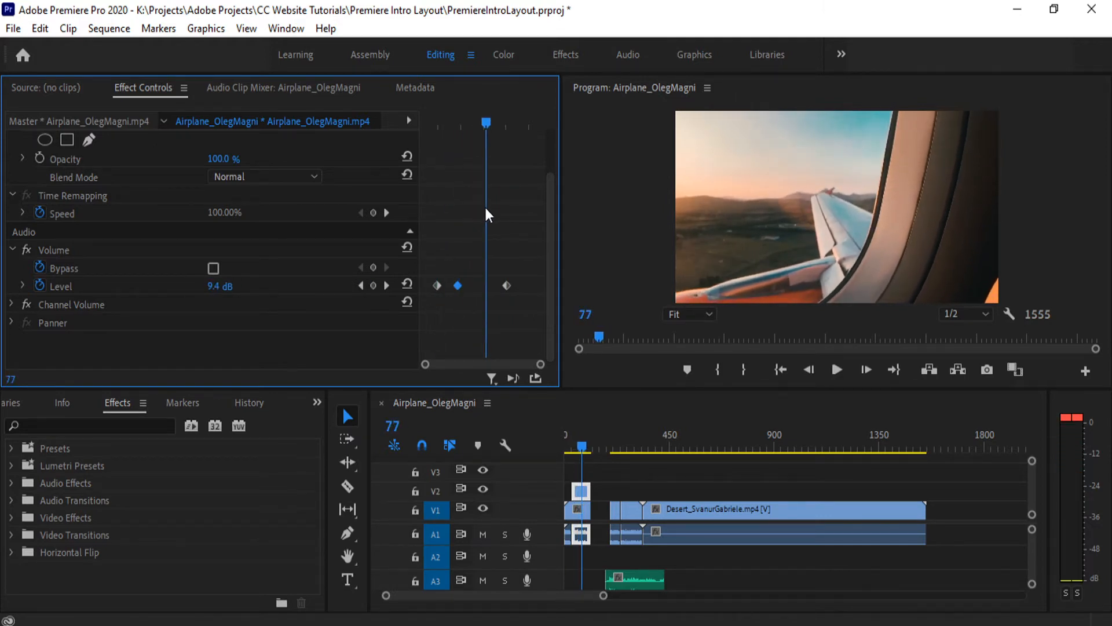
- Add a volume level keyframe on frame 77, toggling it off and on and leaving it in place
{"action": "left_click", "coordinate": [373, 285]}
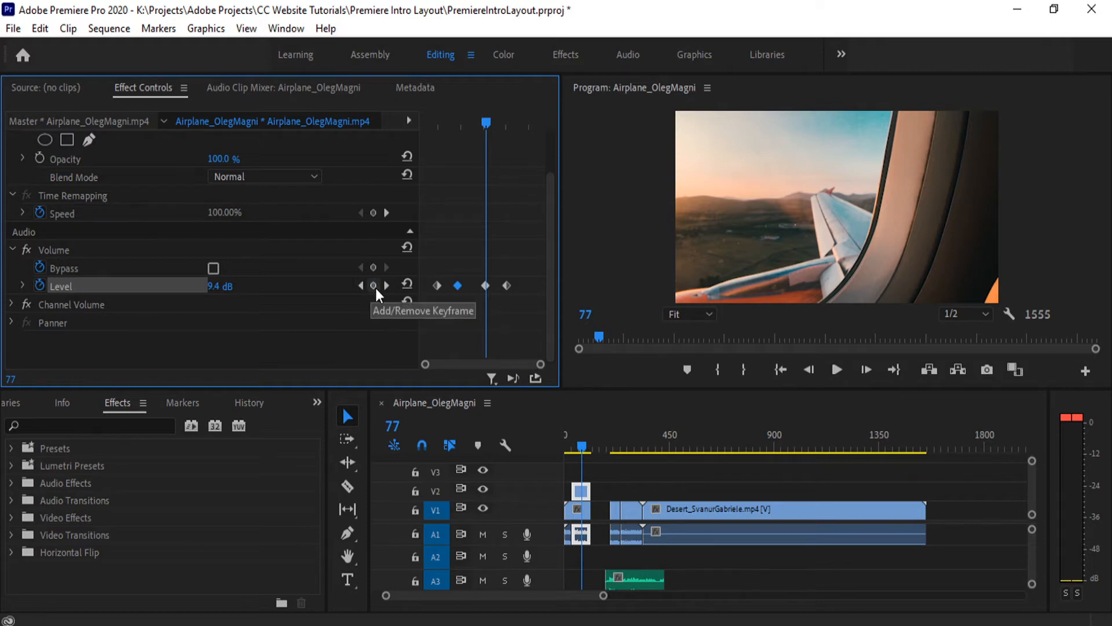
{"action": "left_click", "coordinate": [376, 287]}
{"action": "left_click", "coordinate": [376, 287]}
{"action": "left_click", "coordinate": [375, 287]}
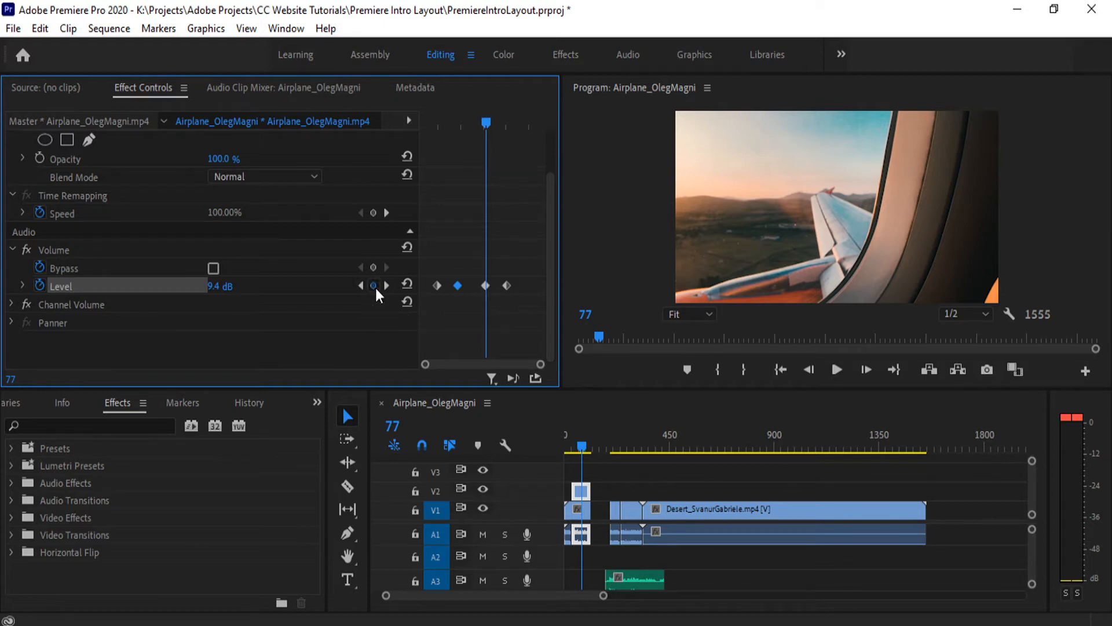
{"action": "left_click", "coordinate": [375, 286]}
{"action": "left_click", "coordinate": [376, 288]}
- Set the volume level keyframe on frame 77 to 0 dB and scrub from frame 45 to frame 95 to preview it
{"action": "left_click", "coordinate": [231, 280]}
{"action": "type", "text": "0"}
{"action": "key", "text": "Return"}
{"action": "left_click", "coordinate": [438, 123]}
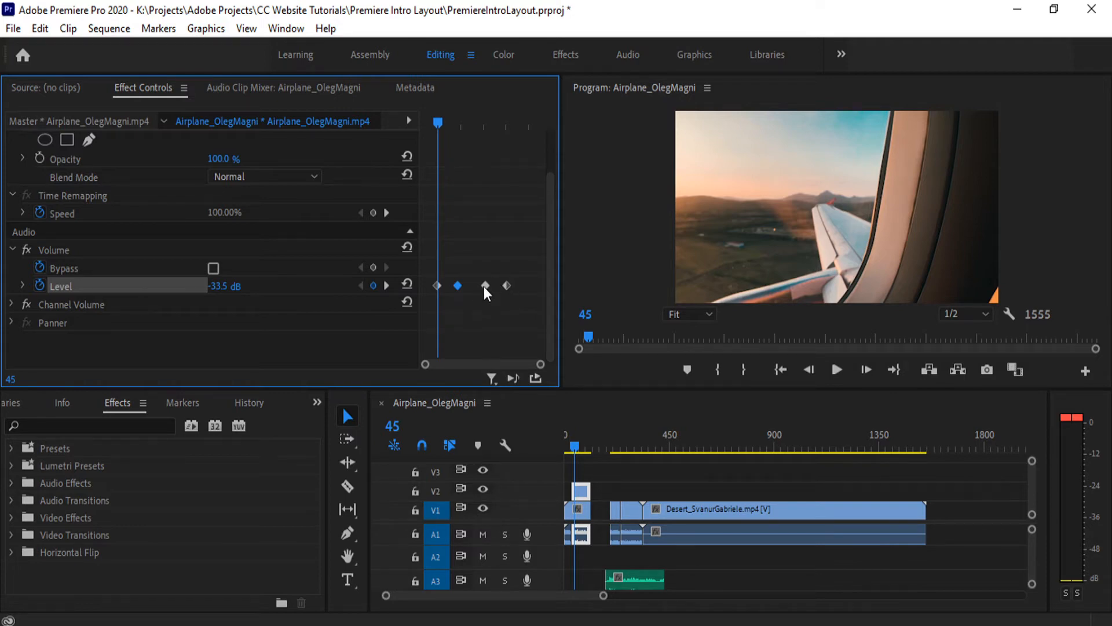
{"action": "left_click_drag", "start_coordinate": [441, 119], "coordinate": [514, 145]}
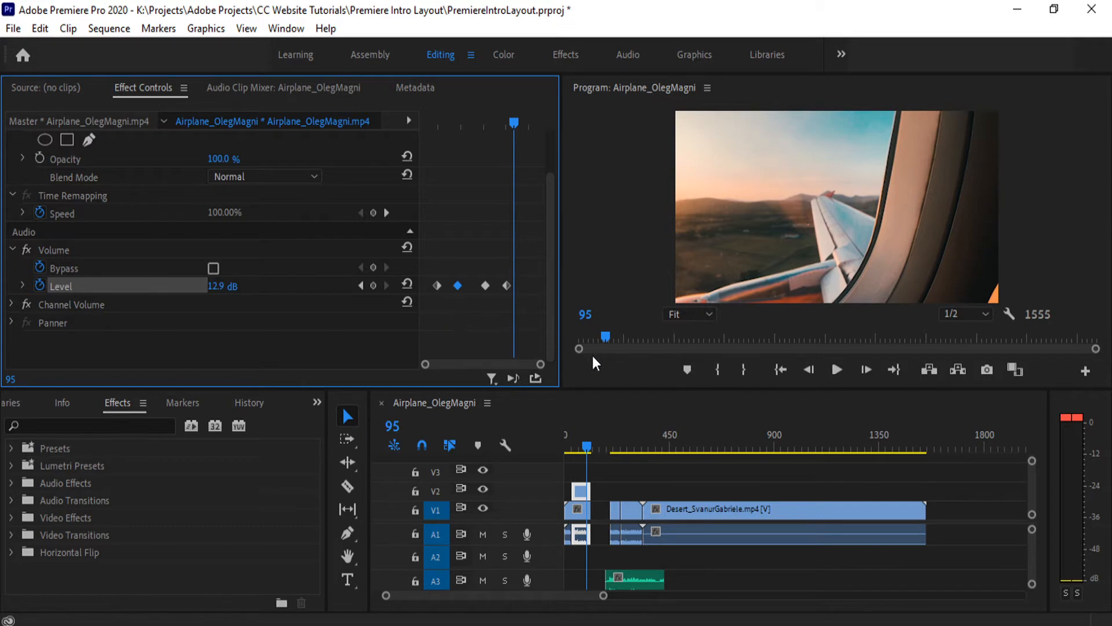
- Create a text box across the lower part of the desert shot at frame 344, reading "Desert in the Desert"
{"action": "left_click", "coordinate": [648, 446]}
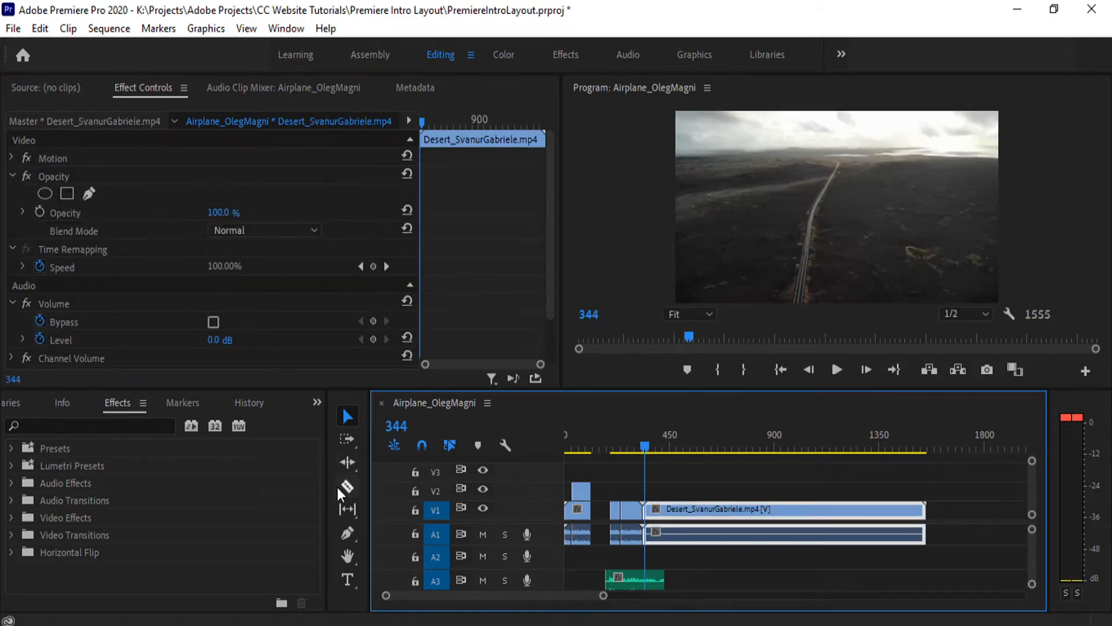
{"action": "left_click", "coordinate": [350, 598]}
{"action": "left_click", "coordinate": [348, 580]}
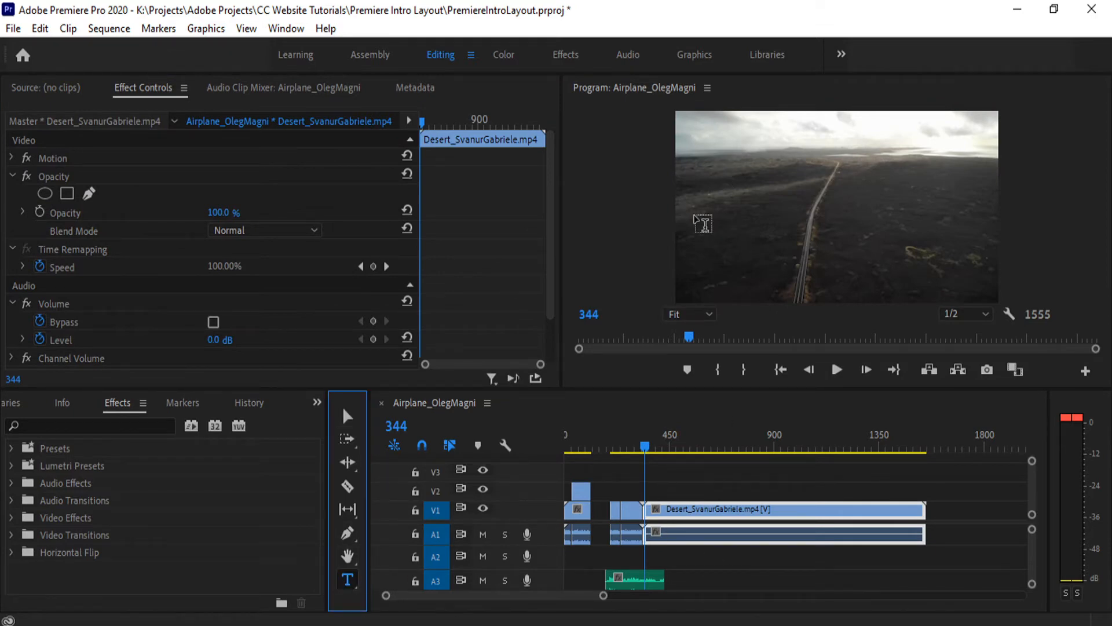
{"action": "left_click_drag", "start_coordinate": [694, 216], "coordinate": [975, 294]}
{"action": "type", "text": "D"}
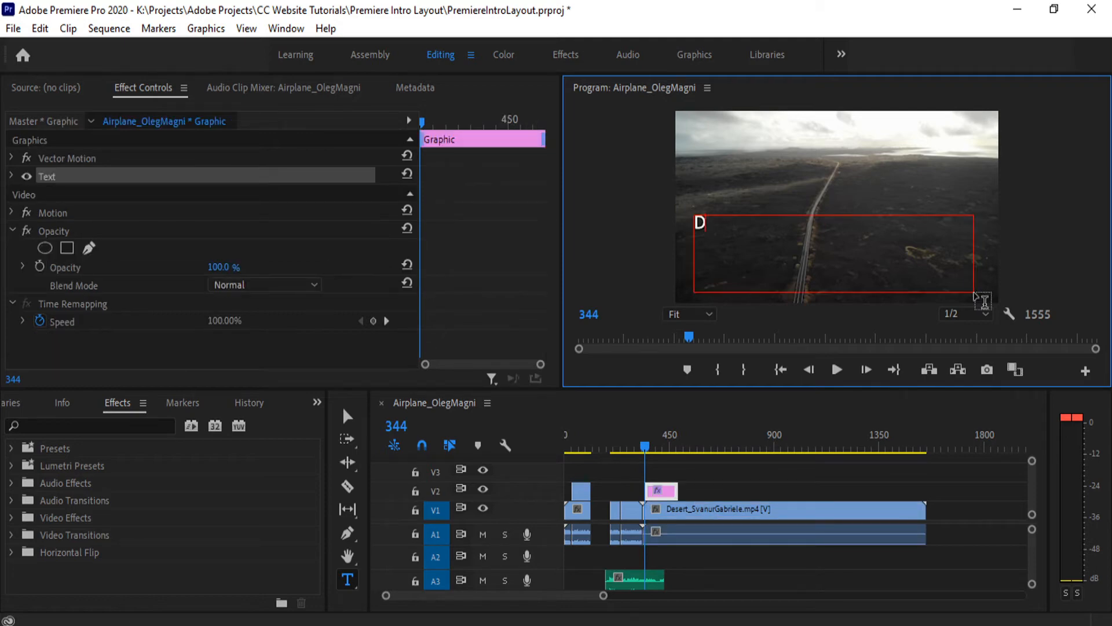
{"action": "type", "text": "esert in the Desert"}
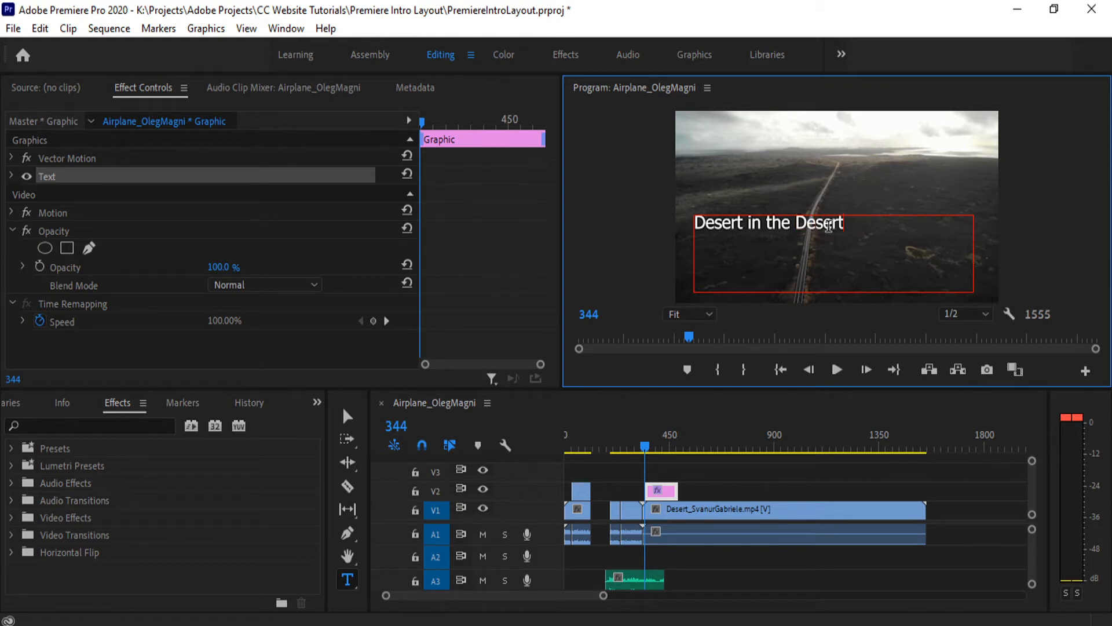
{"action": "key", "text": "ctrl+a"}
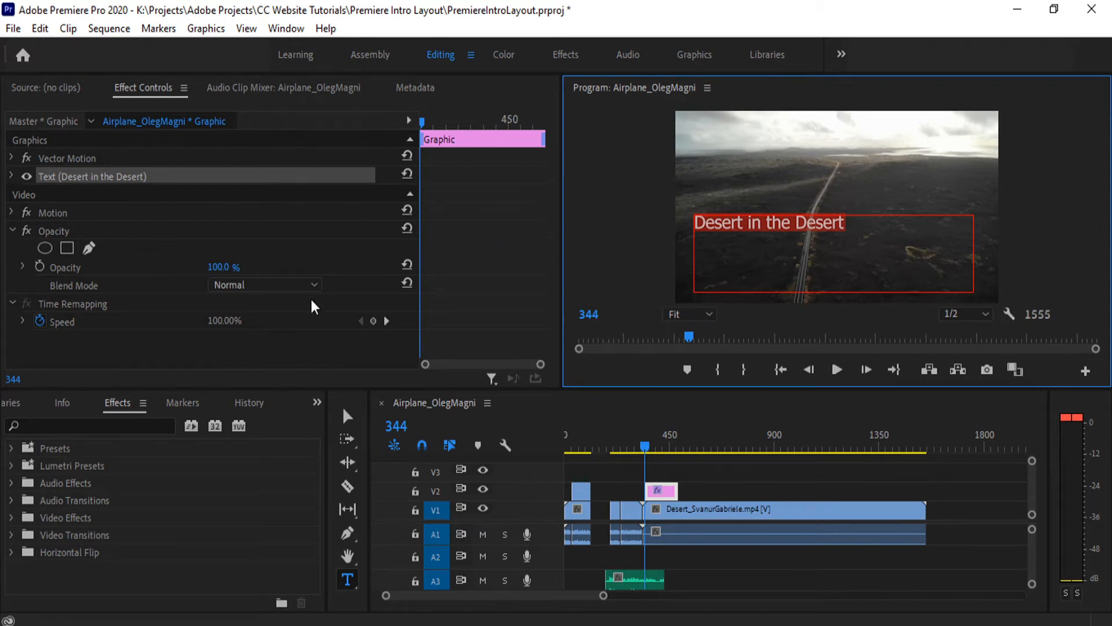
{"action": "left_click", "coordinate": [347, 419]}
{"action": "left_click", "coordinate": [742, 223]}
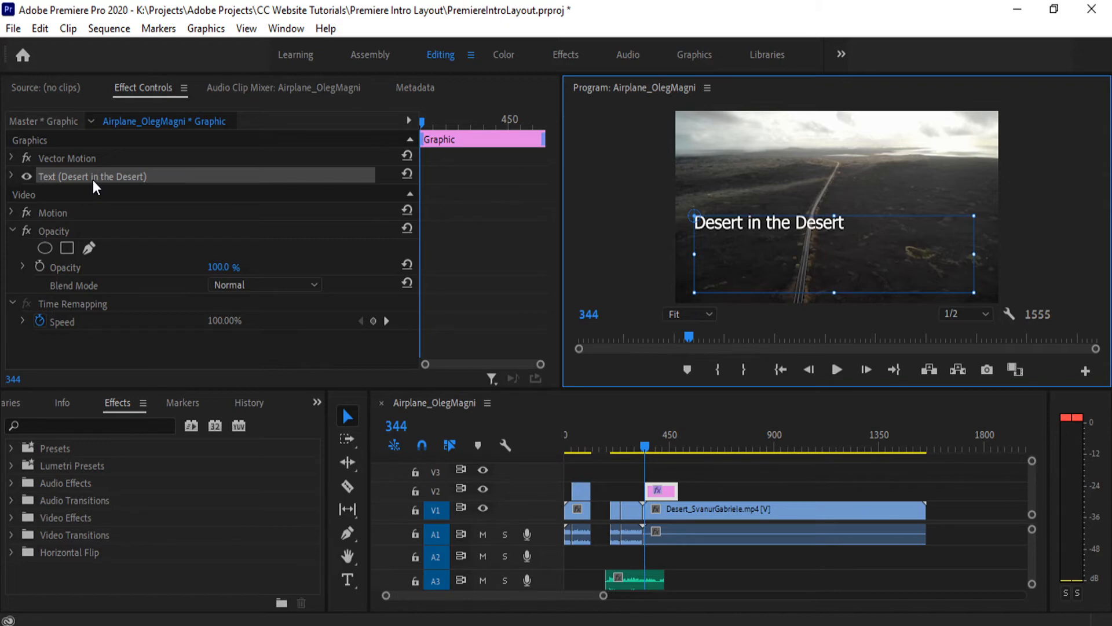
- Expand the title's text properties and examine its source text, appearance and transform settings
{"action": "left_click", "coordinate": [12, 176]}
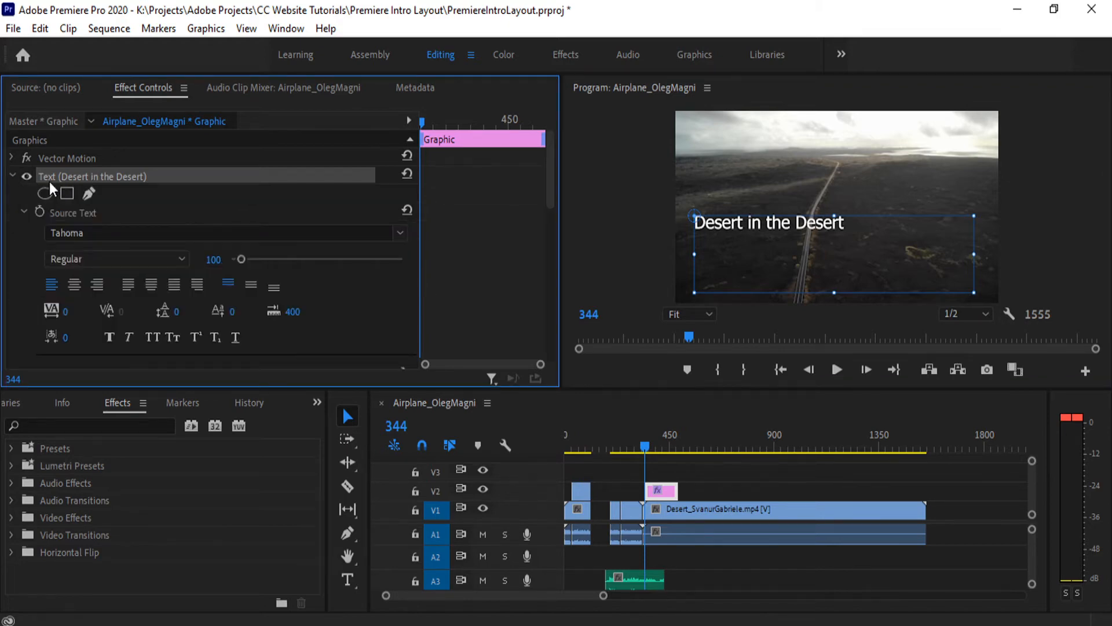
{"action": "left_click", "coordinate": [23, 177]}
{"action": "left_click", "coordinate": [22, 176]}
{"action": "left_click", "coordinate": [22, 176]}
{"action": "left_click", "coordinate": [22, 176]}
{"action": "scroll", "coordinate": [9, 239], "scroll_direction": "down", "scroll_amount": 5}
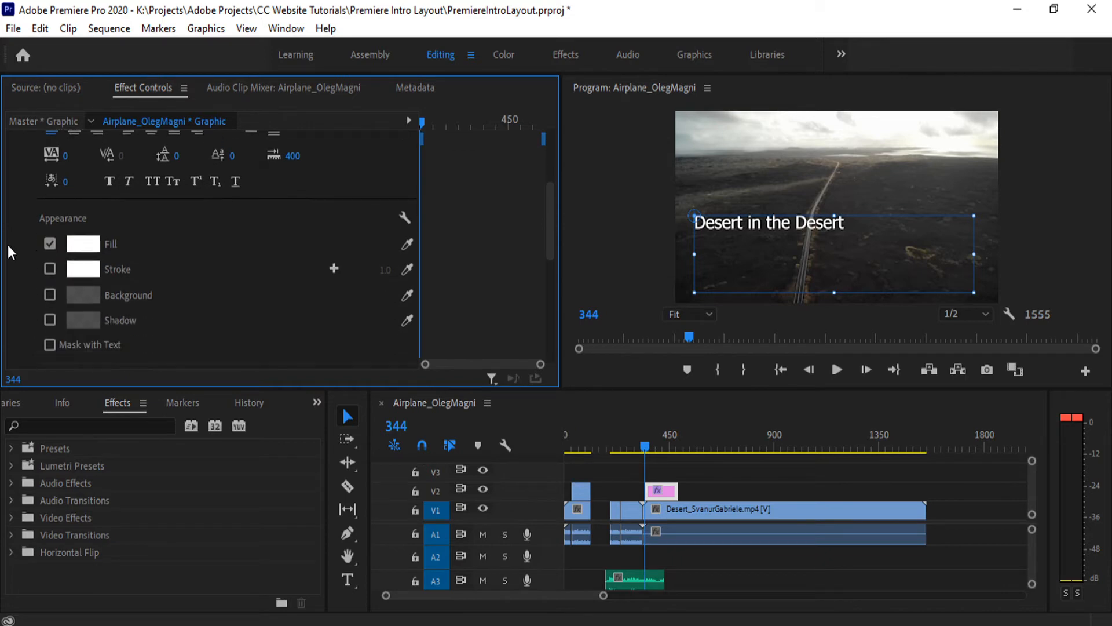
{"action": "scroll", "coordinate": [8, 250], "scroll_direction": "down", "scroll_amount": 3}
{"action": "scroll", "coordinate": [8, 245], "scroll_direction": "up", "scroll_amount": 7}
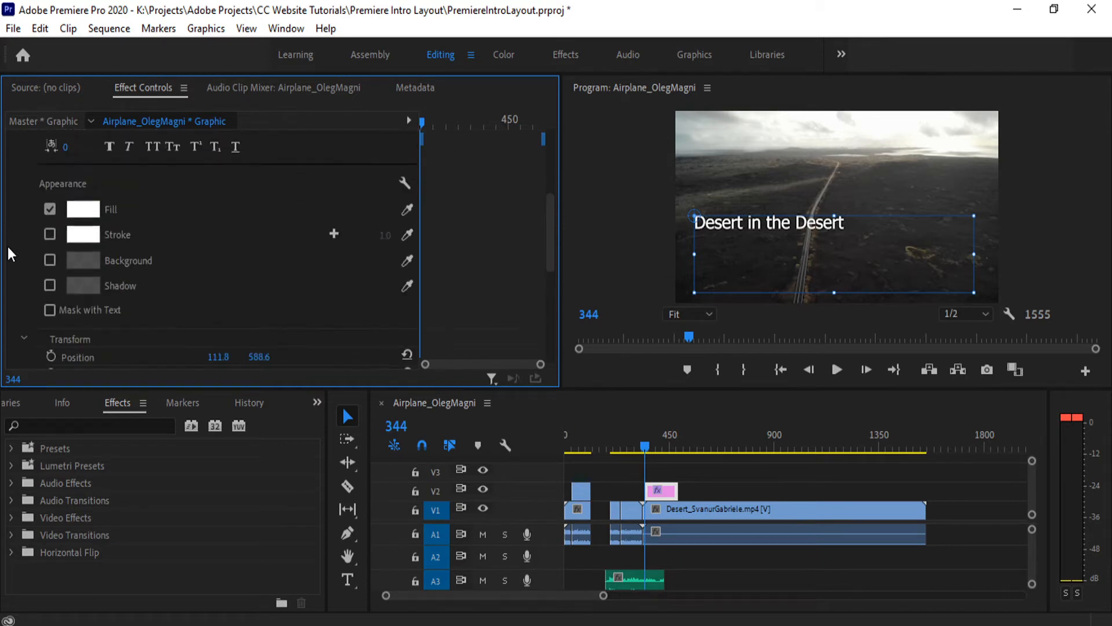
- Set all of the title's text to Gotham Bold in Italic style at size 153
{"action": "double_click", "coordinate": [759, 224]}
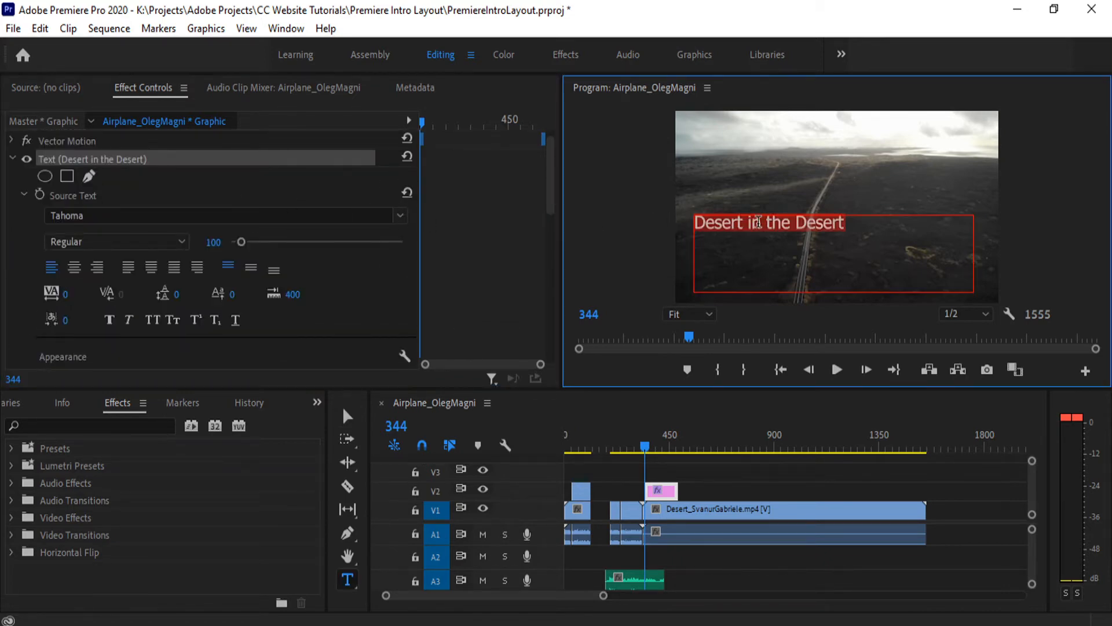
{"action": "left_click", "coordinate": [400, 215]}
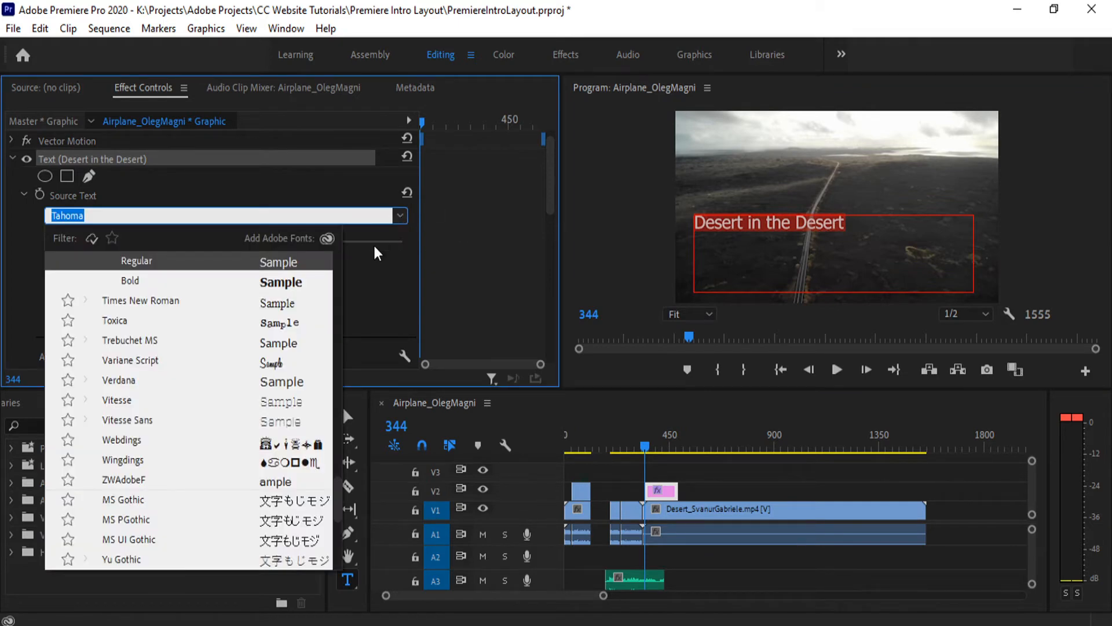
{"action": "scroll", "coordinate": [204, 404], "scroll_direction": "up", "scroll_amount": 15}
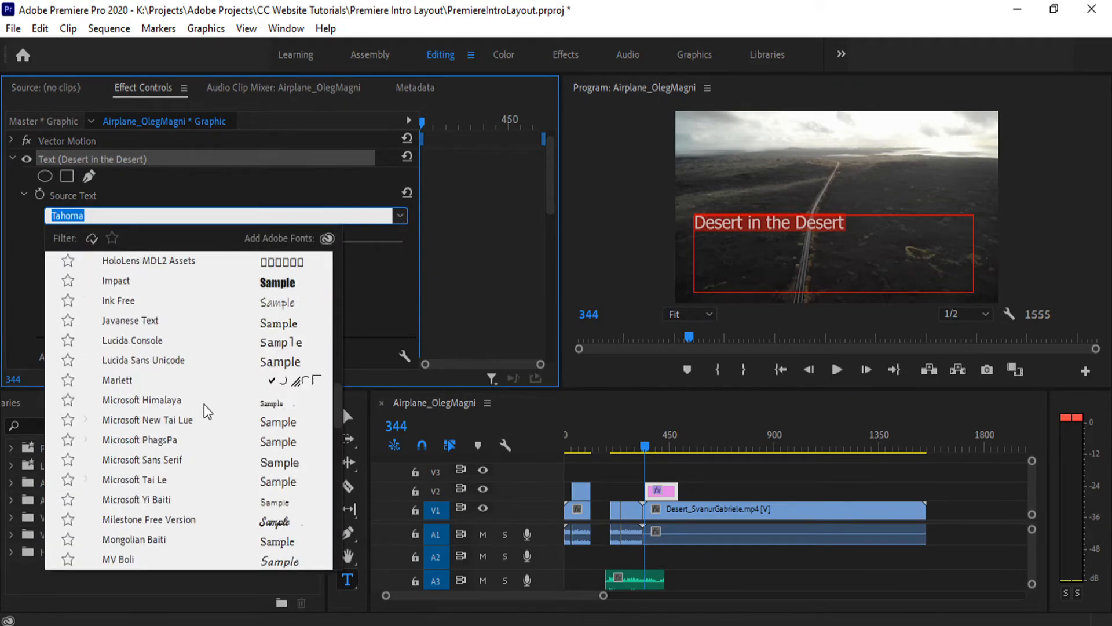
{"action": "scroll", "coordinate": [204, 405], "scroll_direction": "up", "scroll_amount": 5}
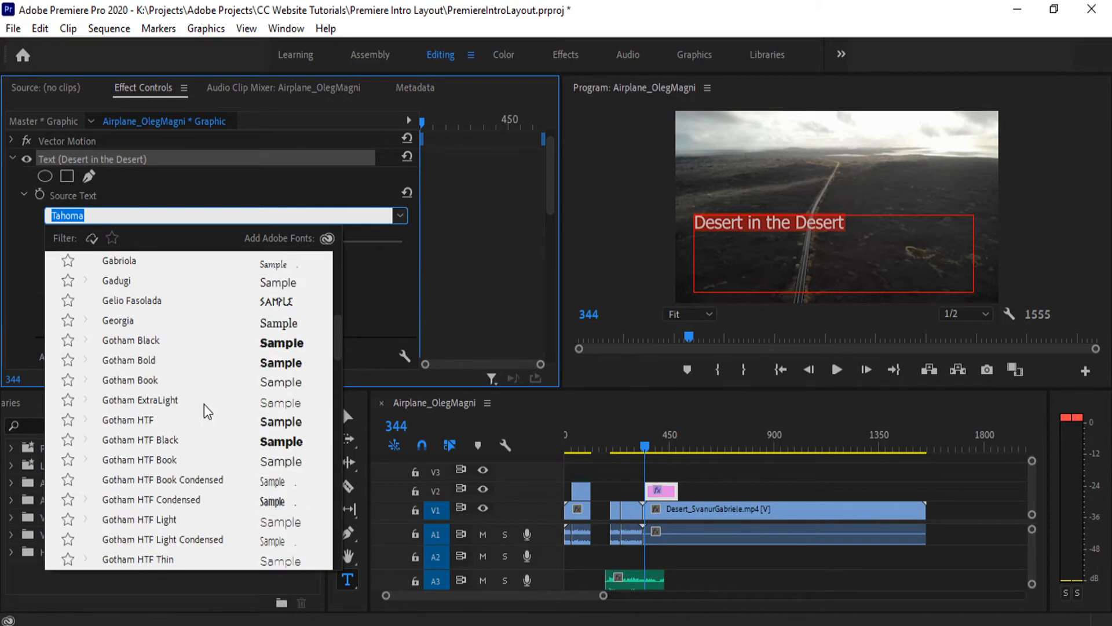
{"action": "left_click", "coordinate": [174, 359]}
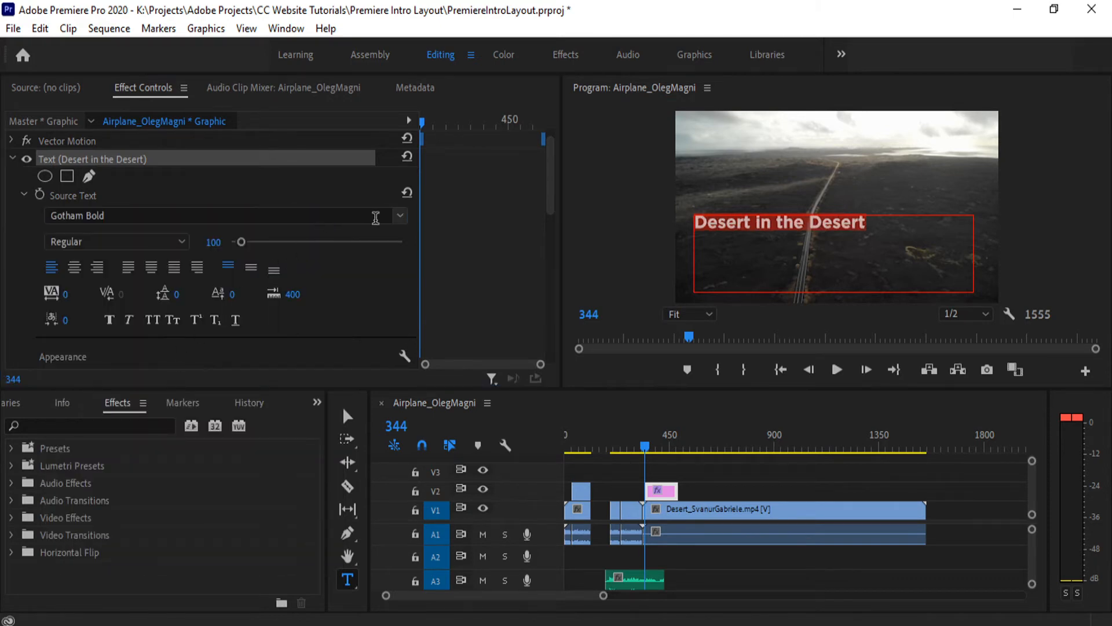
{"action": "left_click", "coordinate": [151, 245]}
{"action": "left_click", "coordinate": [121, 279]}
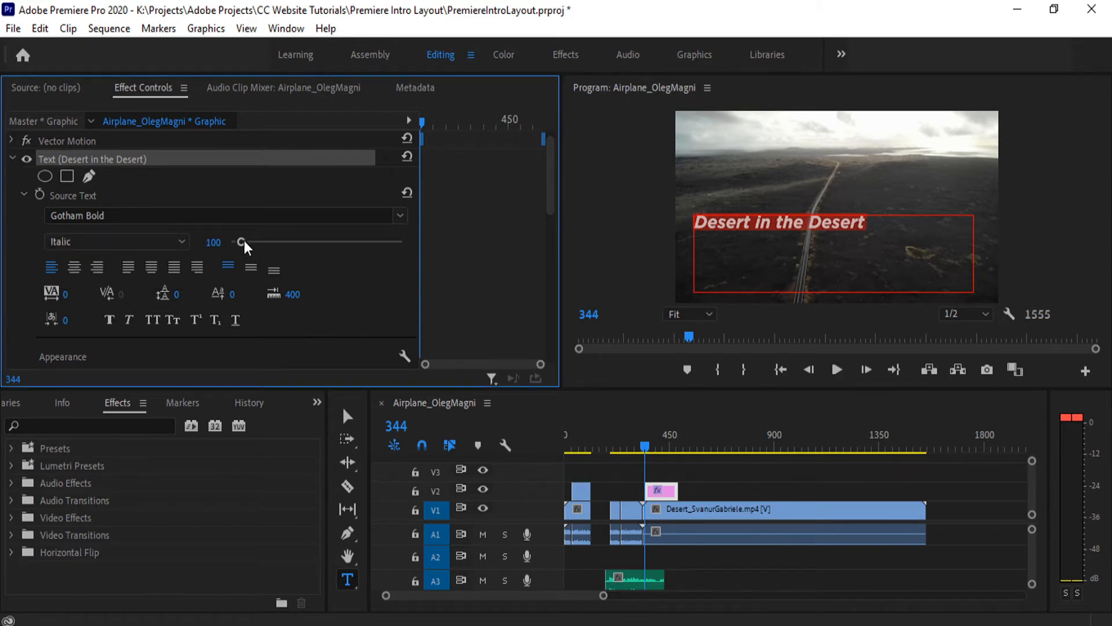
{"action": "mouse_move", "coordinate": [245, 241]}
{"action": "left_mouse_down"}
{"action": "mouse_move", "coordinate": [262, 235]}
{"action": "mouse_move", "coordinate": [246, 238]}
{"action": "left_mouse_up"}
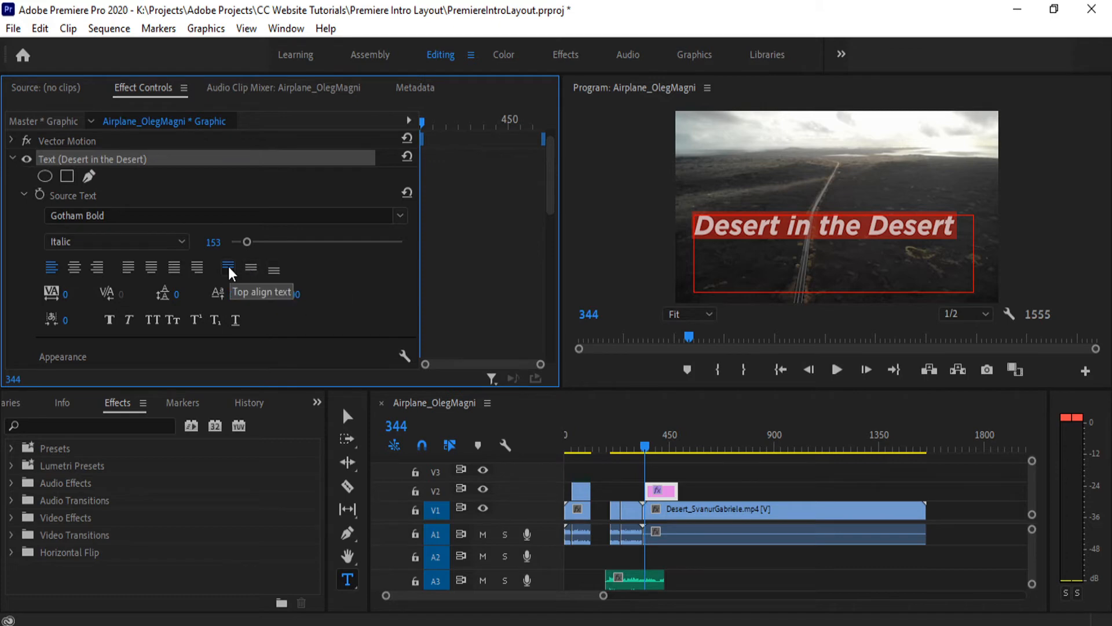
- Try centering the title vertically in its box with a second line "for a desert", and delete that line
{"action": "left_click", "coordinate": [248, 269]}
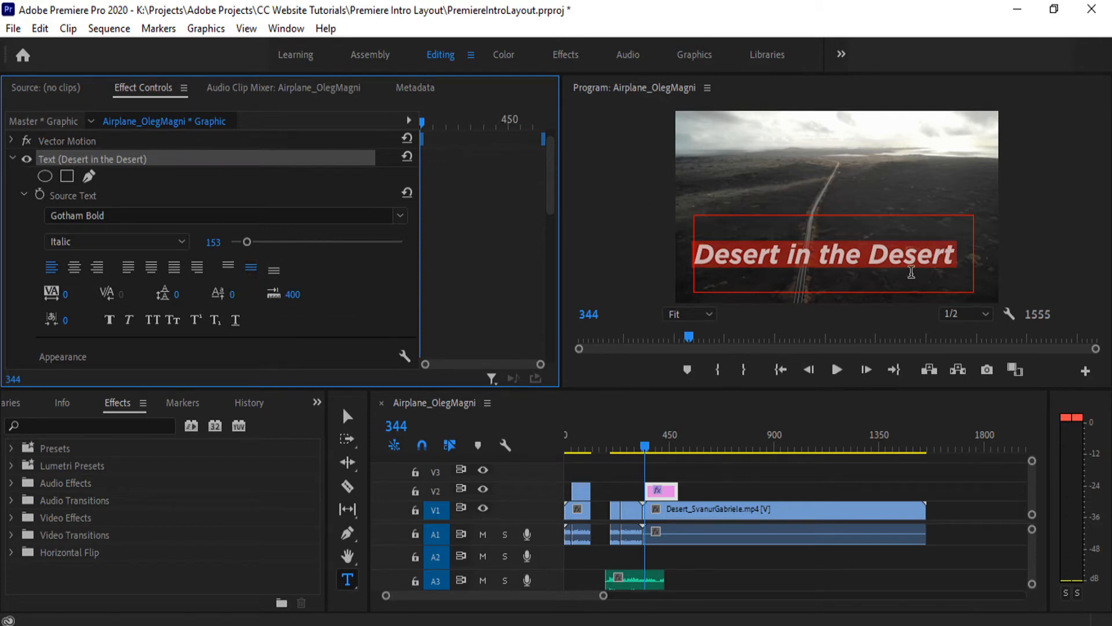
{"action": "left_click", "coordinate": [1026, 279]}
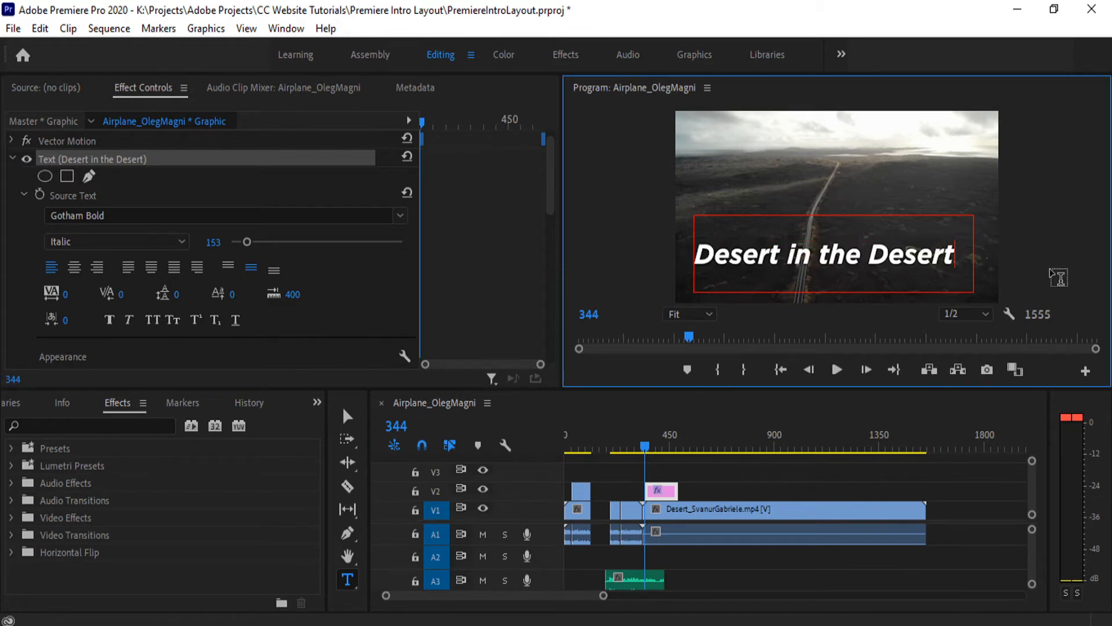
{"action": "key", "text": "Return"}
{"action": "type", "text": "for a d"}
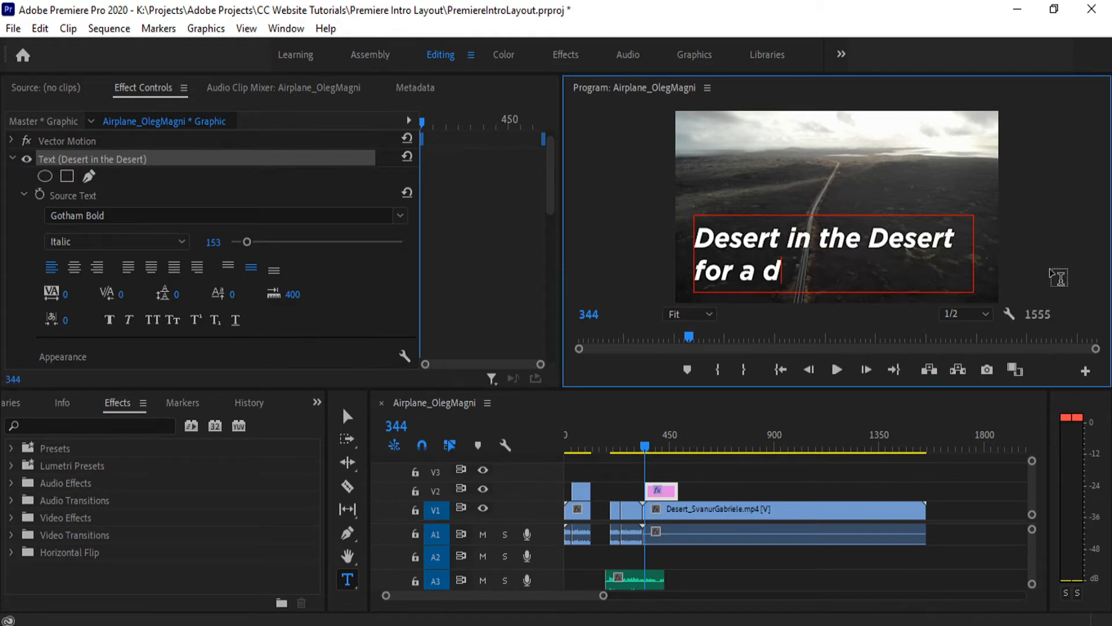
{"action": "type", "text": "esert"}
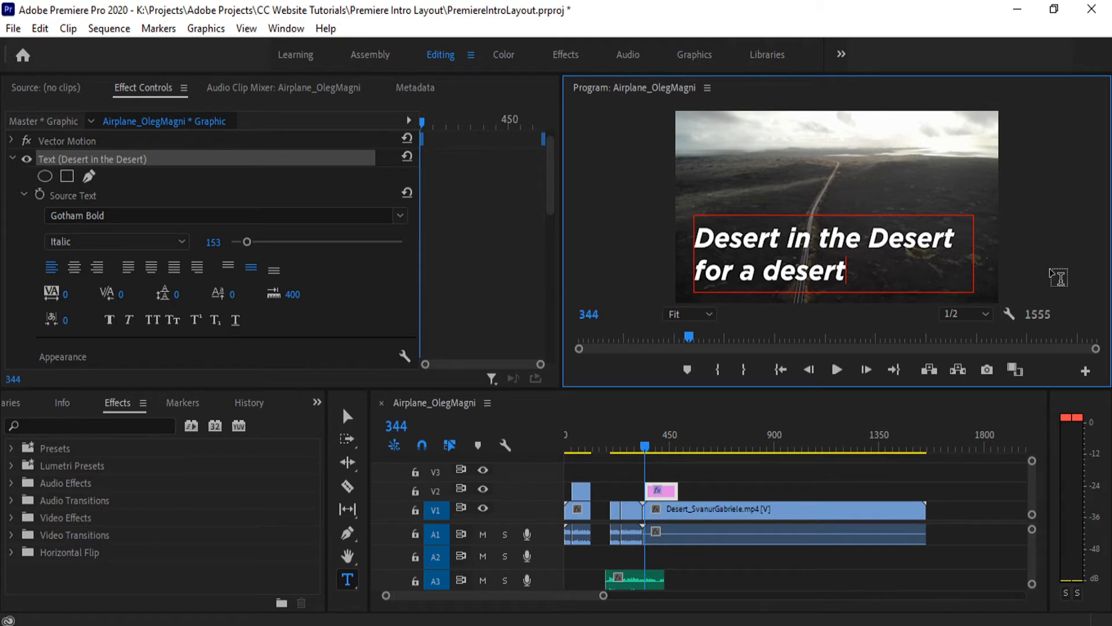
{"action": "key", "text": "BackSpace"}
{"action": "key", "text": "BackSpace"}
{"action": "key", "text": "BackSpace"}
{"action": "key", "text": "BackSpace"}
{"action": "key", "text": "BackSpace"}
{"action": "key", "text": "BackSpace"}
{"action": "key", "text": "BackSpace"}
{"action": "key", "text": "BackSpace"}
{"action": "key", "text": "BackSpace"}
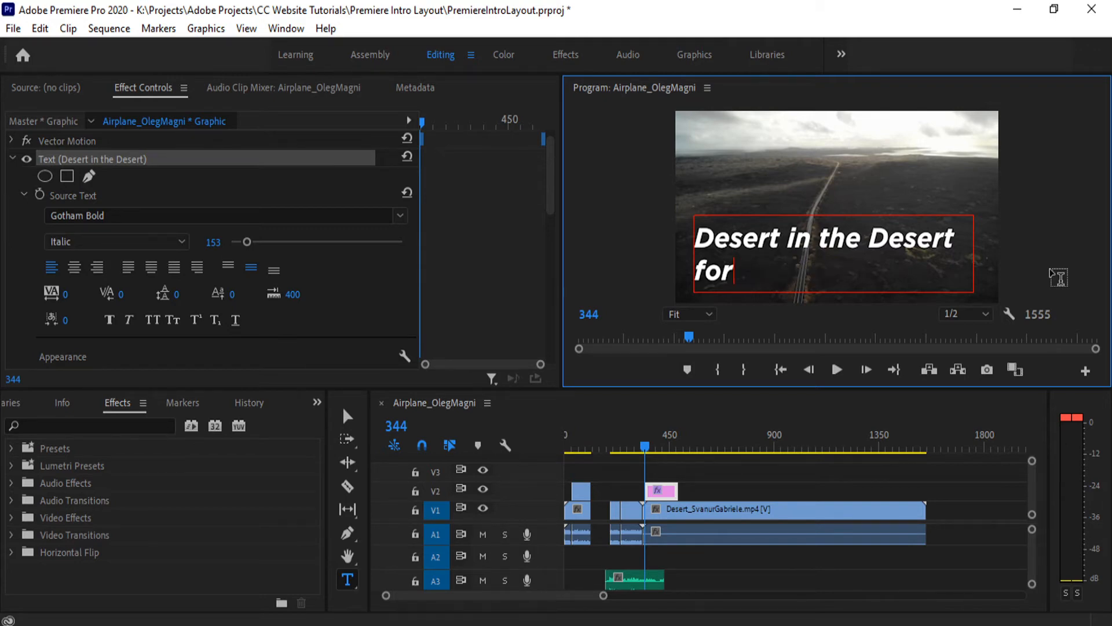
{"action": "key", "text": "BackSpace"}
{"action": "key", "text": "BackSpace"}
{"action": "key", "text": "BackSpace"}
{"action": "key", "text": "BackSpace"}
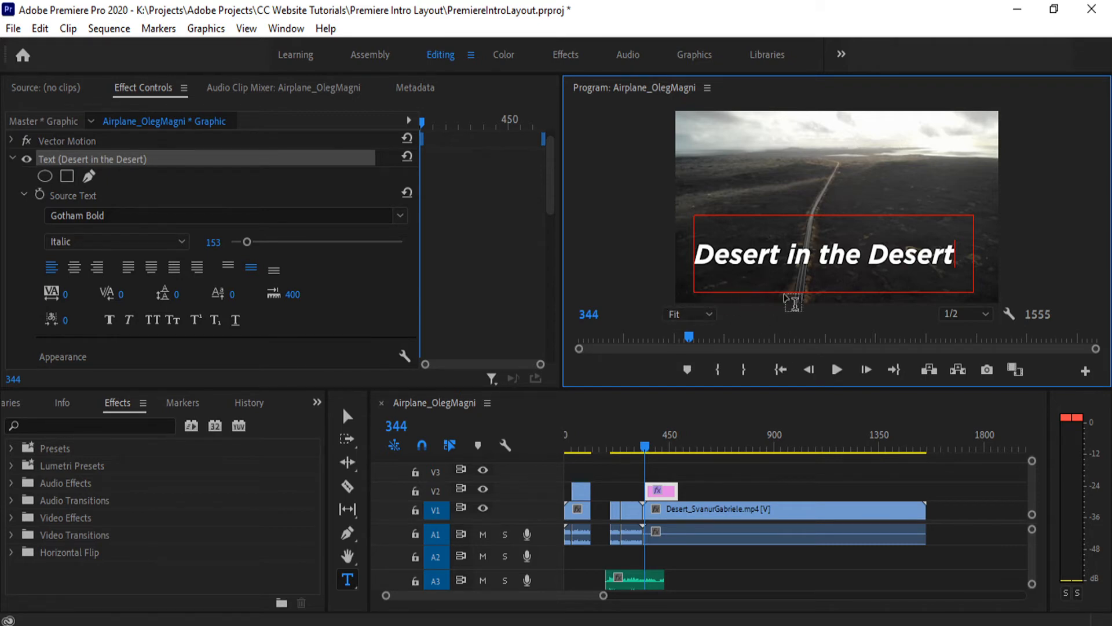
- Align the title text to the bottom of its text box
{"action": "left_click", "coordinate": [273, 269]}
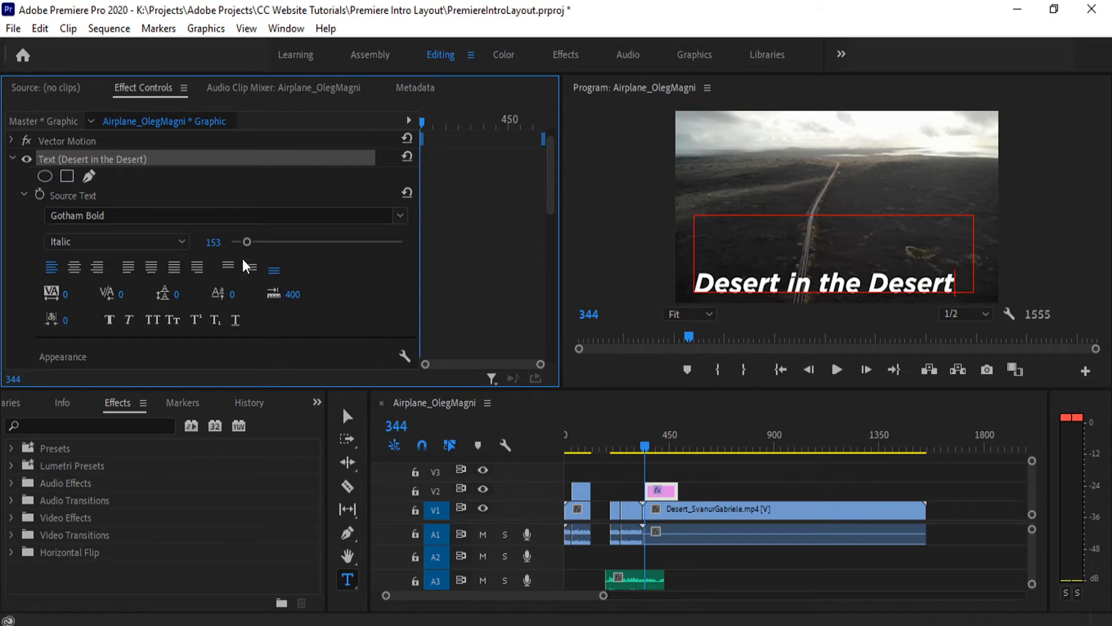
- Align the title text to the top of its text box
{"action": "left_click", "coordinate": [230, 267]}
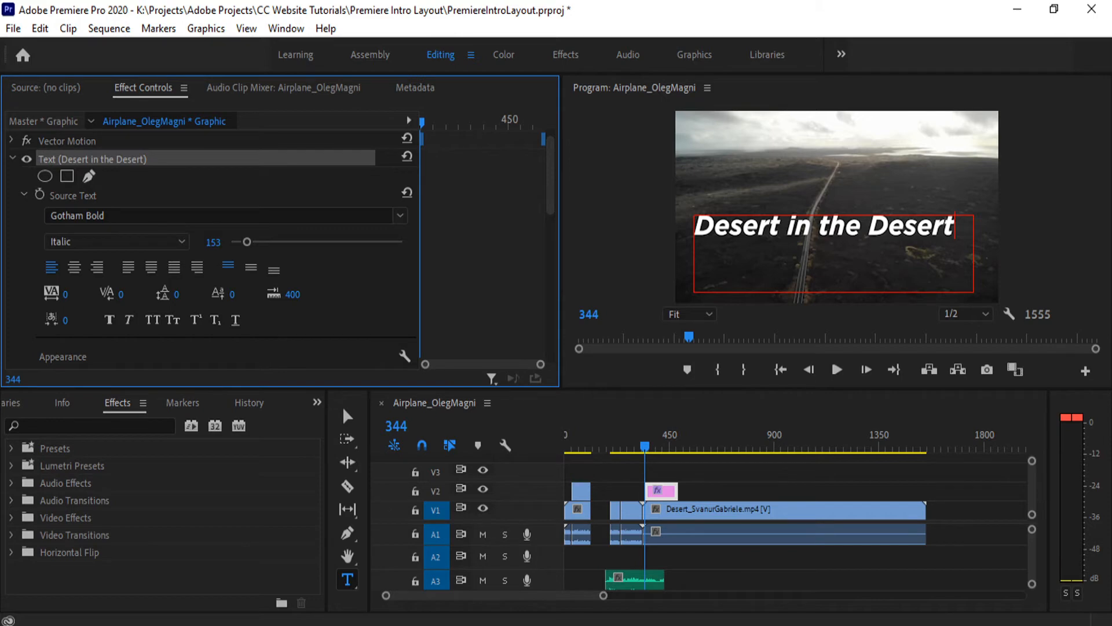
- Try wider tracking on the whole title and wider kerning after its first letter D, undoing each change
{"action": "left_click_drag", "start_coordinate": [66, 294], "coordinate": [74, 294]}
{"action": "triple_click", "coordinate": [896, 232]}
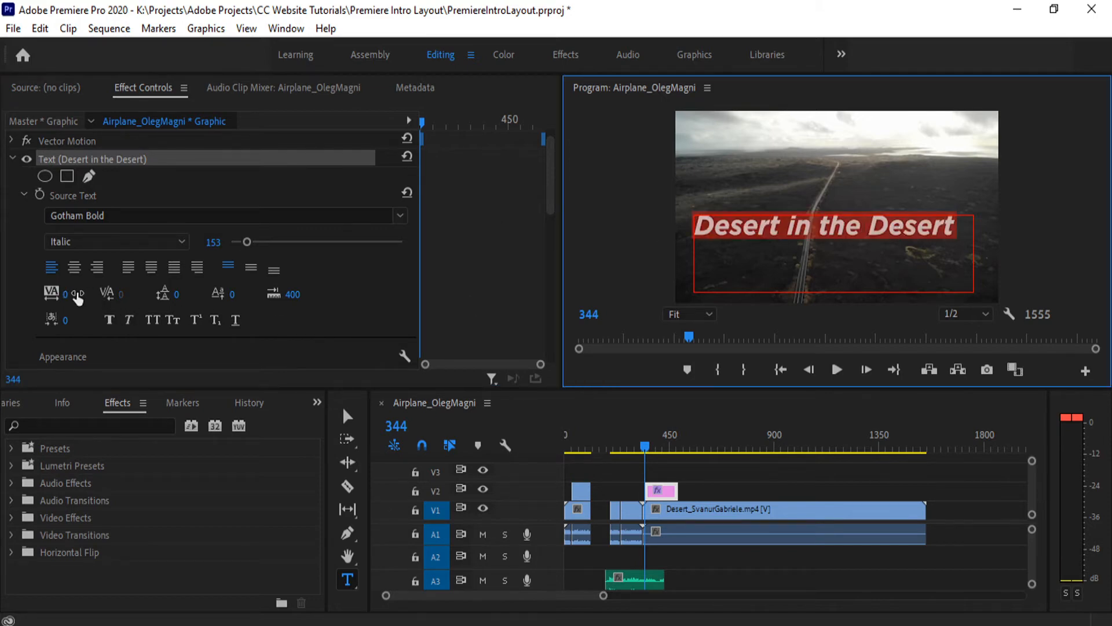
{"action": "left_click_drag", "start_coordinate": [65, 294], "coordinate": [200, 295]}
{"action": "key", "text": "ctrl+z"}
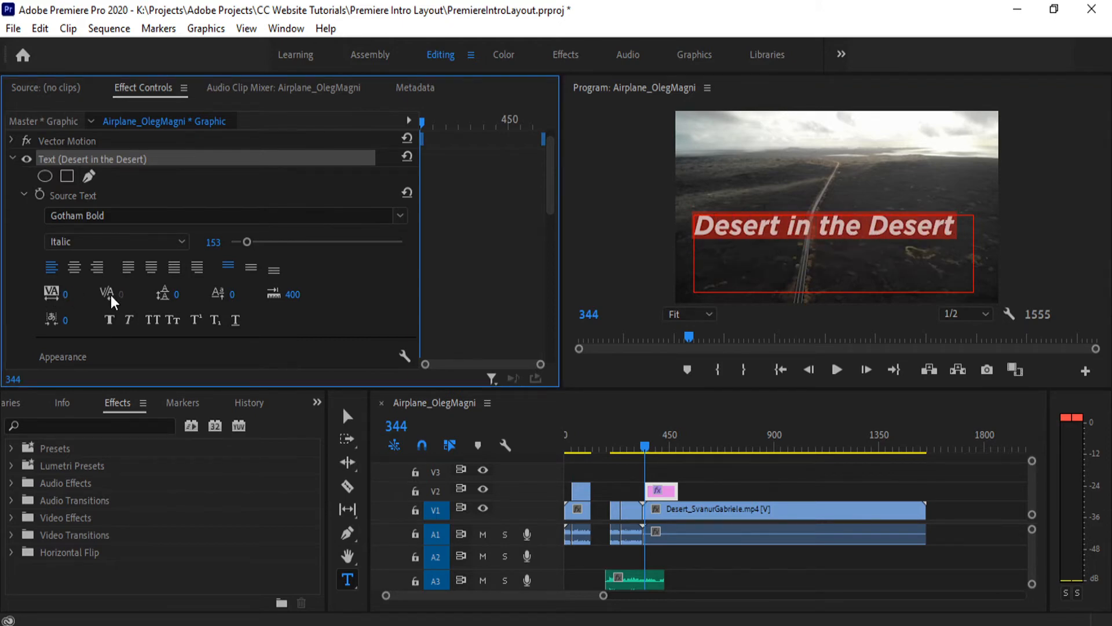
{"action": "left_click", "coordinate": [718, 227]}
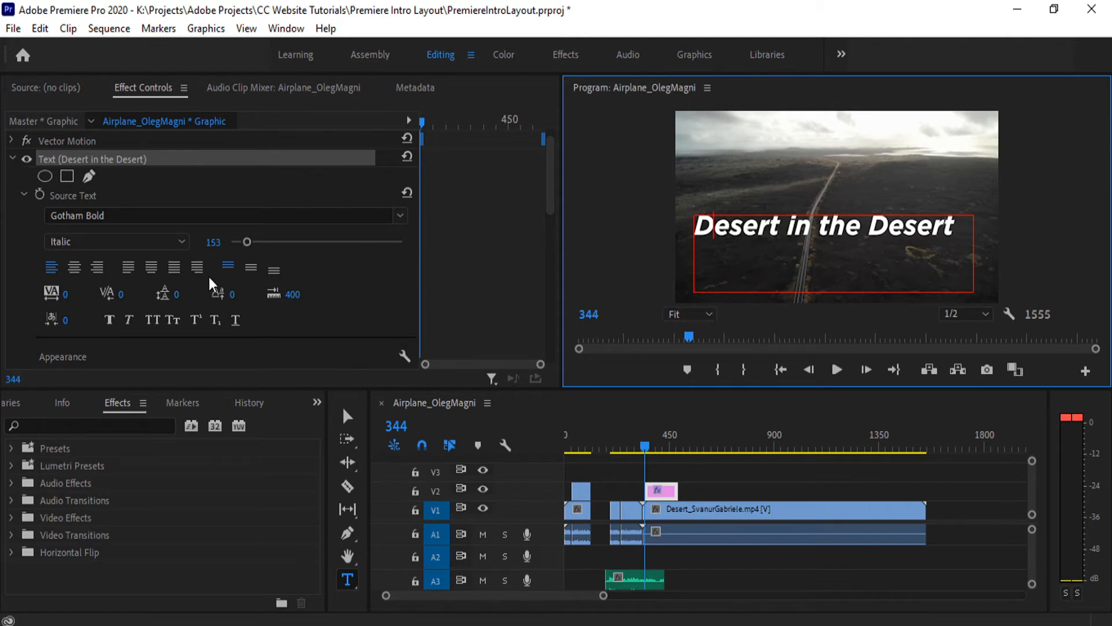
{"action": "left_click_drag", "start_coordinate": [121, 293], "coordinate": [135, 293]}
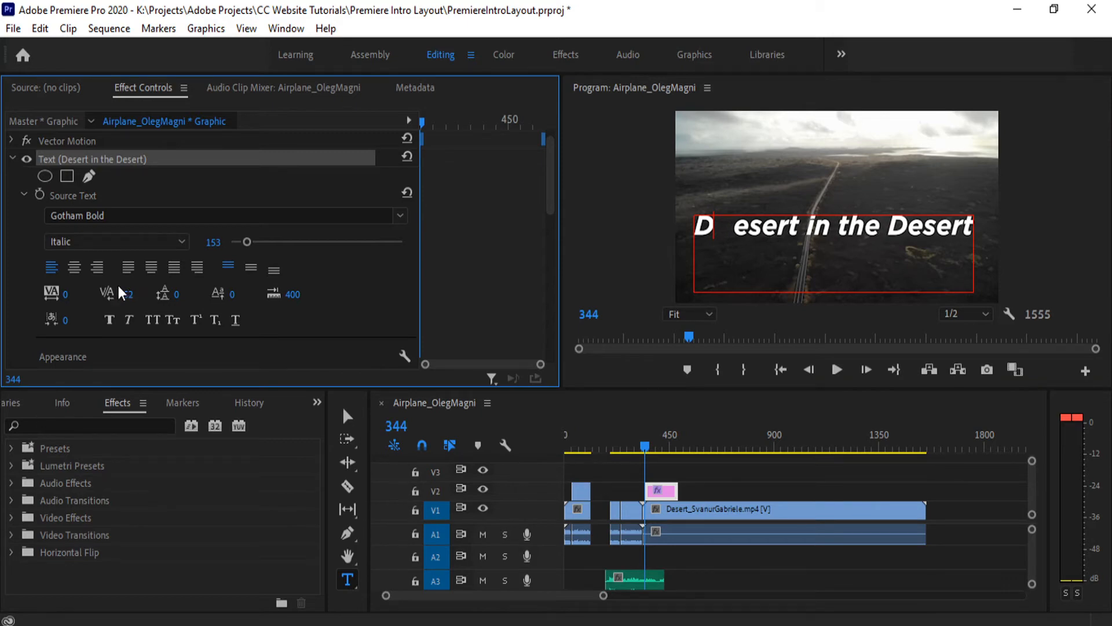
{"action": "key", "text": "ctrl+z"}
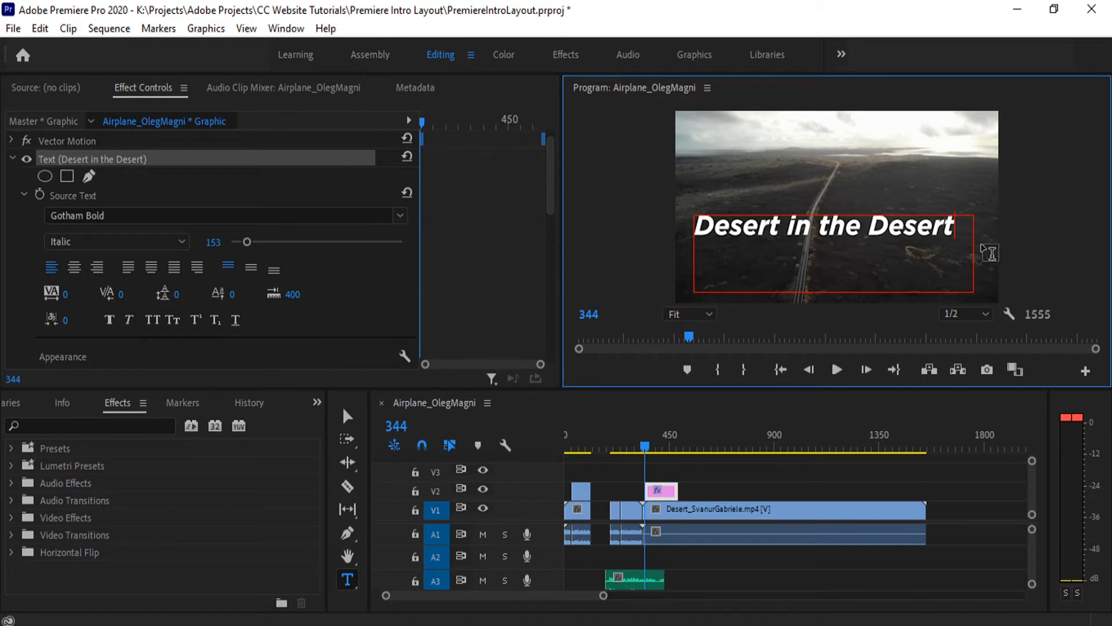
- Add a second line reading "in the desert" to the title
{"action": "key", "text": "Return"}
{"action": "type", "text": "in the desr"}
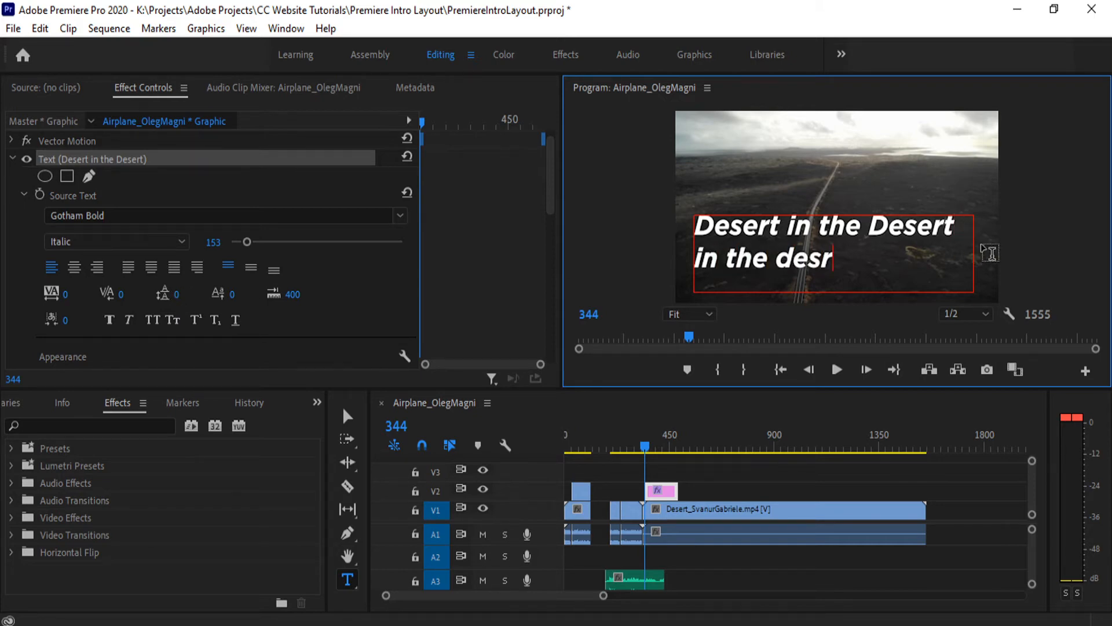
{"action": "type", "text": "t"}
{"action": "key", "text": "BackSpace"}
{"action": "key", "text": "BackSpace"}
{"action": "type", "text": "ert"}
- Try adjusting the leading of both title lines and set their baseline shift to 400
{"action": "key", "text": "ctrl+a"}
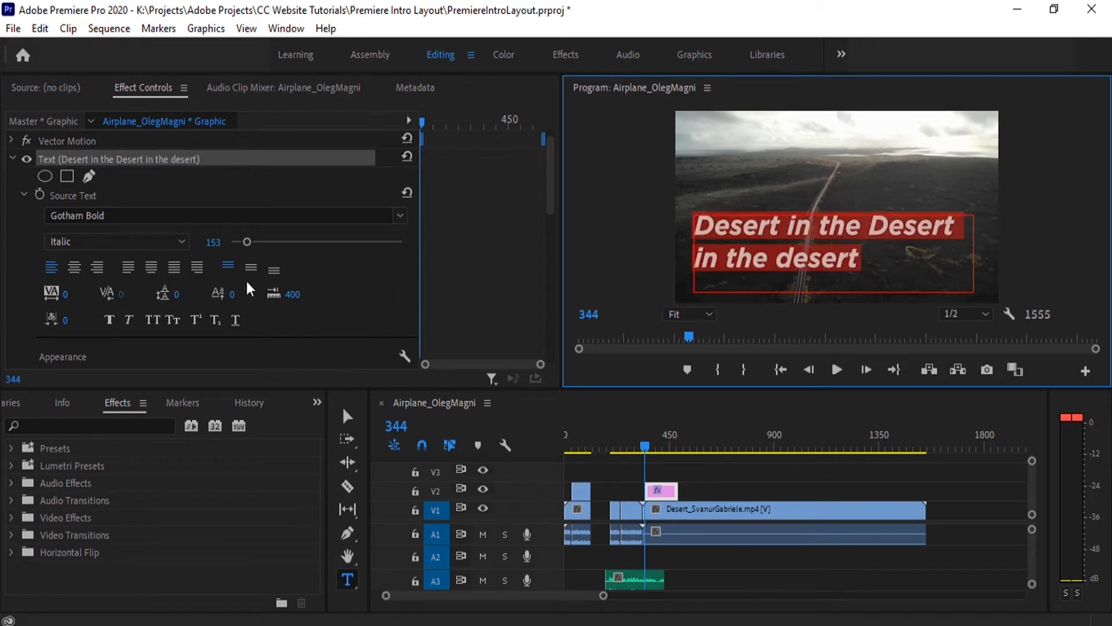
{"action": "mouse_move", "coordinate": [172, 289]}
{"action": "left_mouse_down"}
{"action": "mouse_move", "coordinate": [277, 290]}
{"action": "mouse_move", "coordinate": [174, 294]}
{"action": "left_mouse_up"}
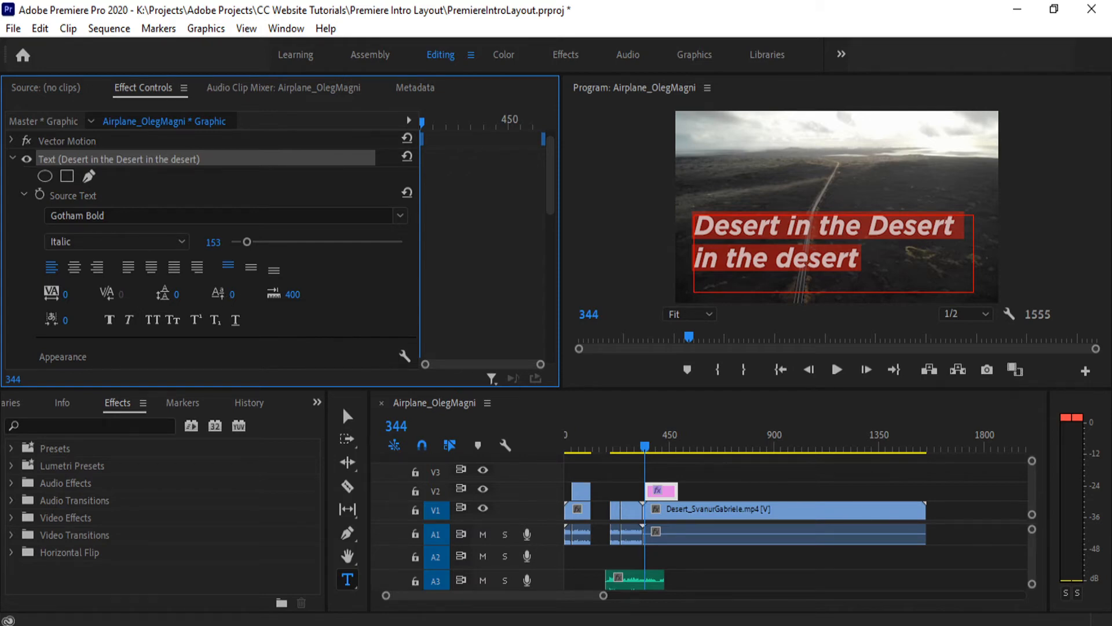
{"action": "left_click_drag", "start_coordinate": [232, 294], "coordinate": [463, 295]}
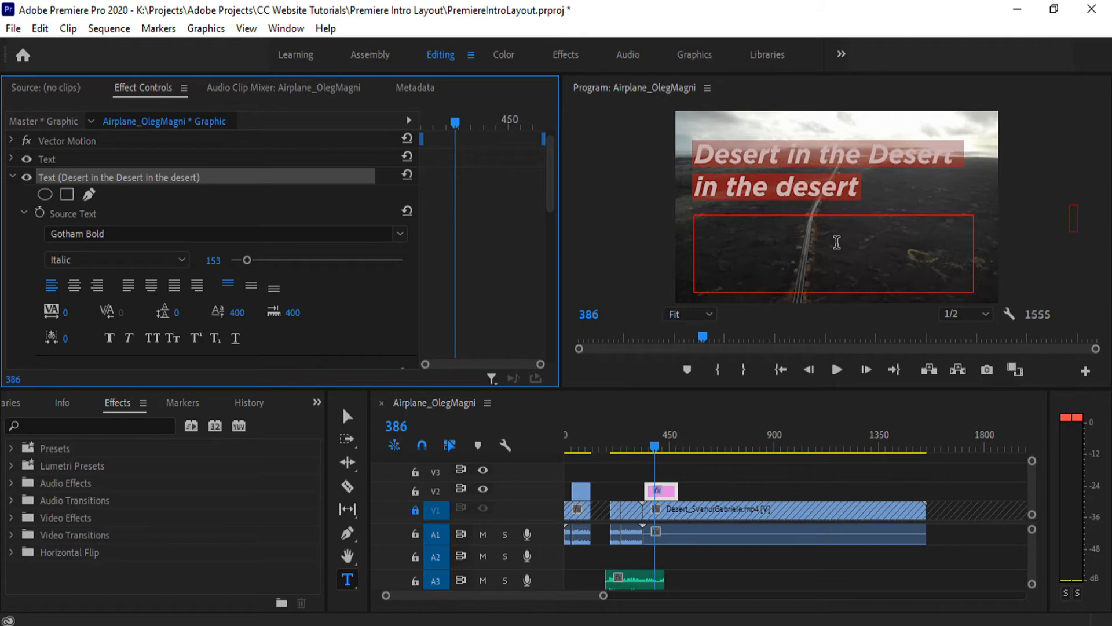
- Append the word "add" to the end of the title's second line and save the project
{"action": "left_click", "coordinate": [879, 265]}
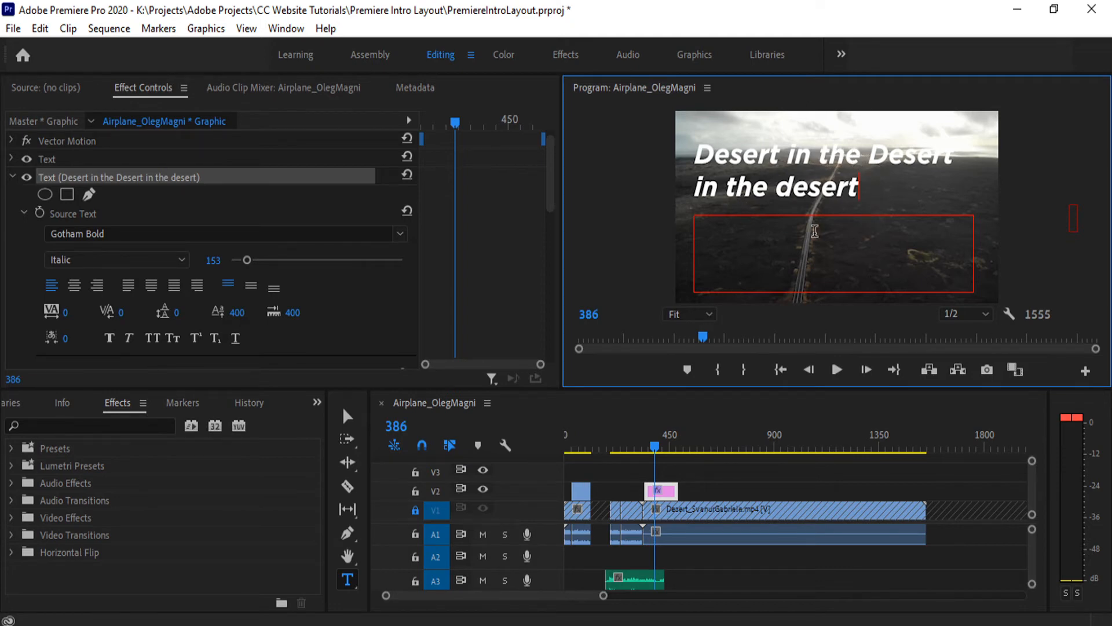
{"action": "type", "text": "add"}
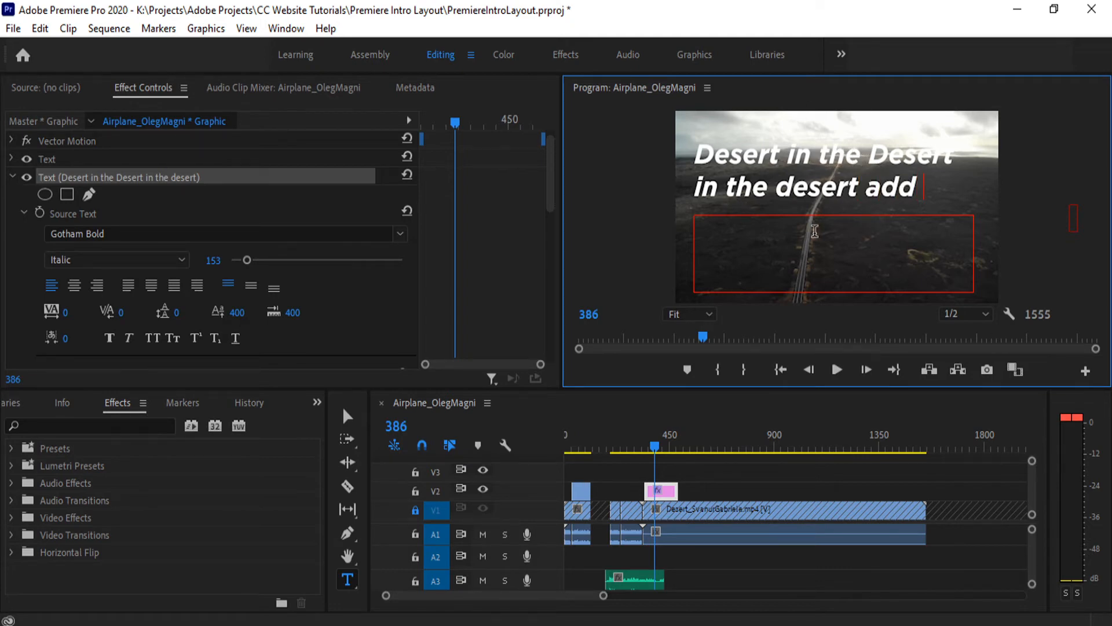
{"action": "key", "text": "ctrl+s"}
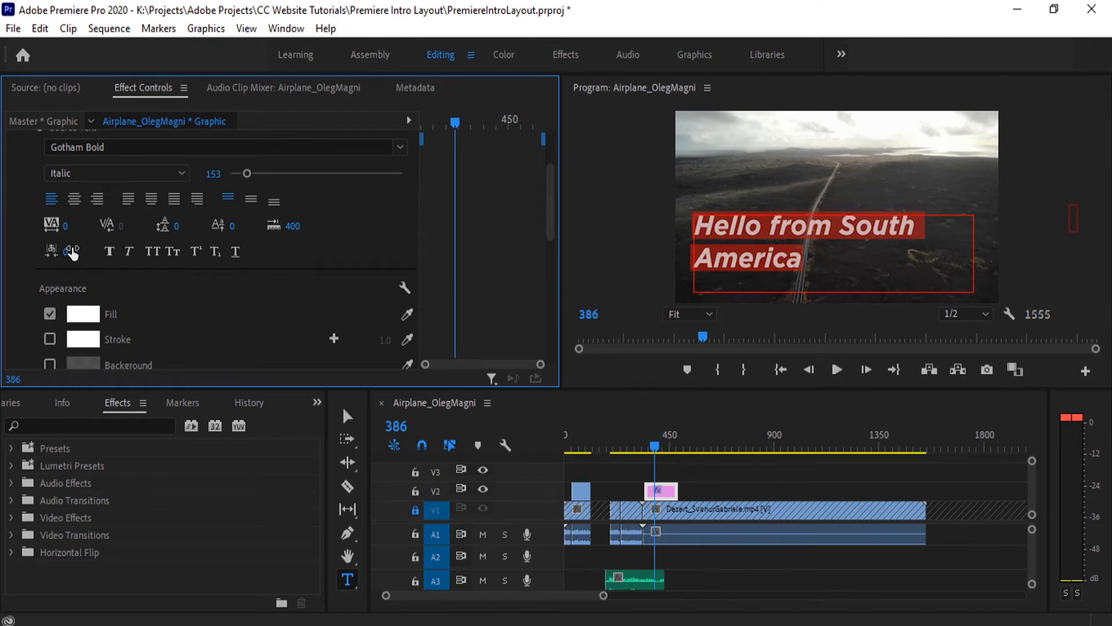
- Try a tsume of 99 on the "Hello from South America" title and return it to 0
{"action": "left_click_drag", "start_coordinate": [65, 252], "coordinate": [611, 388]}
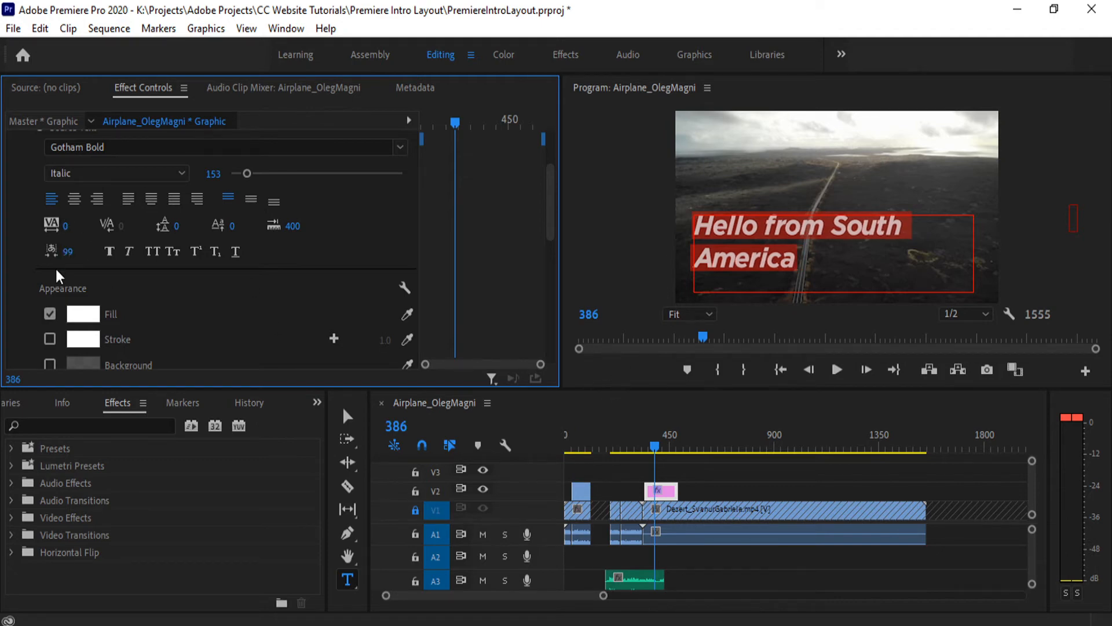
{"action": "left_click_drag", "start_coordinate": [70, 252], "coordinate": [8, 252]}
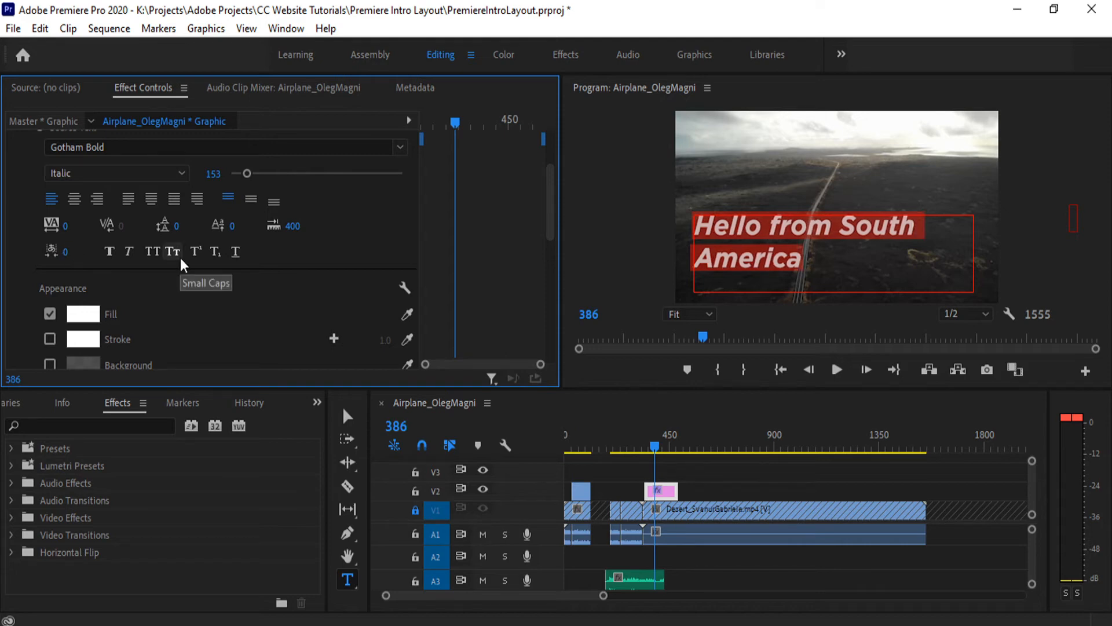
- Try faux bold and faux italic on the selected title text, turning each one off again
{"action": "left_click", "coordinate": [110, 252]}
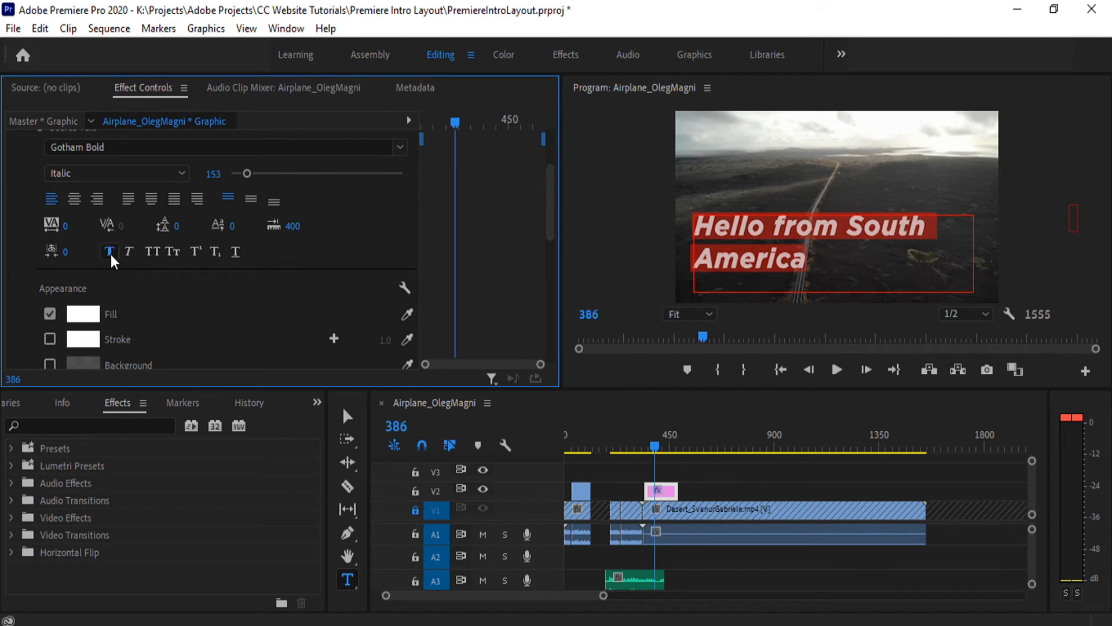
{"action": "left_click", "coordinate": [110, 254]}
{"action": "left_click", "coordinate": [133, 251]}
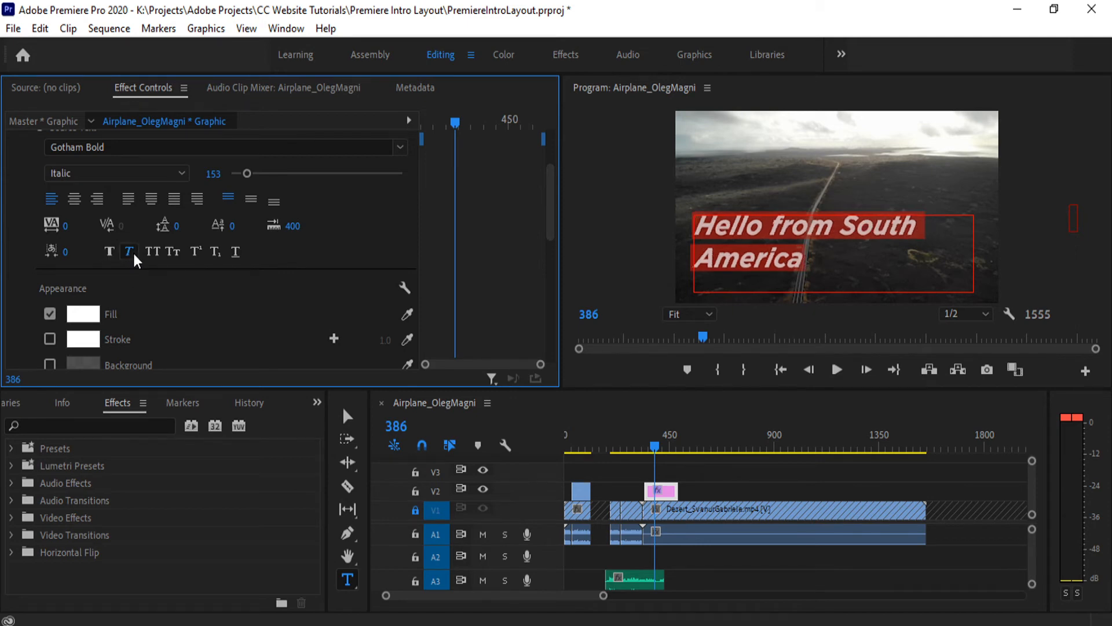
{"action": "left_click", "coordinate": [133, 252]}
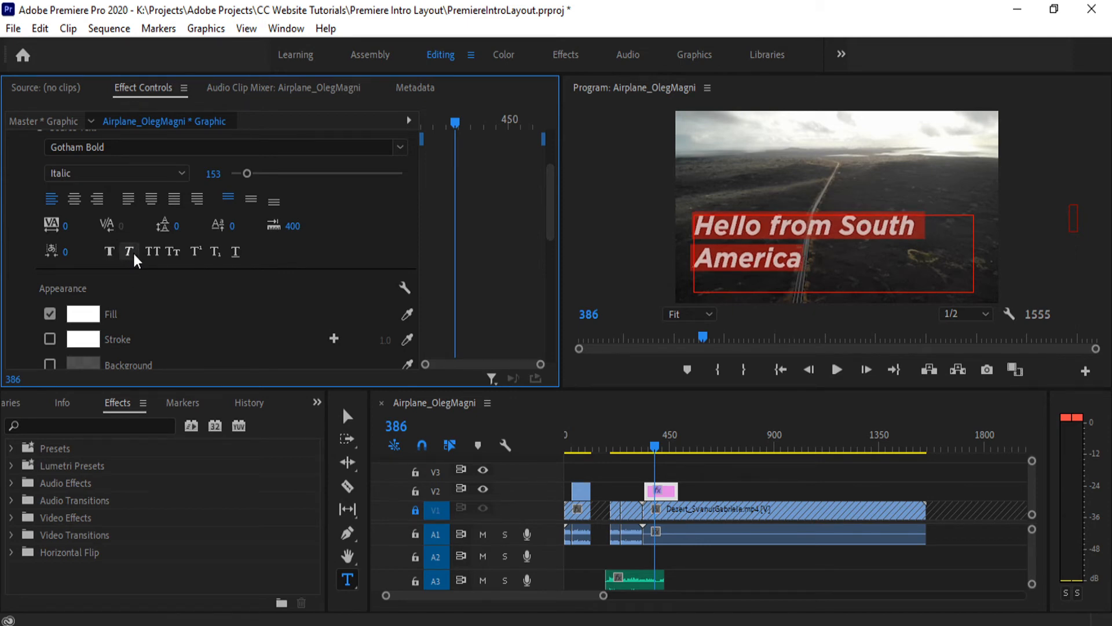
- Try all caps, small caps and underline on the selected title text, turning each one off again
{"action": "left_click", "coordinate": [152, 252]}
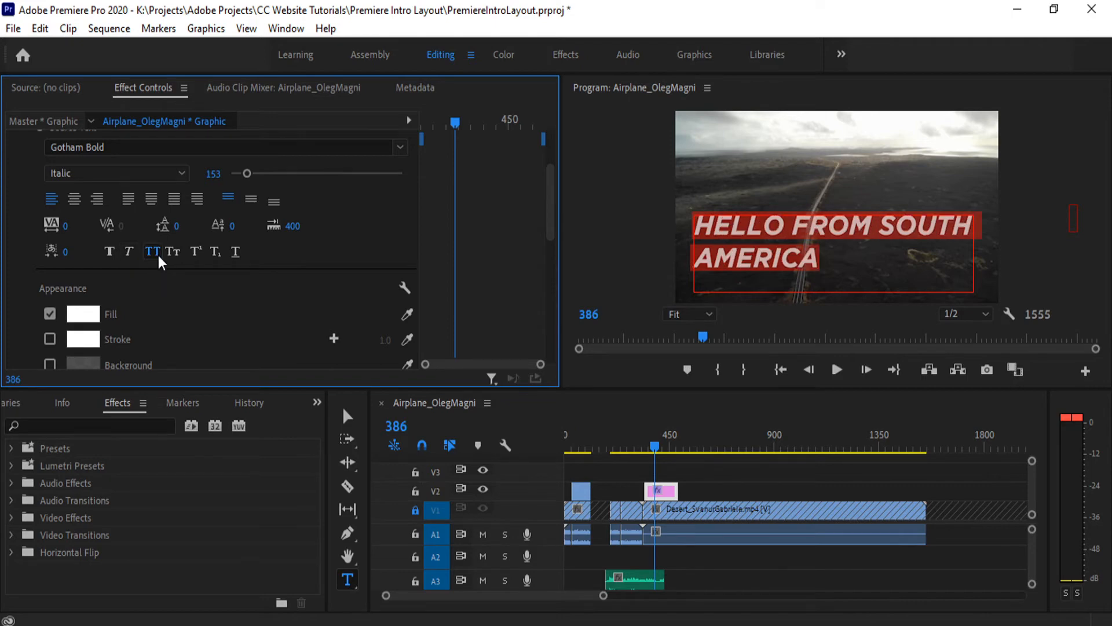
{"action": "left_click", "coordinate": [158, 255]}
{"action": "left_click", "coordinate": [168, 251]}
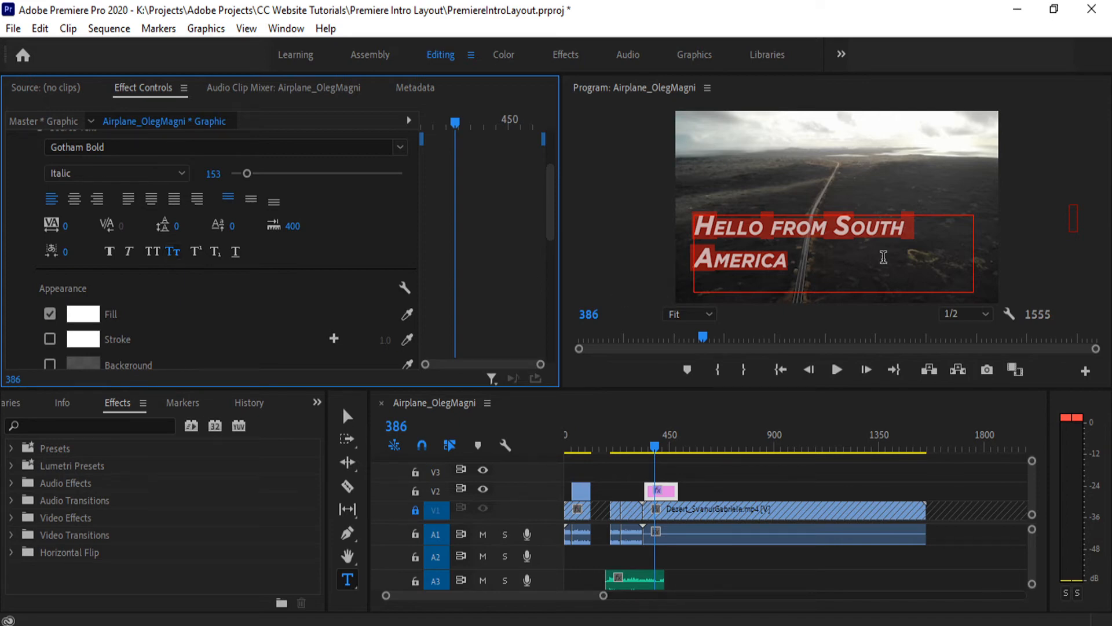
{"action": "left_click", "coordinate": [174, 251]}
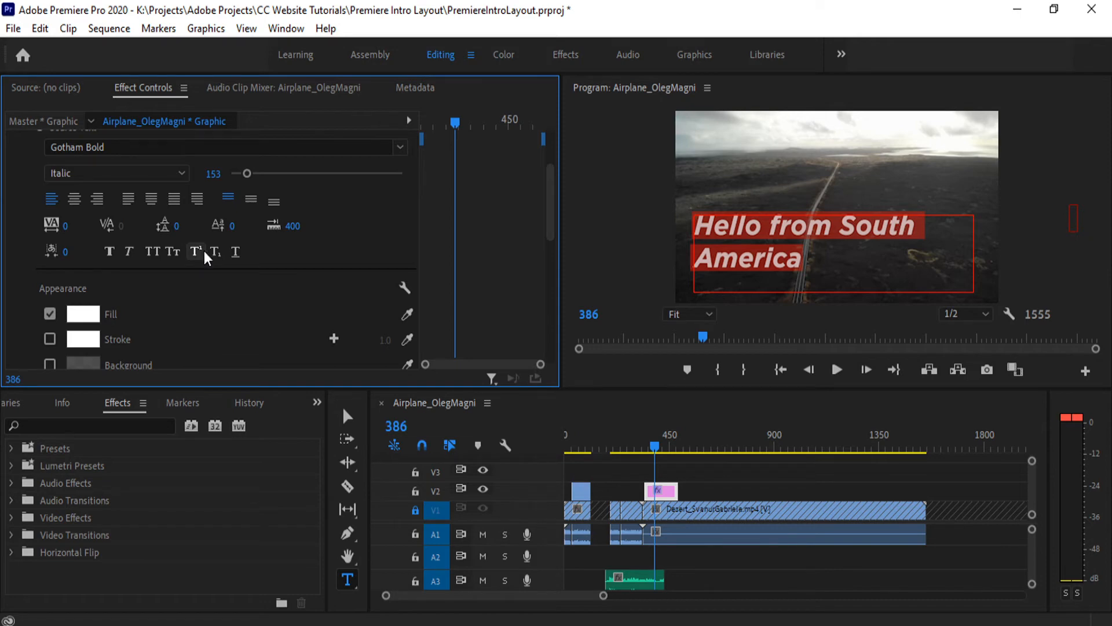
{"action": "left_click", "coordinate": [236, 255]}
{"action": "left_click", "coordinate": [236, 255]}
- Set the fill colour of the title text to teal, 49A39E
{"action": "scroll", "coordinate": [298, 318], "scroll_direction": "down", "scroll_amount": 3}
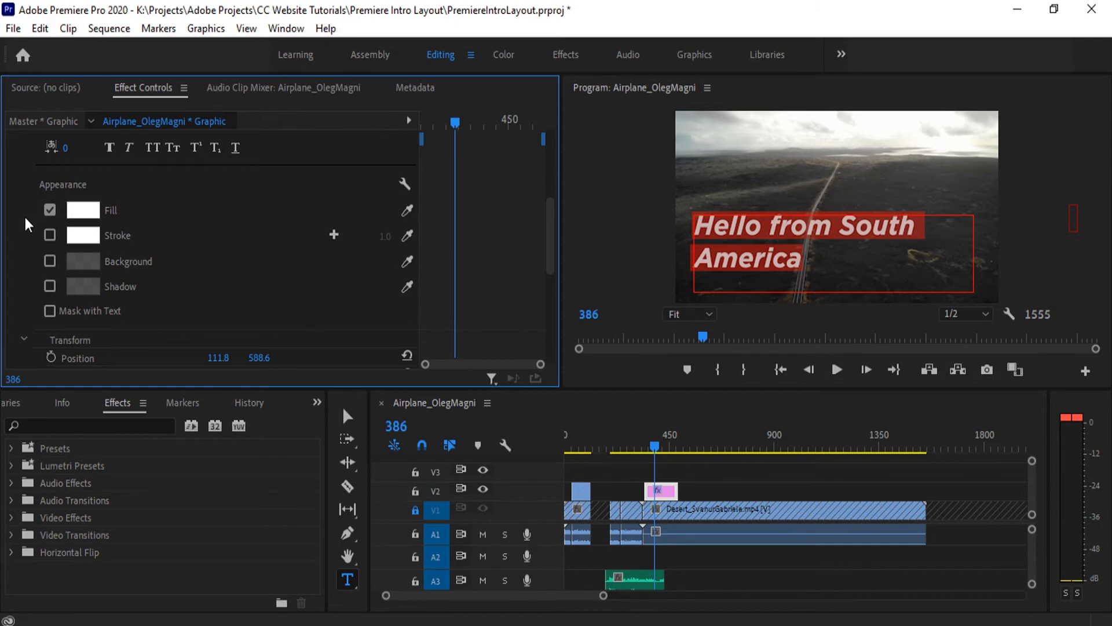
{"action": "left_click", "coordinate": [83, 214]}
{"action": "left_click", "coordinate": [587, 281]}
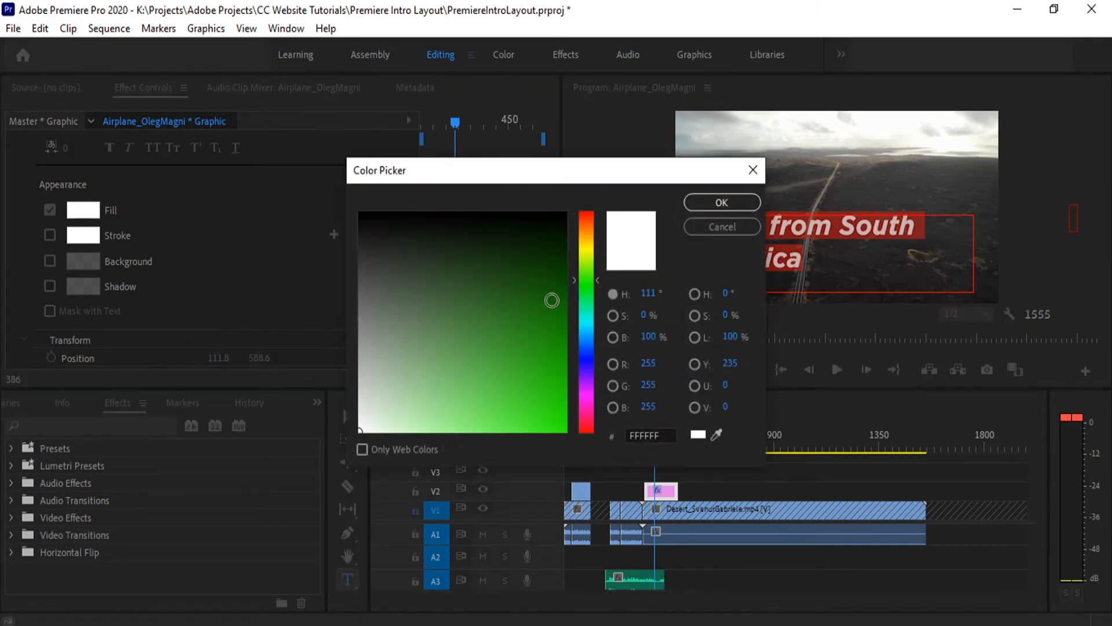
{"action": "left_click_drag", "start_coordinate": [551, 372], "coordinate": [577, 437]}
{"action": "mouse_move", "coordinate": [545, 319]}
{"action": "left_mouse_down"}
{"action": "mouse_move", "coordinate": [548, 259]}
{"action": "mouse_move", "coordinate": [492, 266]}
{"action": "mouse_move", "coordinate": [528, 323]}
{"action": "left_mouse_up"}
{"action": "left_click_drag", "start_coordinate": [589, 387], "coordinate": [586, 284]}
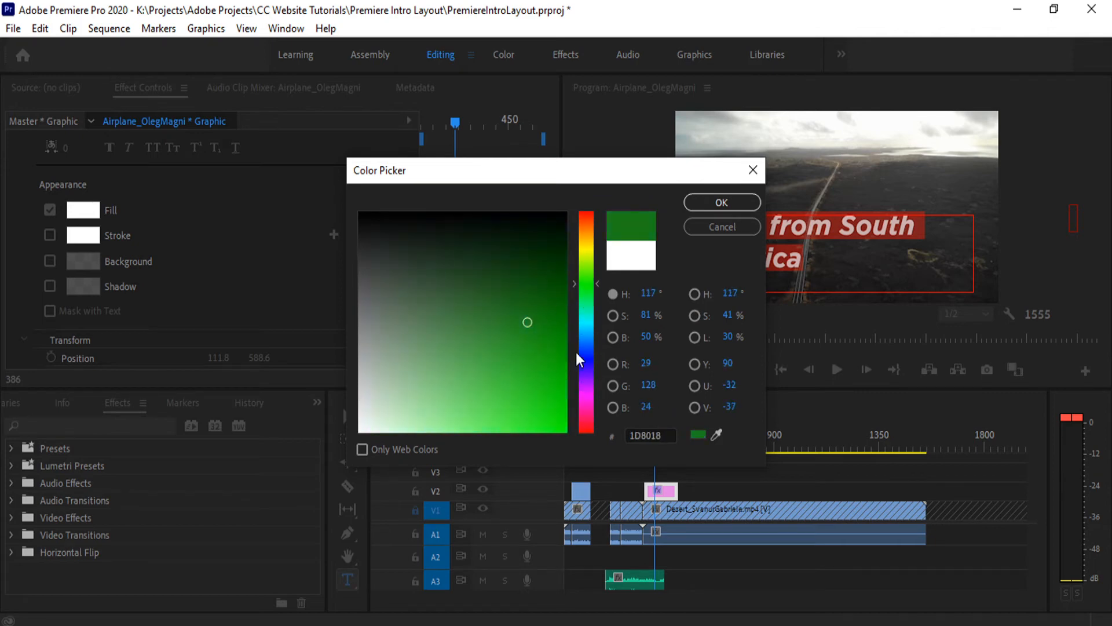
{"action": "mouse_move", "coordinate": [575, 353]}
{"action": "left_mouse_down"}
{"action": "mouse_move", "coordinate": [585, 315]}
{"action": "mouse_move", "coordinate": [488, 288]}
{"action": "mouse_move", "coordinate": [458, 316]}
{"action": "mouse_move", "coordinate": [476, 349]}
{"action": "mouse_move", "coordinate": [460, 365]}
{"action": "mouse_move", "coordinate": [474, 352]}
{"action": "left_mouse_up"}
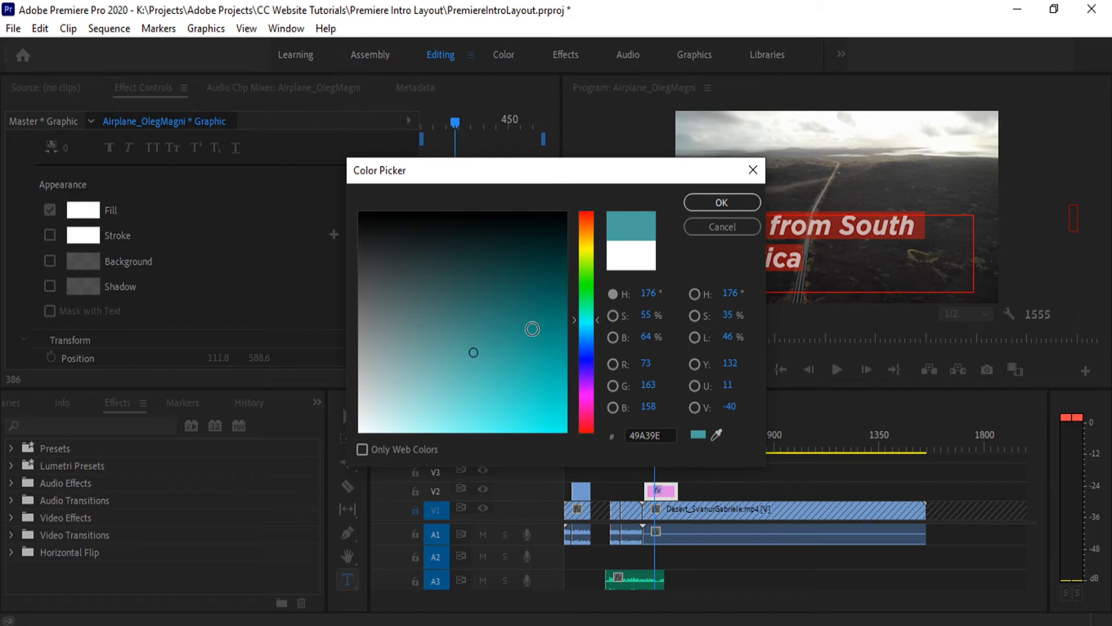
{"action": "left_click", "coordinate": [712, 209]}
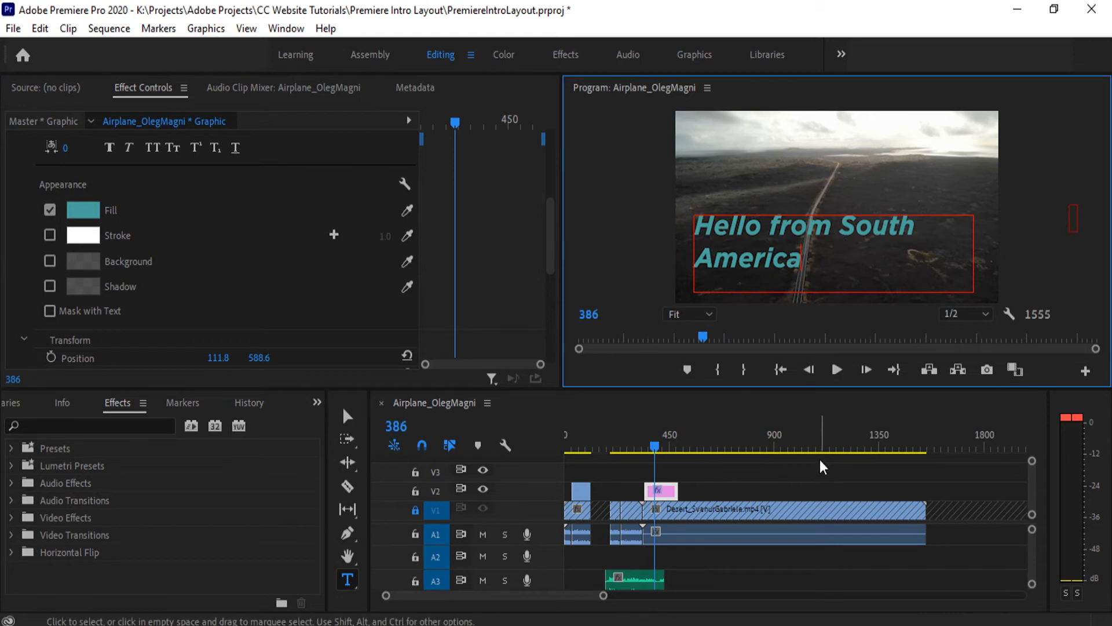
- Enable the stroke on all of the "Hello from South America" text
{"action": "double_click", "coordinate": [801, 262]}
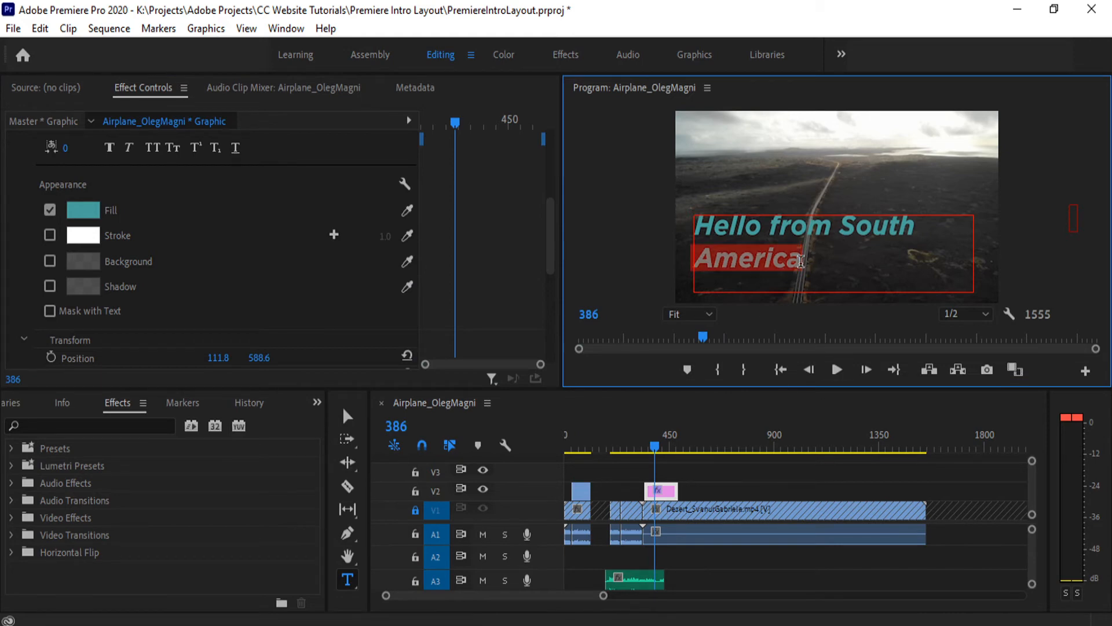
{"action": "left_click", "coordinate": [802, 262]}
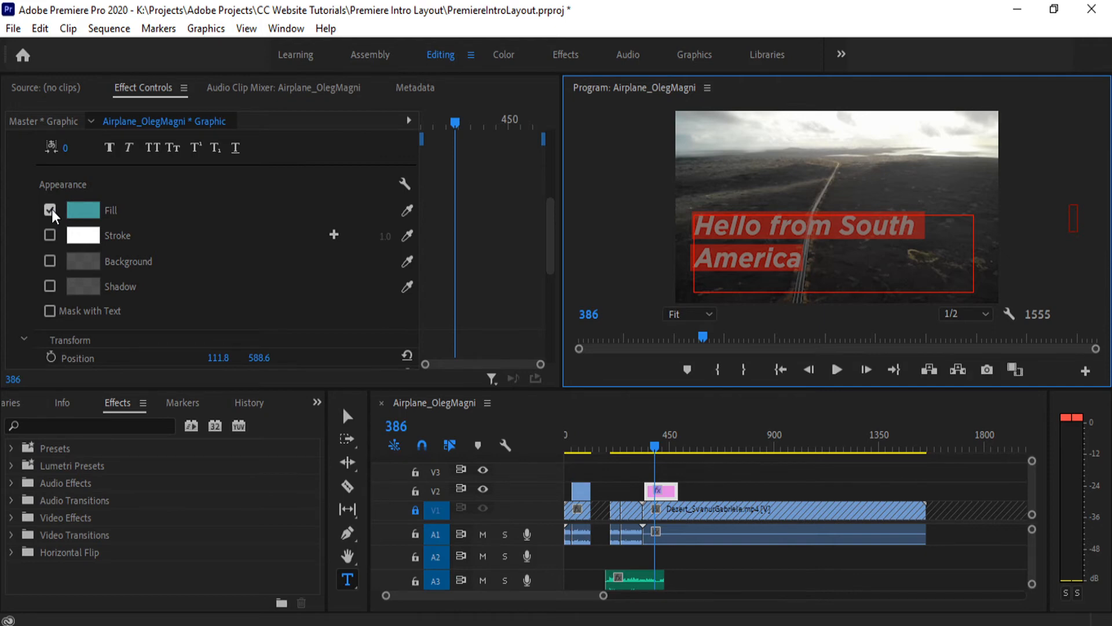
{"action": "left_click", "coordinate": [50, 234]}
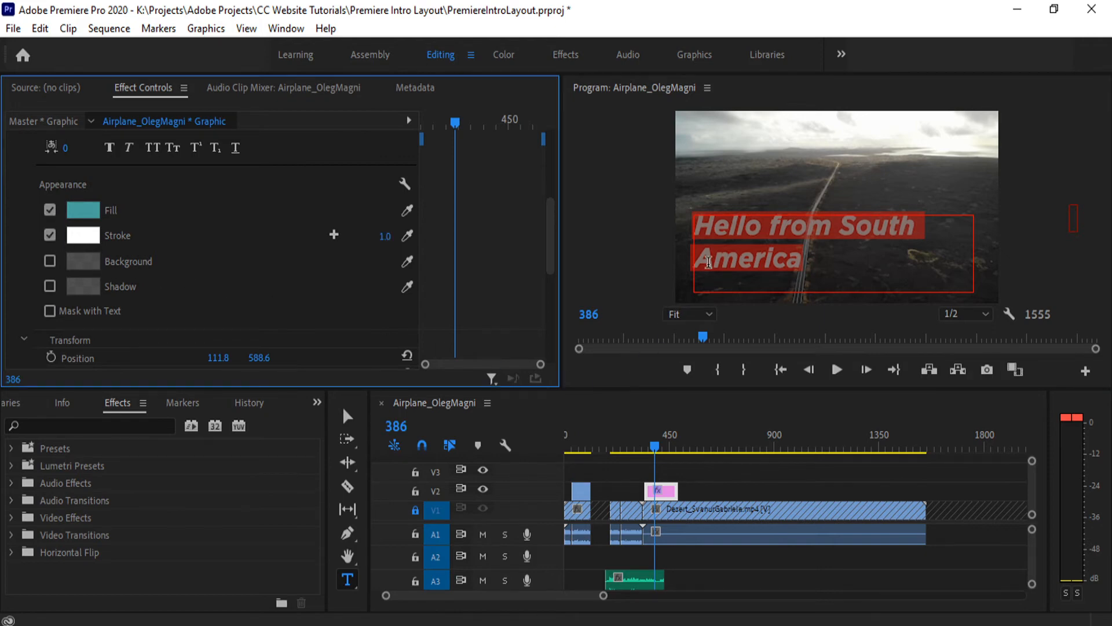
{"action": "left_click", "coordinate": [839, 254]}
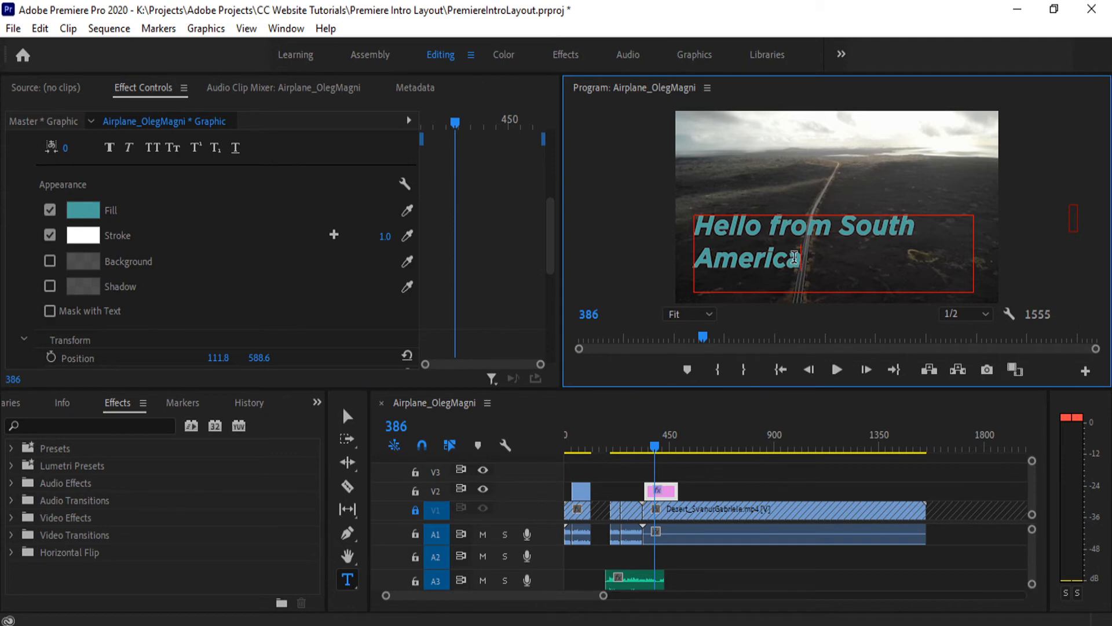
- Set the title's stroke width to 4.0 and confirm white (FFFFFF) as the stroke colour
{"action": "triple_click", "coordinate": [810, 259]}
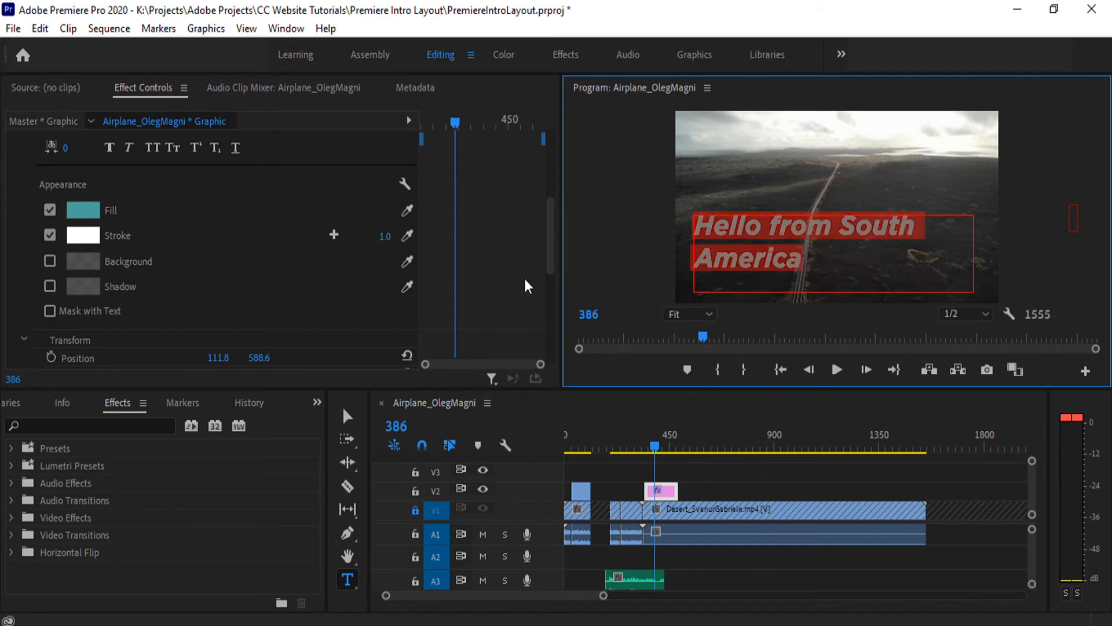
{"action": "left_click_drag", "start_coordinate": [384, 237], "coordinate": [389, 237]}
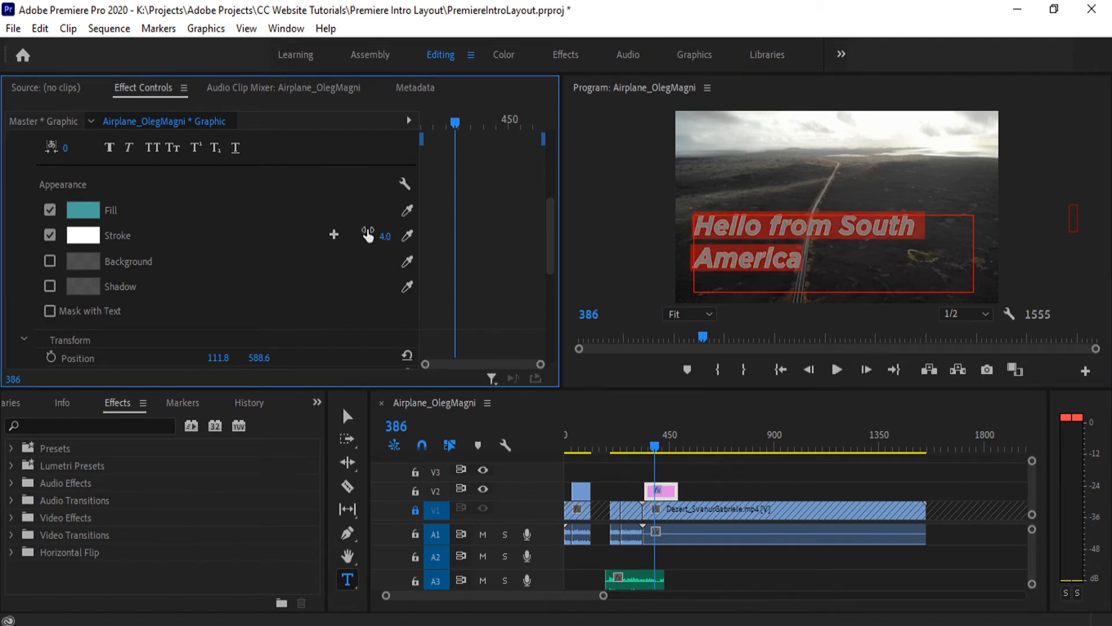
{"action": "left_click", "coordinate": [813, 269]}
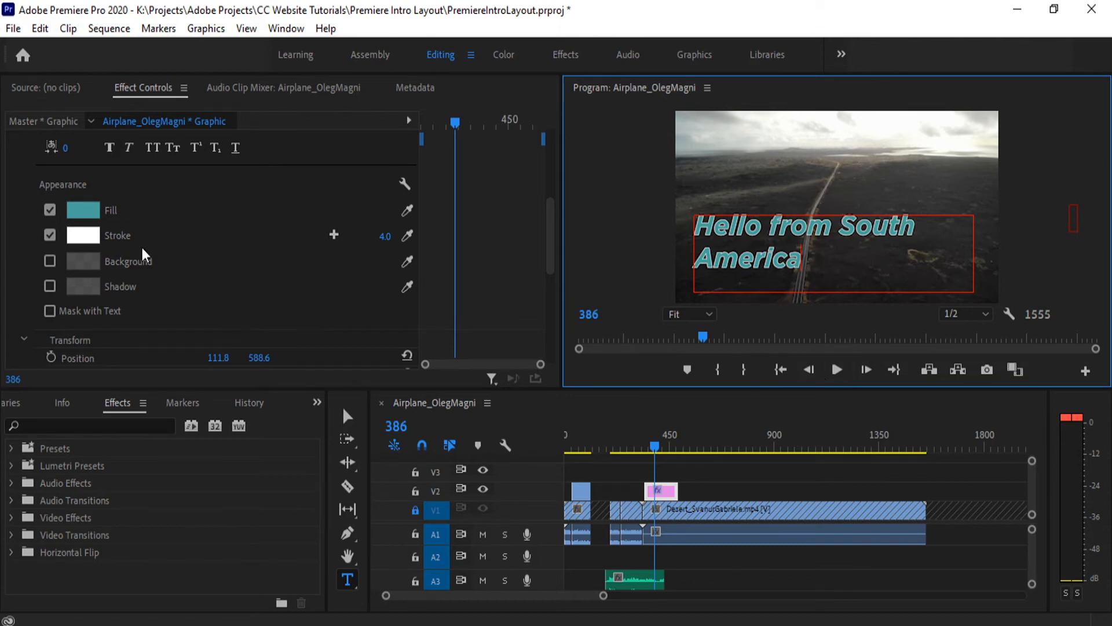
{"action": "left_click", "coordinate": [82, 235]}
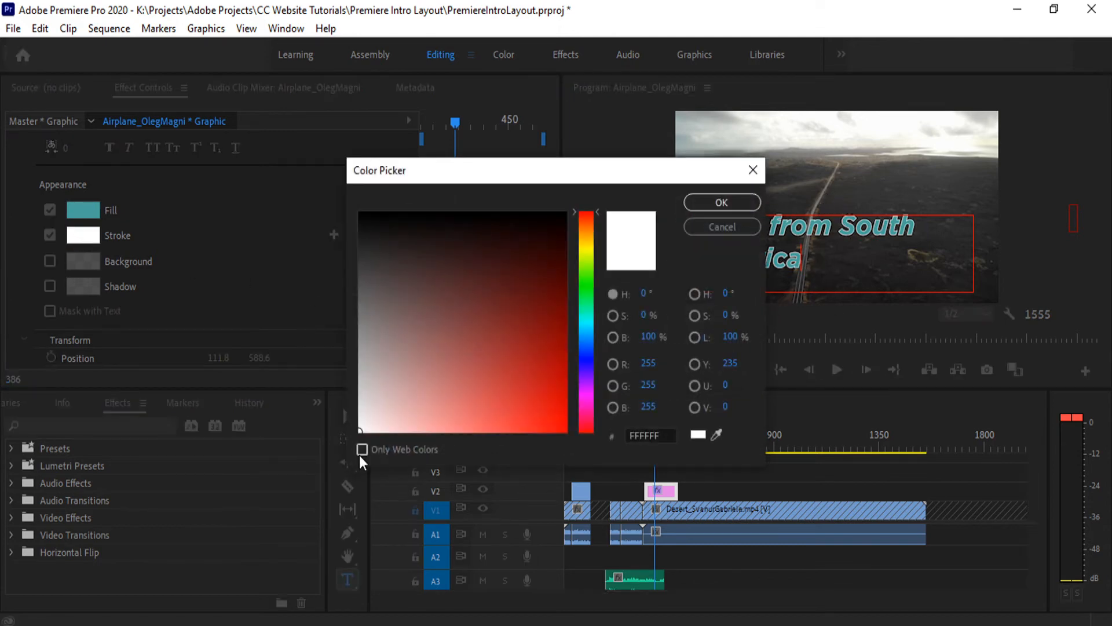
{"action": "left_click", "coordinate": [722, 203]}
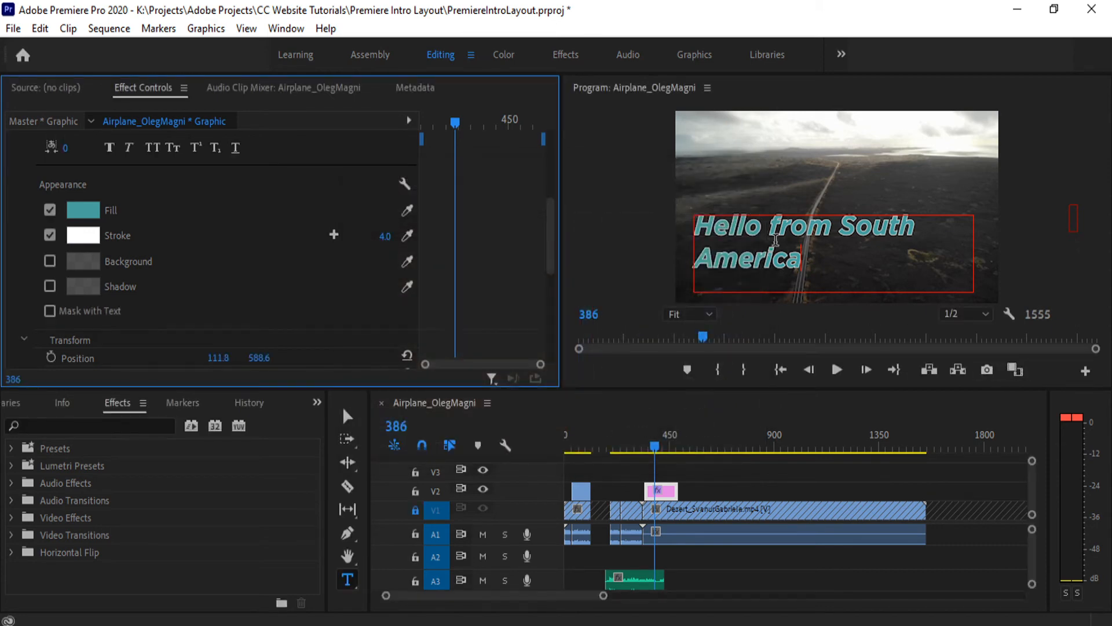
- Enable a background behind the "Hello from South America" text at 100% opacity and colour it black (000000)
{"action": "left_click", "coordinate": [816, 257]}
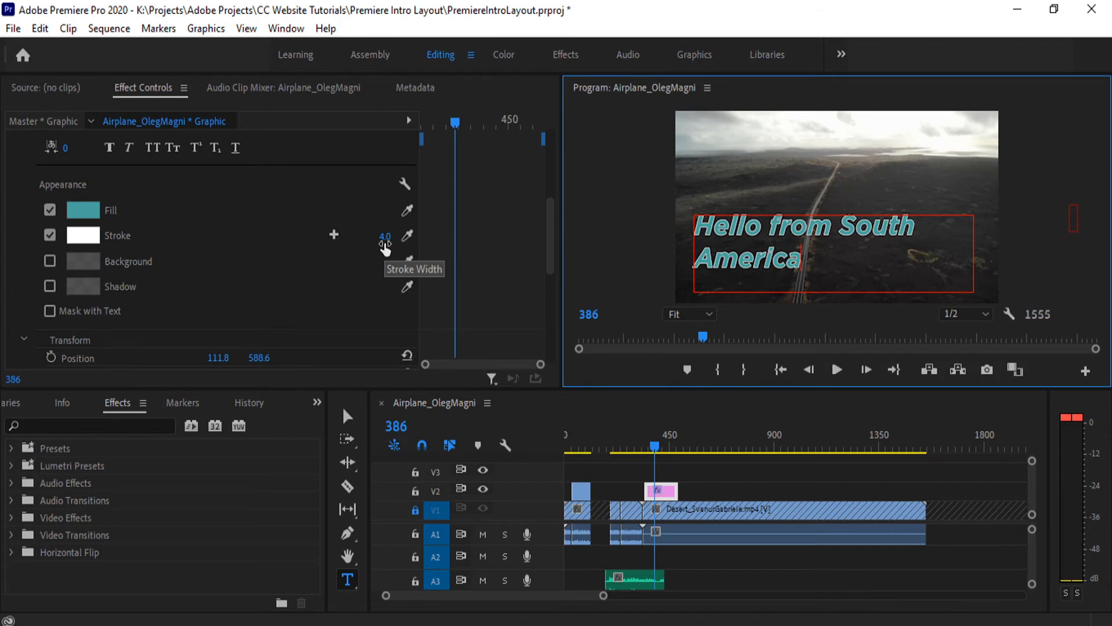
{"action": "left_click", "coordinate": [50, 261]}
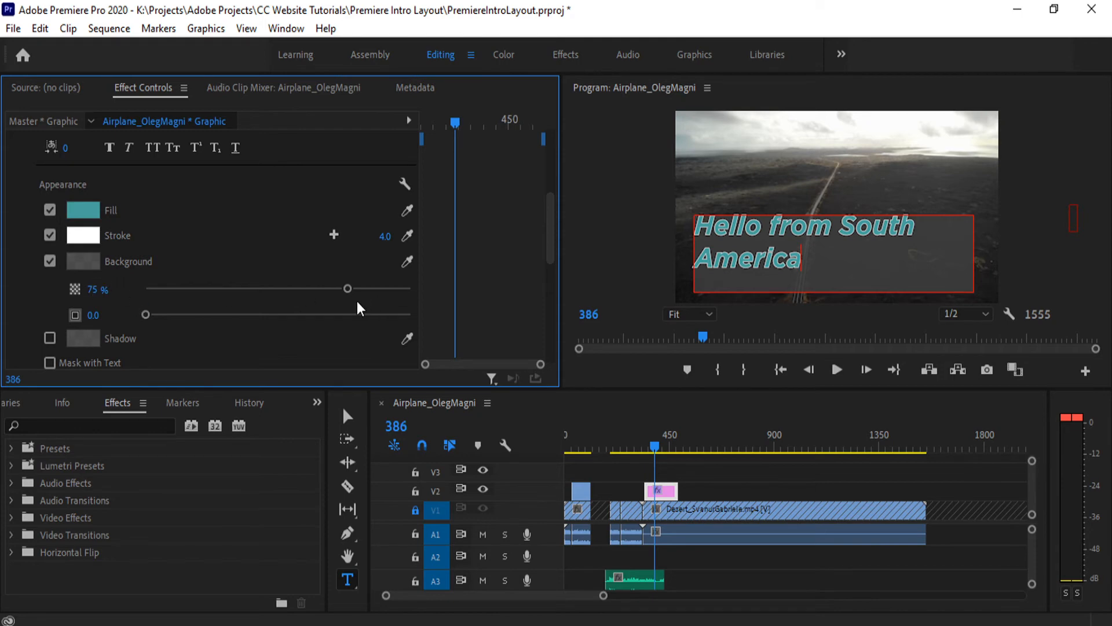
{"action": "left_click_drag", "start_coordinate": [348, 288], "coordinate": [570, 288]}
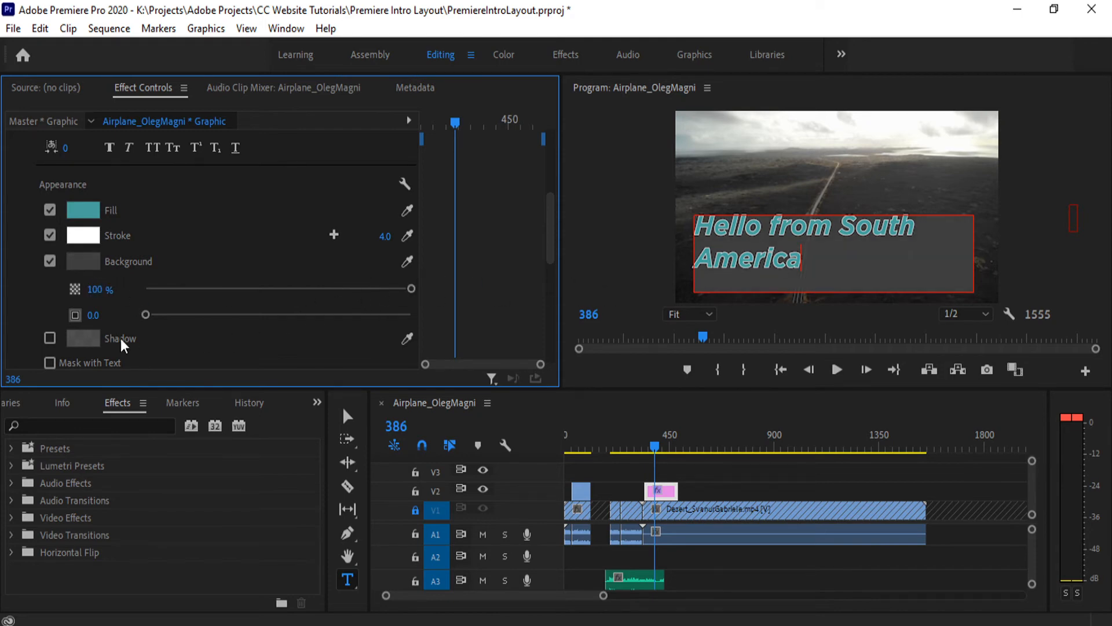
{"action": "left_click", "coordinate": [84, 261]}
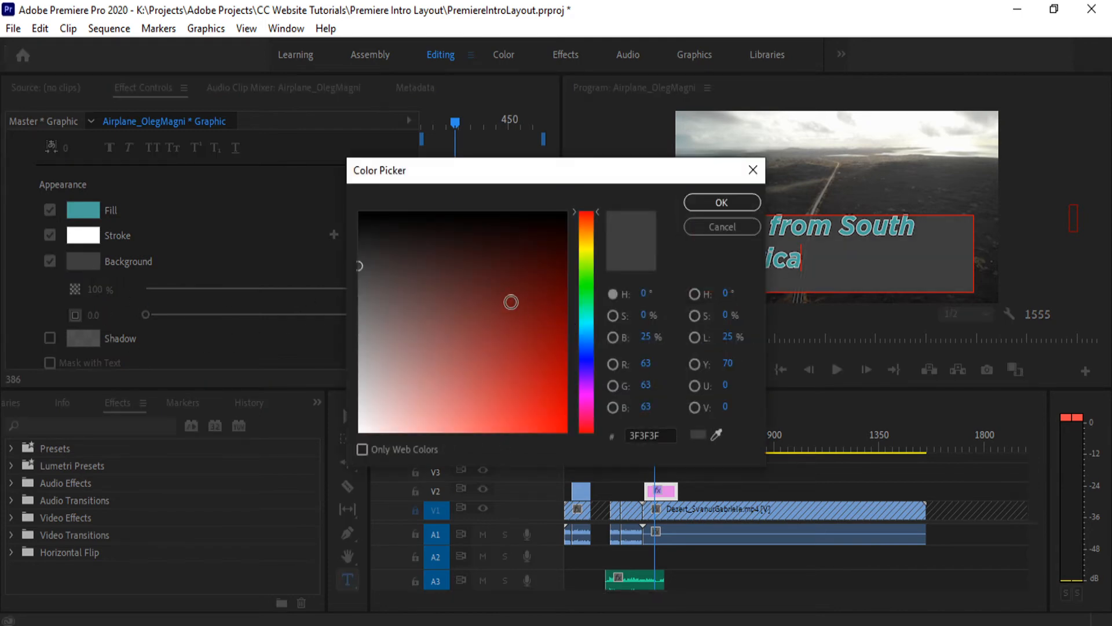
{"action": "mouse_move", "coordinate": [538, 331]}
{"action": "left_mouse_down"}
{"action": "mouse_move", "coordinate": [550, 393]}
{"action": "mouse_move", "coordinate": [355, 423]}
{"action": "mouse_move", "coordinate": [364, 461]}
{"action": "left_mouse_up"}
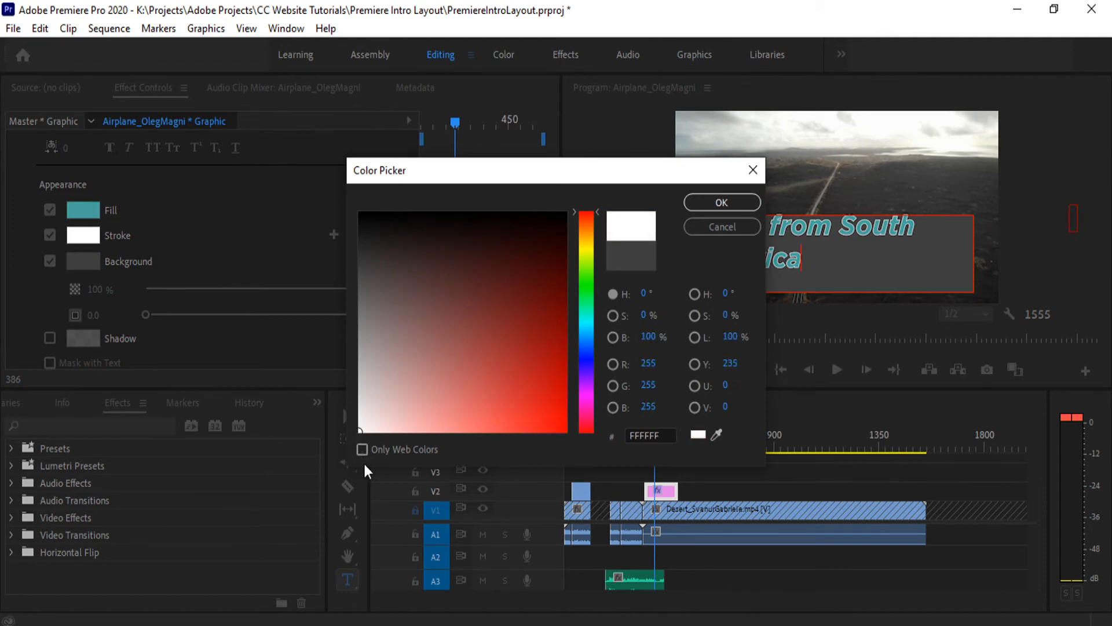
{"action": "mouse_move", "coordinate": [519, 334]}
{"action": "left_mouse_down"}
{"action": "mouse_move", "coordinate": [521, 290]}
{"action": "mouse_move", "coordinate": [628, 157]}
{"action": "left_mouse_up"}
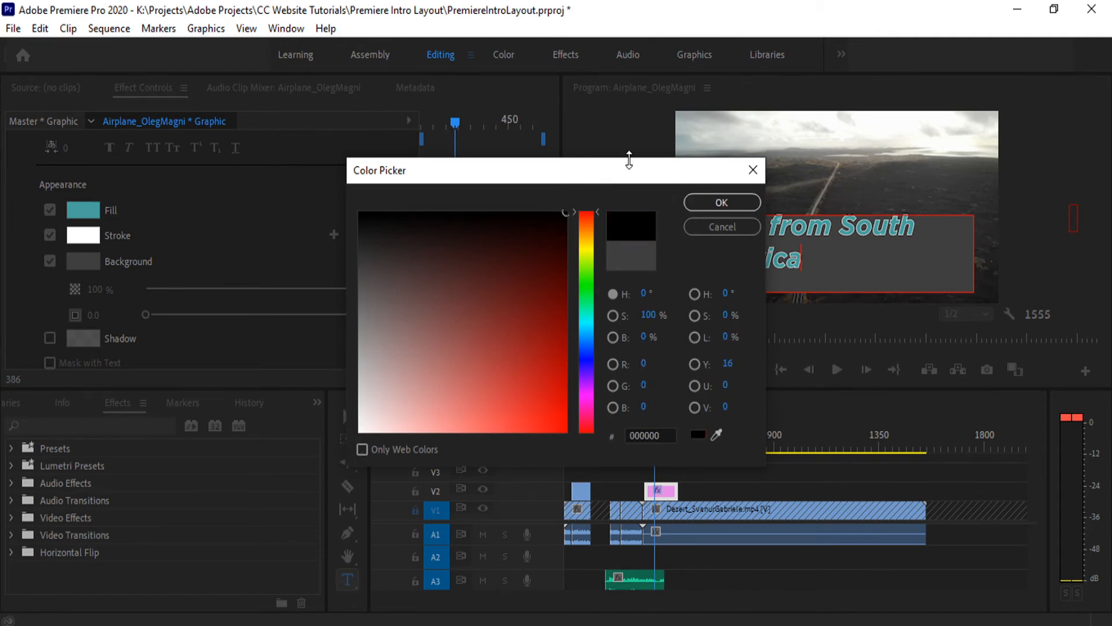
{"action": "left_click", "coordinate": [715, 201]}
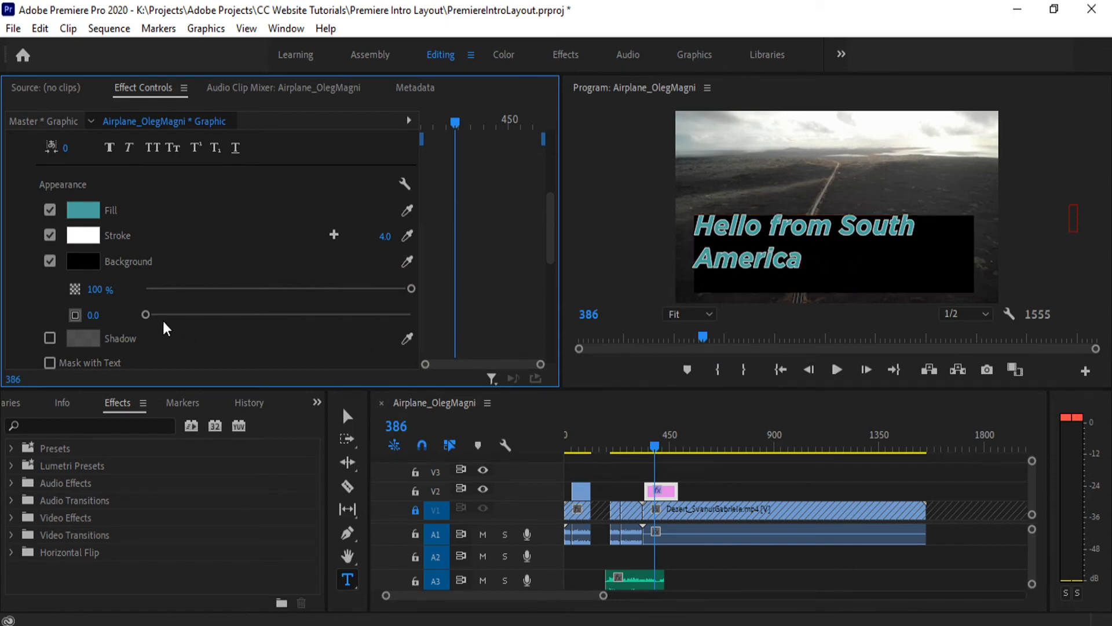
- Centre the title text both horizontally and vertically within its text box
{"action": "scroll", "coordinate": [292, 292], "scroll_direction": "up", "scroll_amount": 3}
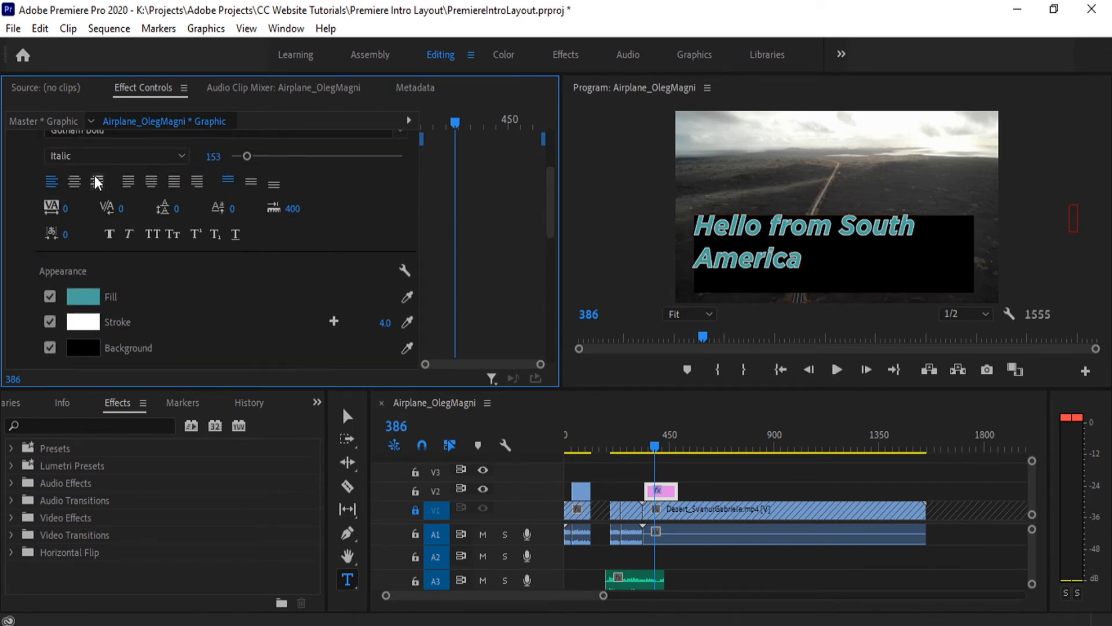
{"action": "double_click", "coordinate": [812, 255]}
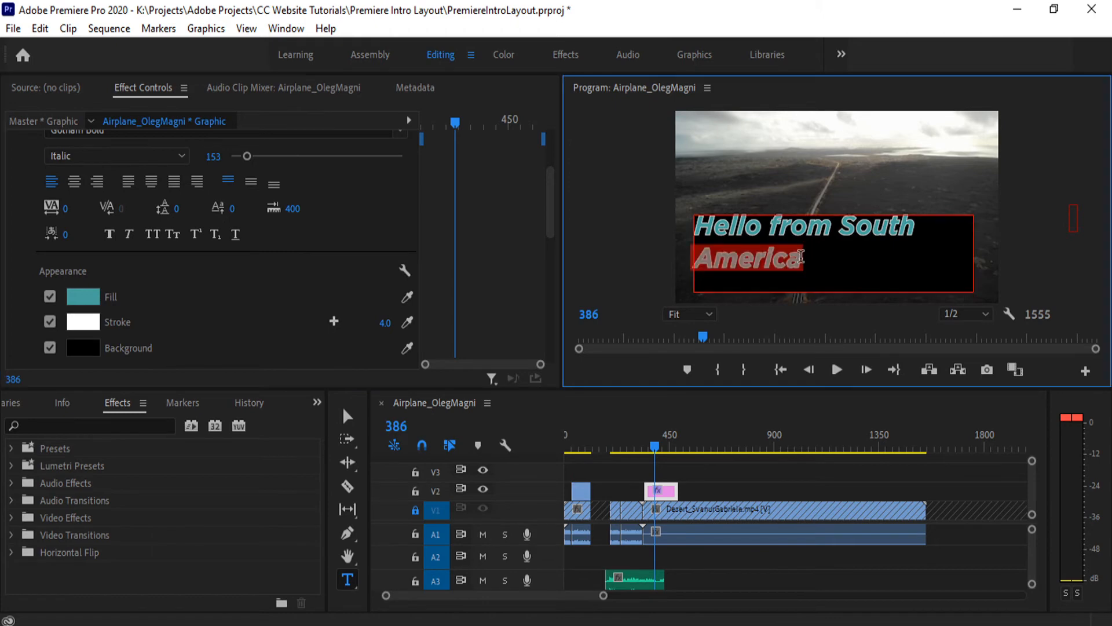
{"action": "left_click", "coordinate": [74, 181]}
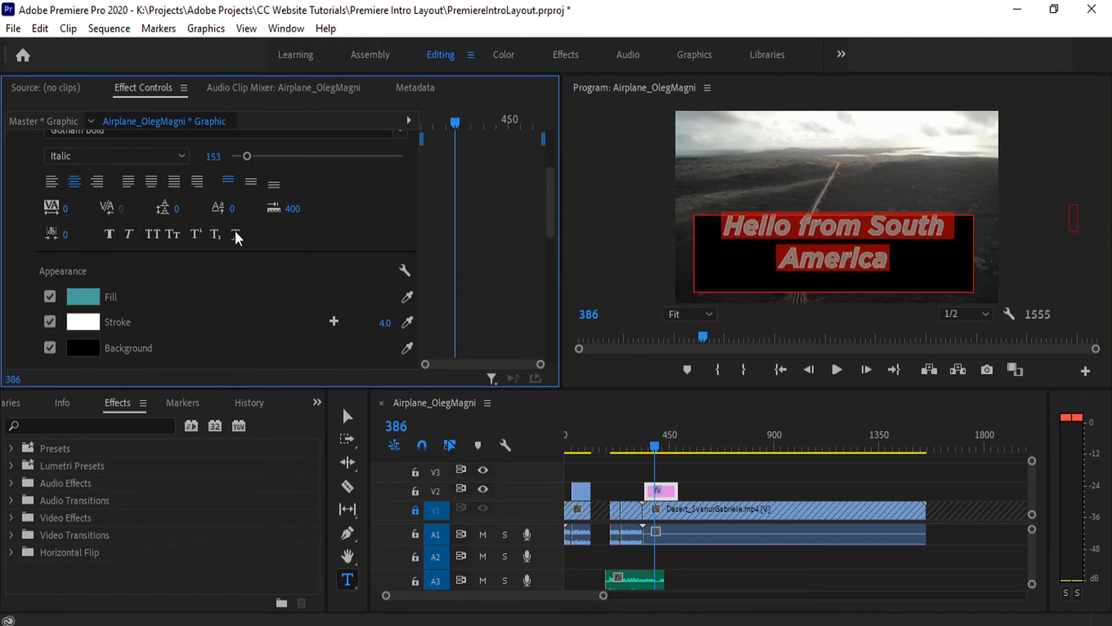
{"action": "left_click", "coordinate": [250, 183]}
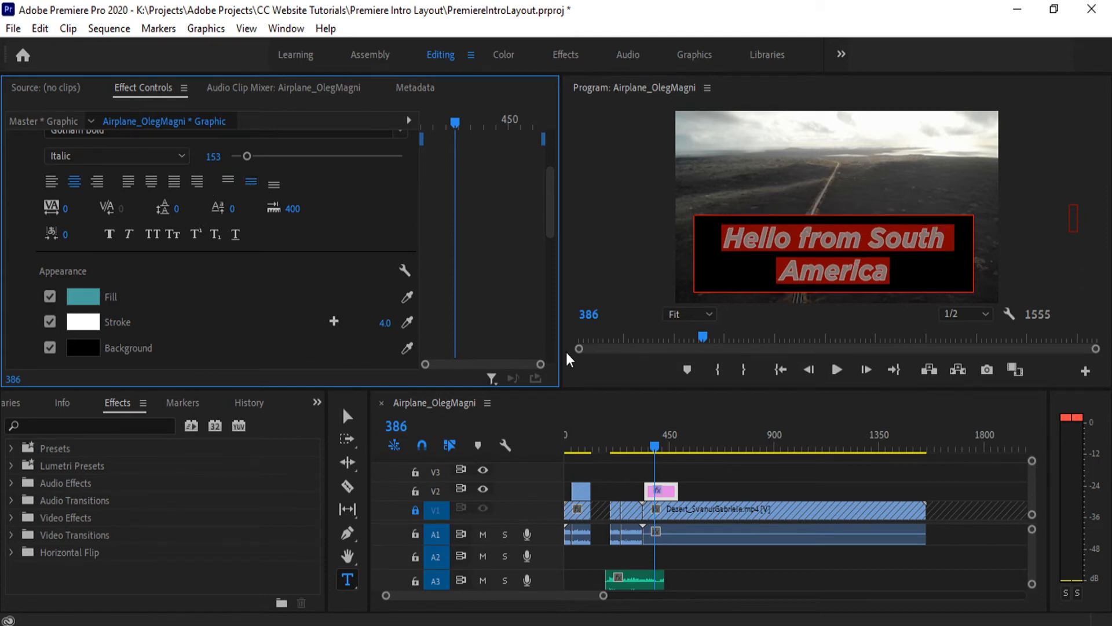
{"action": "left_click", "coordinate": [887, 277]}
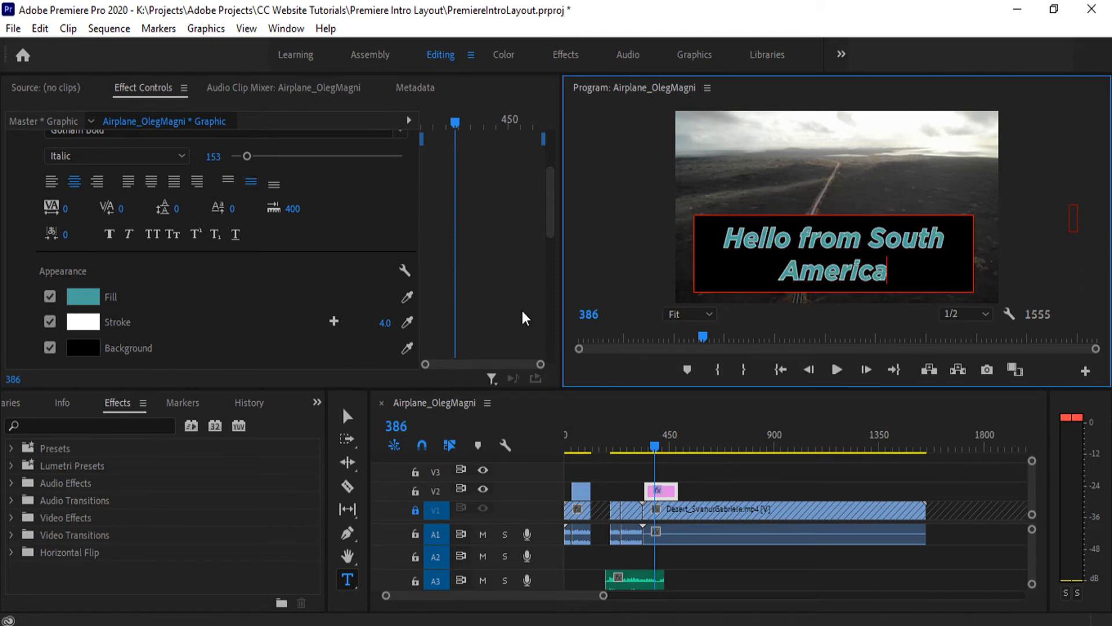
- Try enlarging the title background's size to 100.0, returning it to 0.0
{"action": "scroll", "coordinate": [289, 290], "scroll_direction": "down", "scroll_amount": 4}
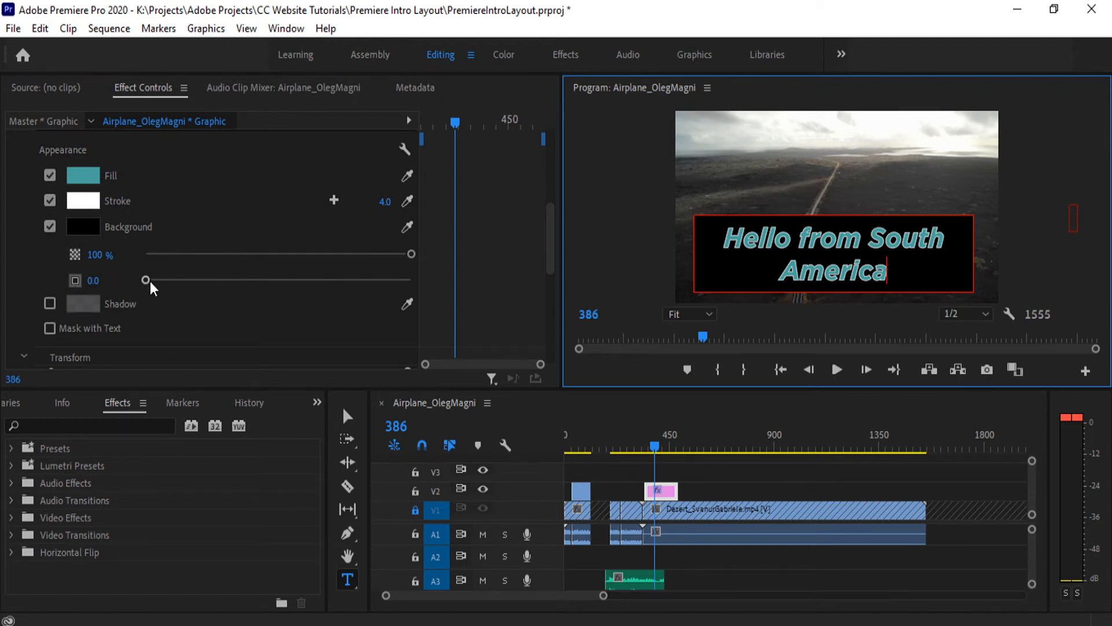
{"action": "left_click_drag", "start_coordinate": [148, 280], "coordinate": [443, 284]}
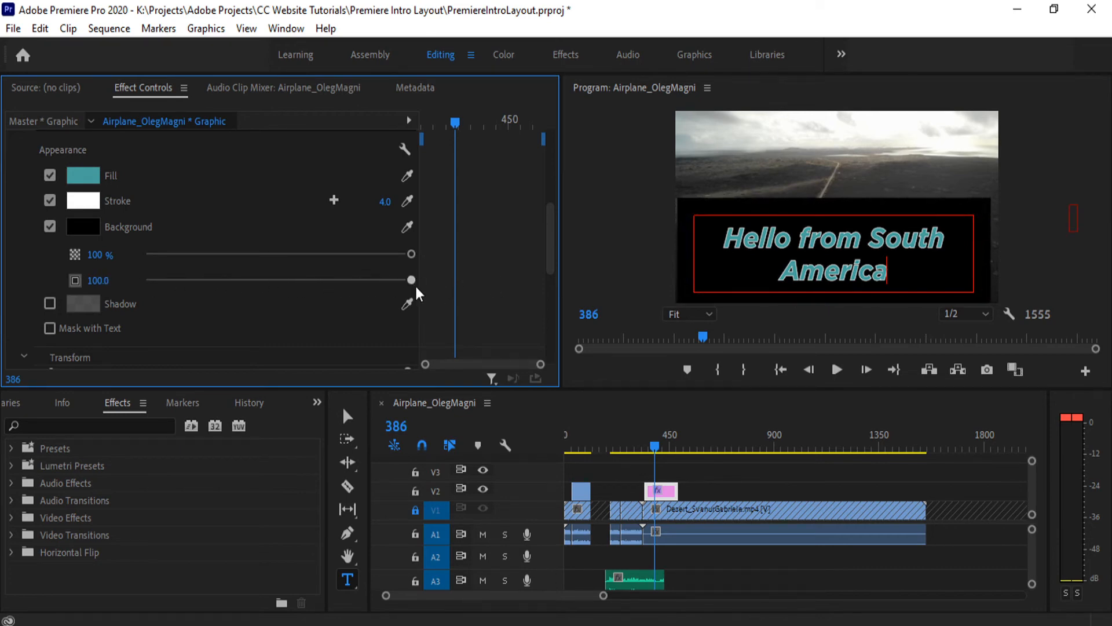
{"action": "left_click_drag", "start_coordinate": [411, 281], "coordinate": [78, 286]}
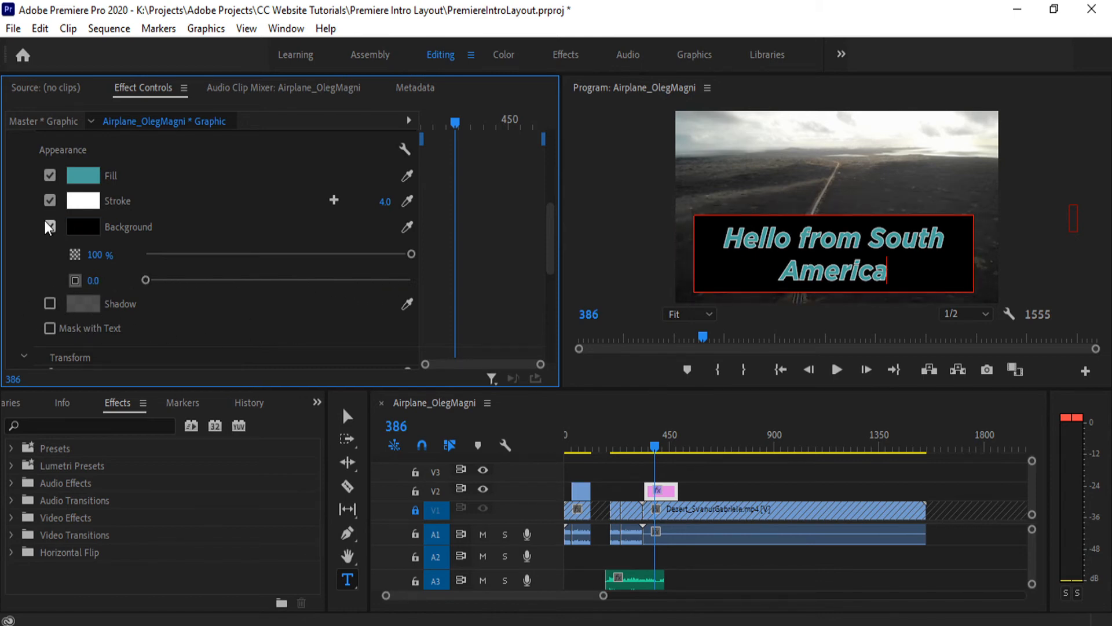
- Change the title's background colour to white
{"action": "left_click", "coordinate": [84, 231]}
{"action": "left_click_drag", "start_coordinate": [445, 301], "coordinate": [316, 490]}
{"action": "left_click", "coordinate": [723, 202]}
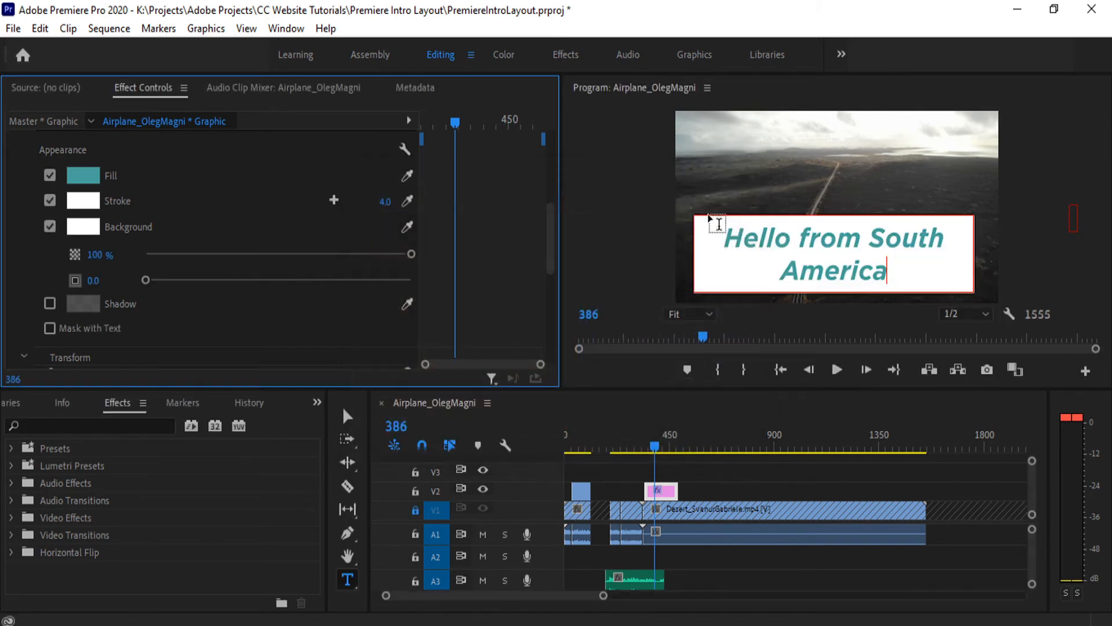
- Enable the title's shadow and resize the panels to give the shadow settings and program preview more room
{"action": "left_click", "coordinate": [50, 303]}
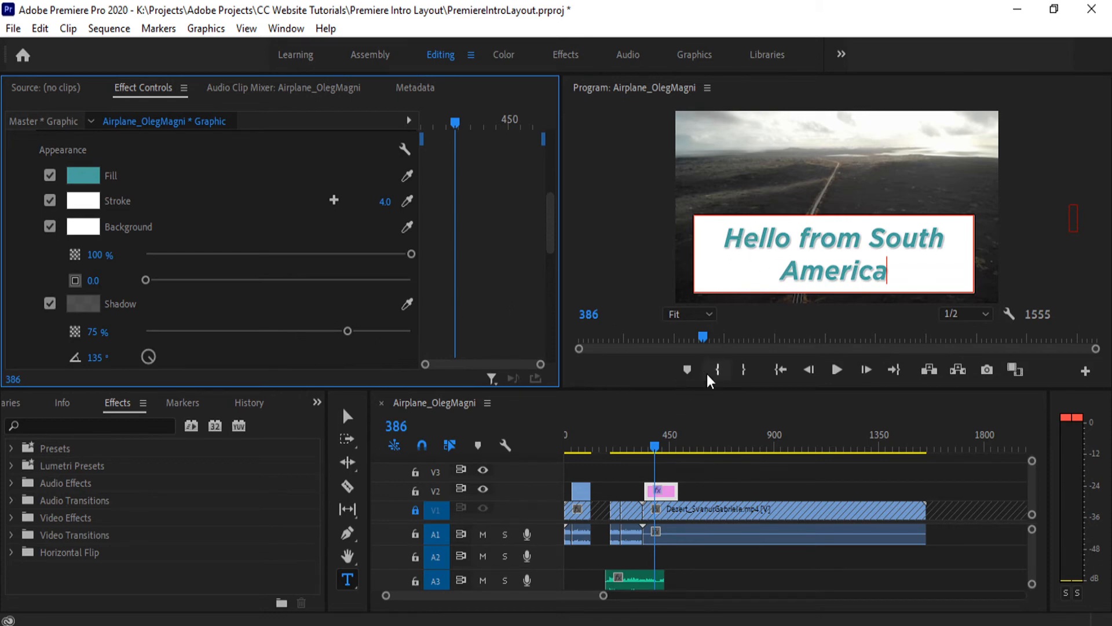
{"action": "left_click_drag", "start_coordinate": [561, 328], "coordinate": [419, 328]}
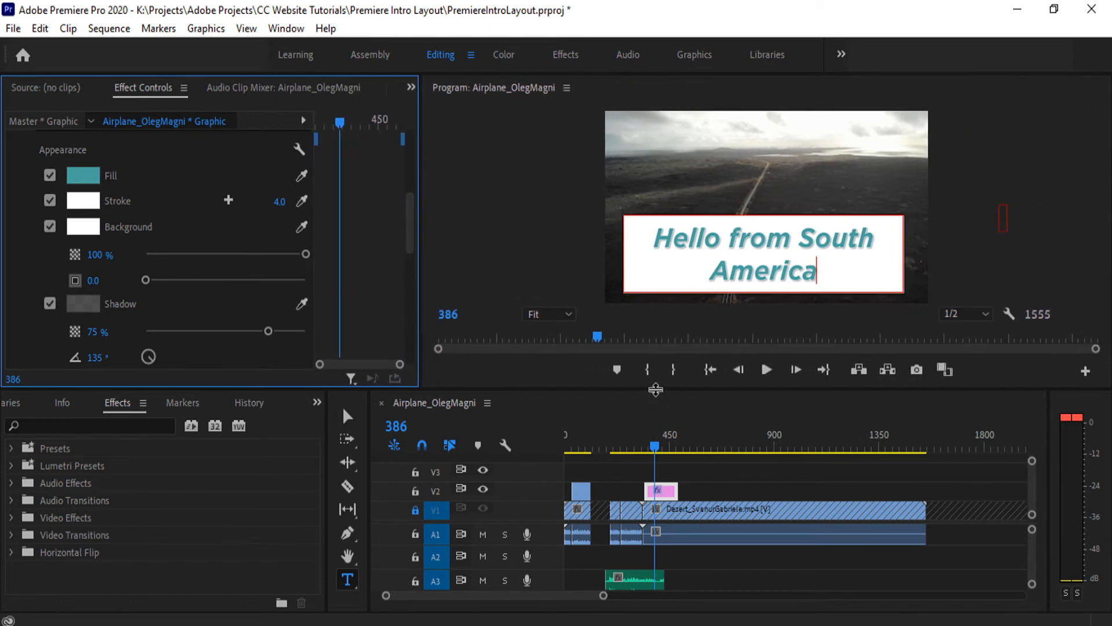
{"action": "left_click_drag", "start_coordinate": [653, 393], "coordinate": [642, 503]}
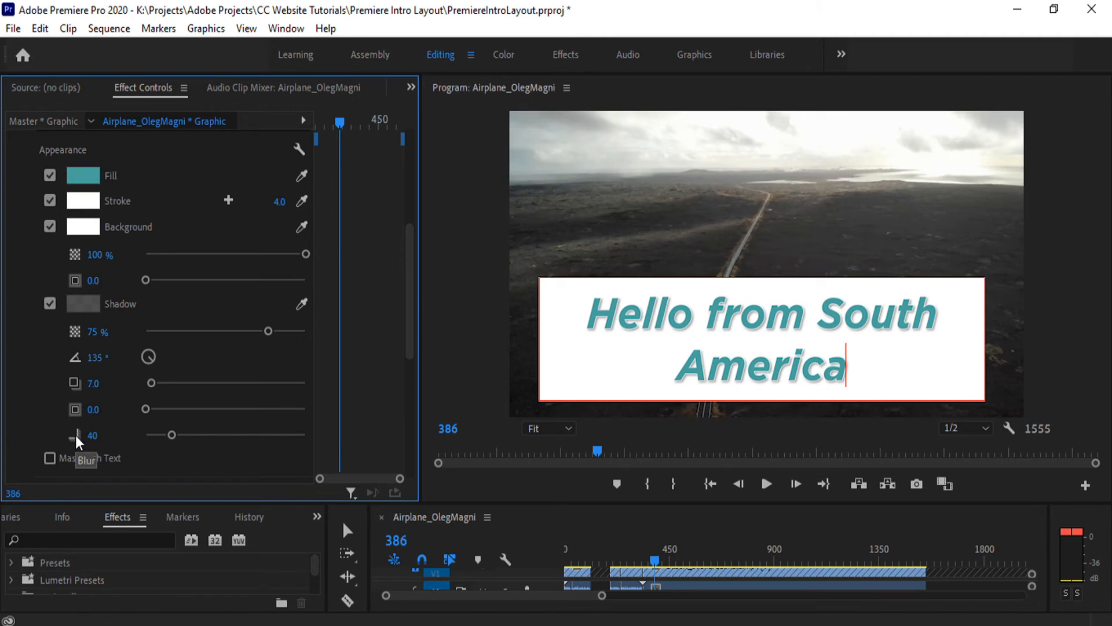
- Set the shadow blur to 0, try a blur of 250, and undo that last change
{"action": "left_click_drag", "start_coordinate": [145, 408], "coordinate": [118, 430]}
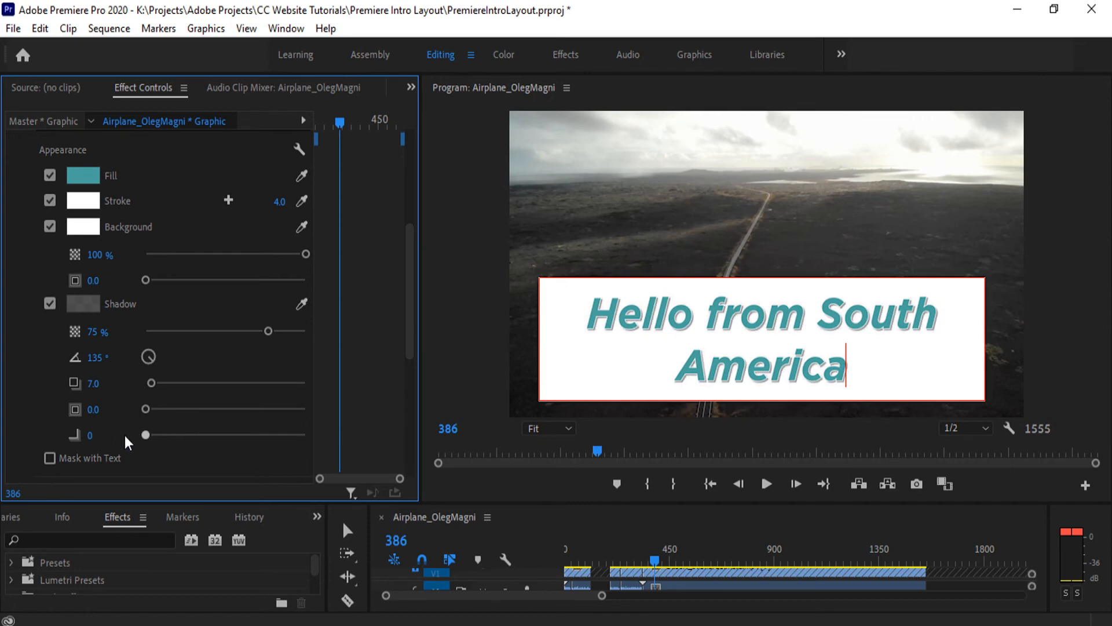
{"action": "left_click_drag", "start_coordinate": [145, 435], "coordinate": [535, 441]}
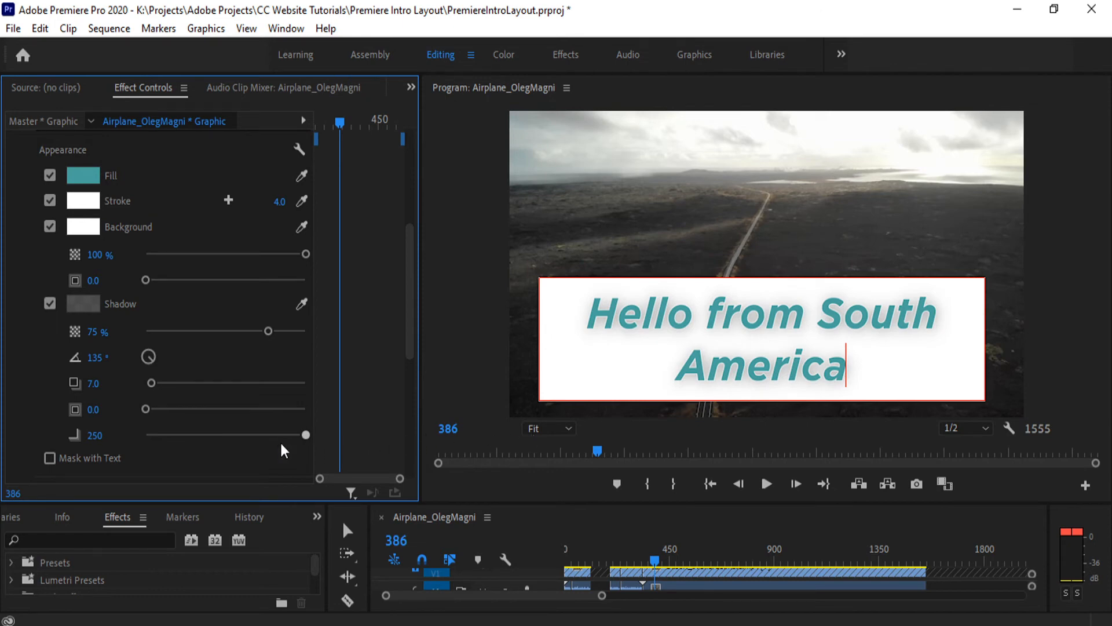
{"action": "key", "text": "ctrl+z"}
- Set the title shadow's distance to 19.4, its blur to 32 and its opacity to 95%
{"action": "left_click_drag", "start_coordinate": [152, 383], "coordinate": [163, 356]}
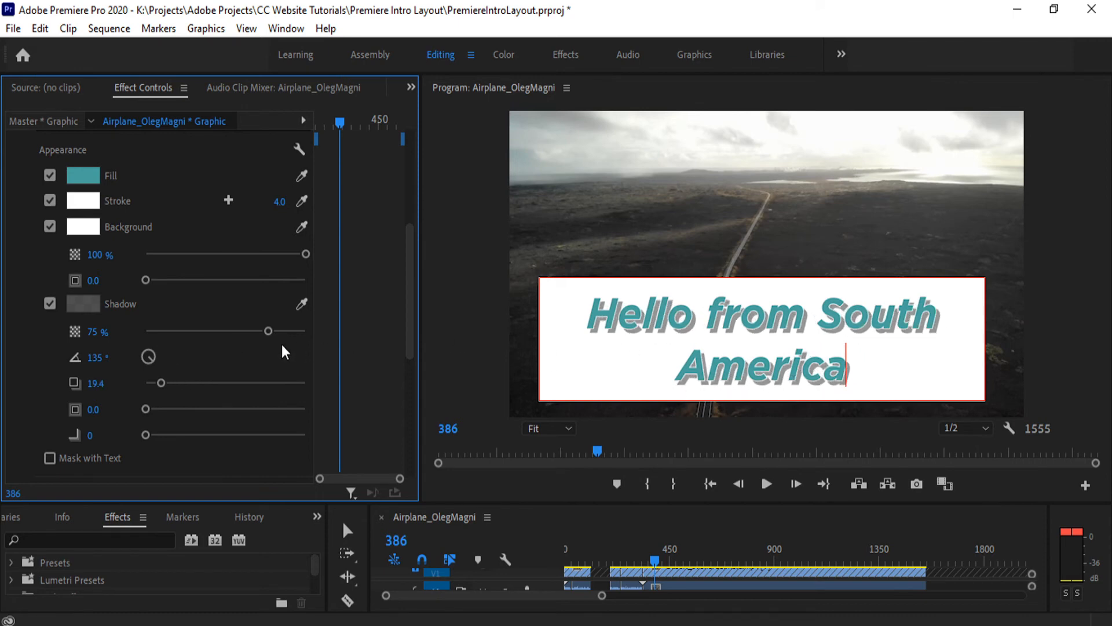
{"action": "left_click_drag", "start_coordinate": [149, 438], "coordinate": [163, 435]}
{"action": "left_click_drag", "start_coordinate": [268, 332], "coordinate": [398, 348]}
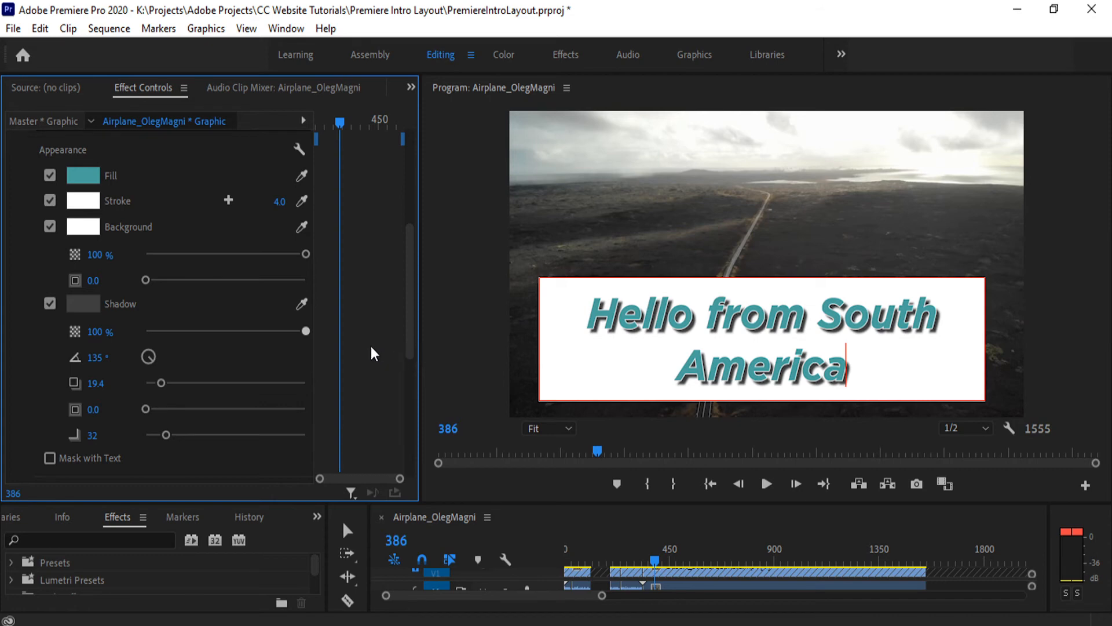
{"action": "left_click", "coordinate": [300, 342]}
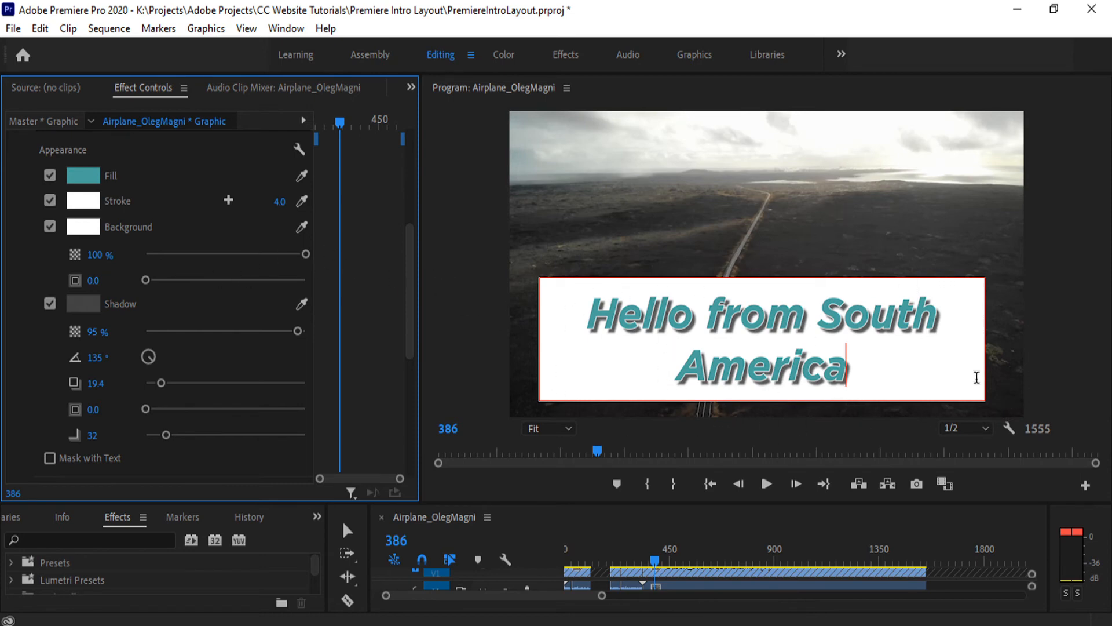
- Try a horizontal position of 137.8 and a scale of 159 on the title, resetting both parameters to their defaults
{"action": "scroll", "coordinate": [185, 342], "scroll_direction": "down", "scroll_amount": 5}
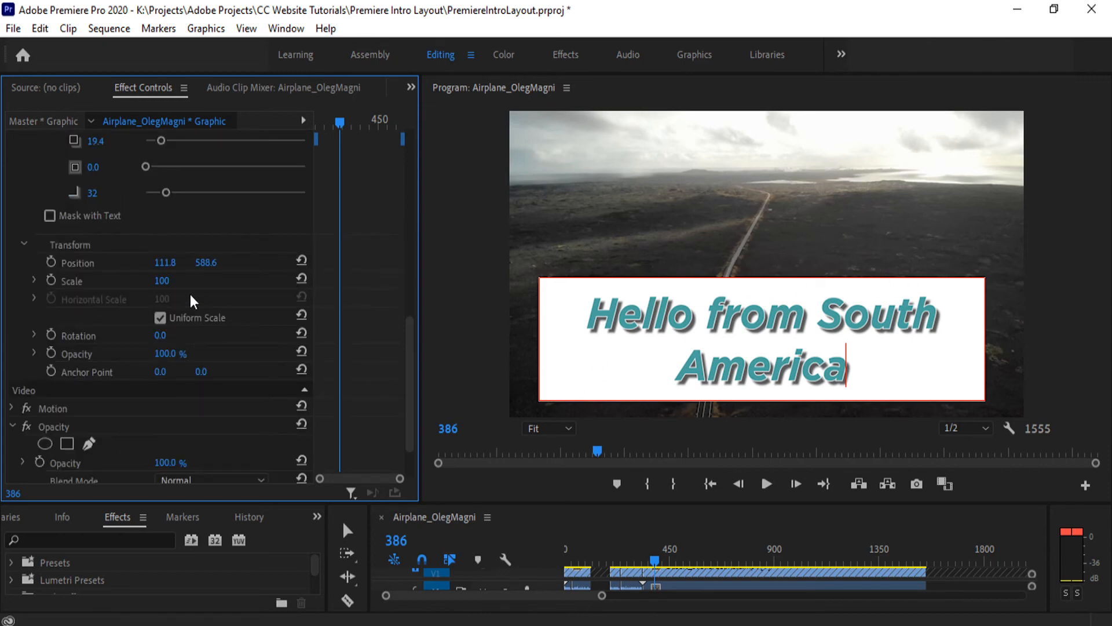
{"action": "left_click_drag", "start_coordinate": [164, 263], "coordinate": [228, 284]}
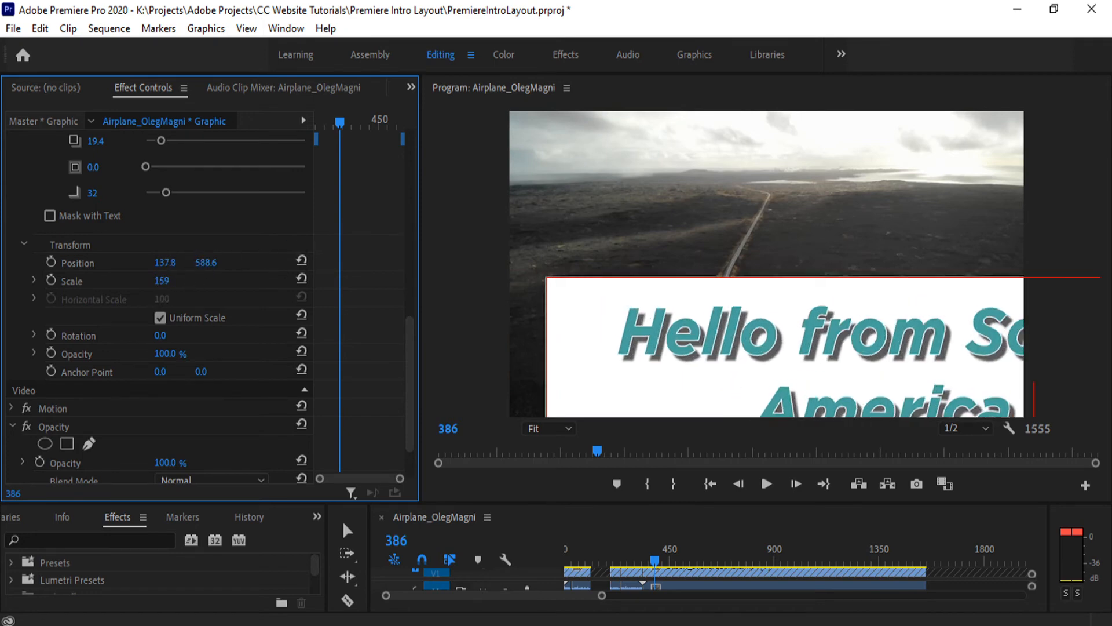
{"action": "left_click", "coordinate": [302, 279]}
{"action": "left_click", "coordinate": [301, 260]}
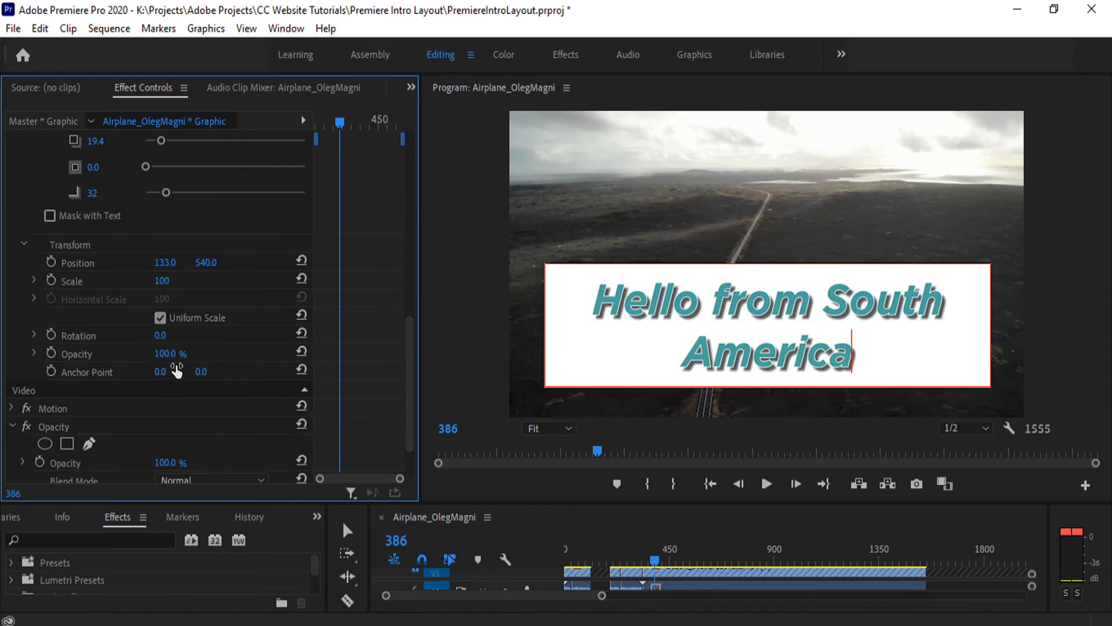
- Add a Position keyframe to the title at frame 386, move to frame 451, and turn the animation off, deleting the keyframe
{"action": "scroll", "coordinate": [12, 245], "scroll_direction": "up", "scroll_amount": 10}
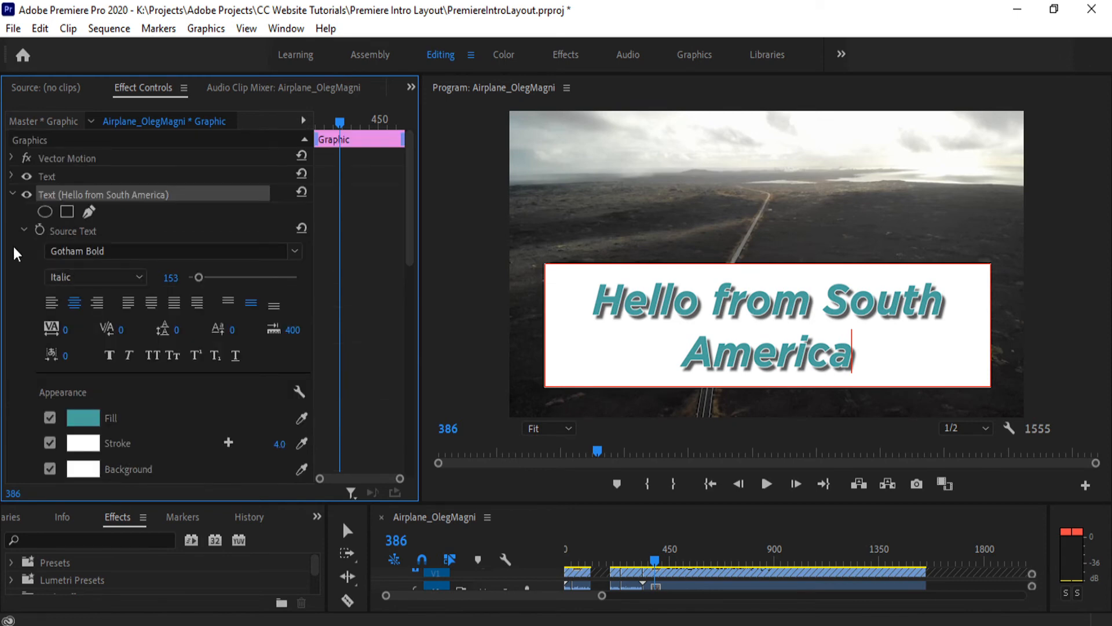
{"action": "scroll", "coordinate": [21, 270], "scroll_direction": "down", "scroll_amount": 5}
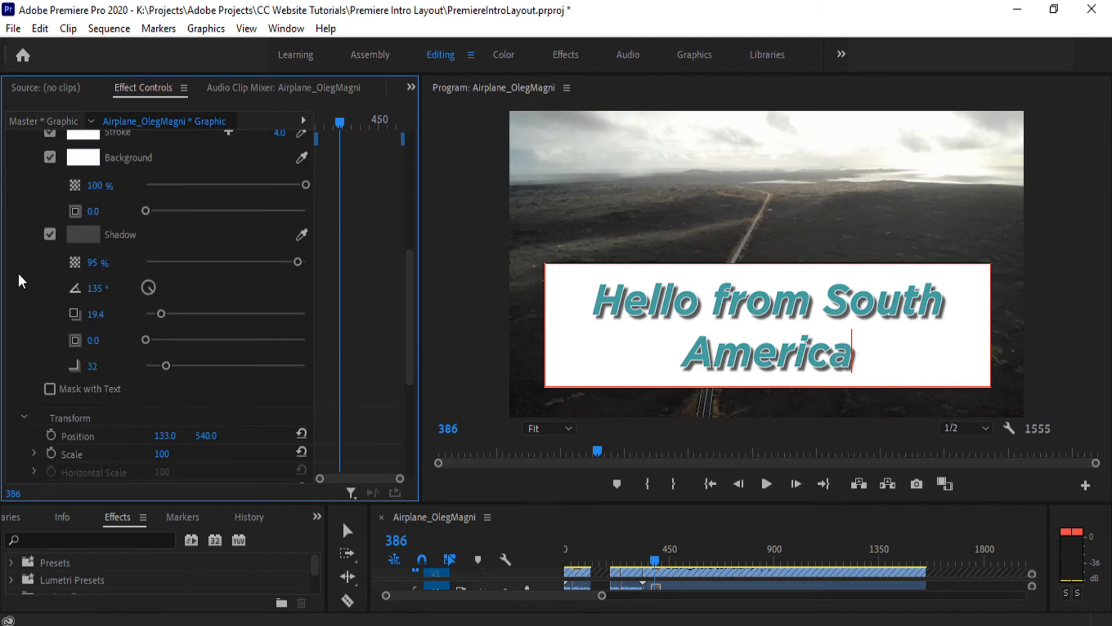
{"action": "scroll", "coordinate": [22, 281], "scroll_direction": "down", "scroll_amount": 3}
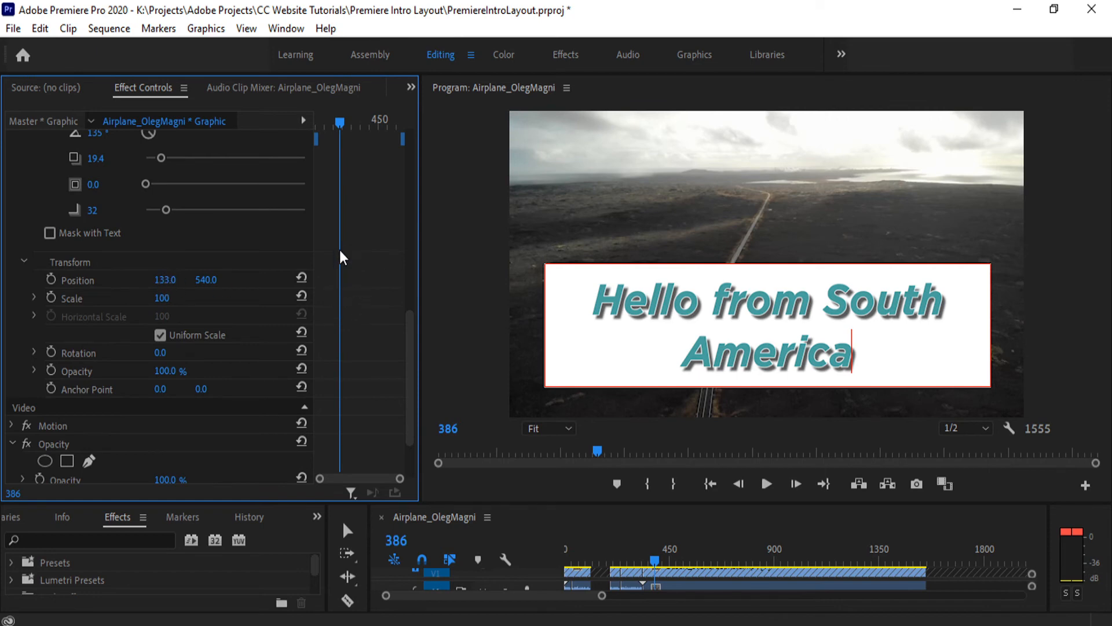
{"action": "left_click", "coordinate": [51, 279]}
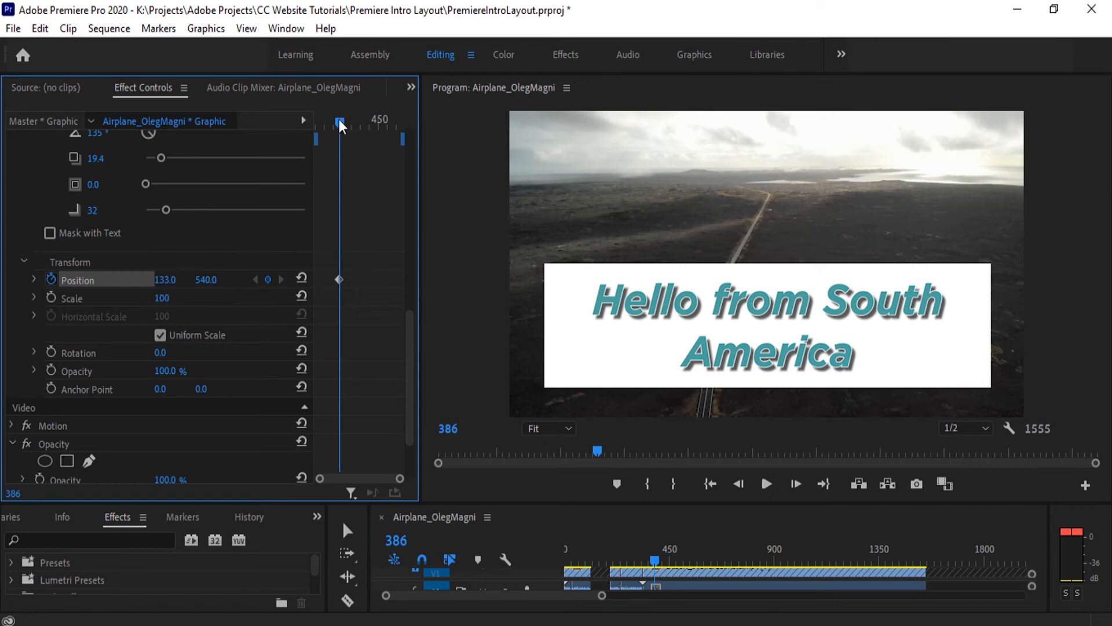
{"action": "left_click_drag", "start_coordinate": [340, 122], "coordinate": [380, 129]}
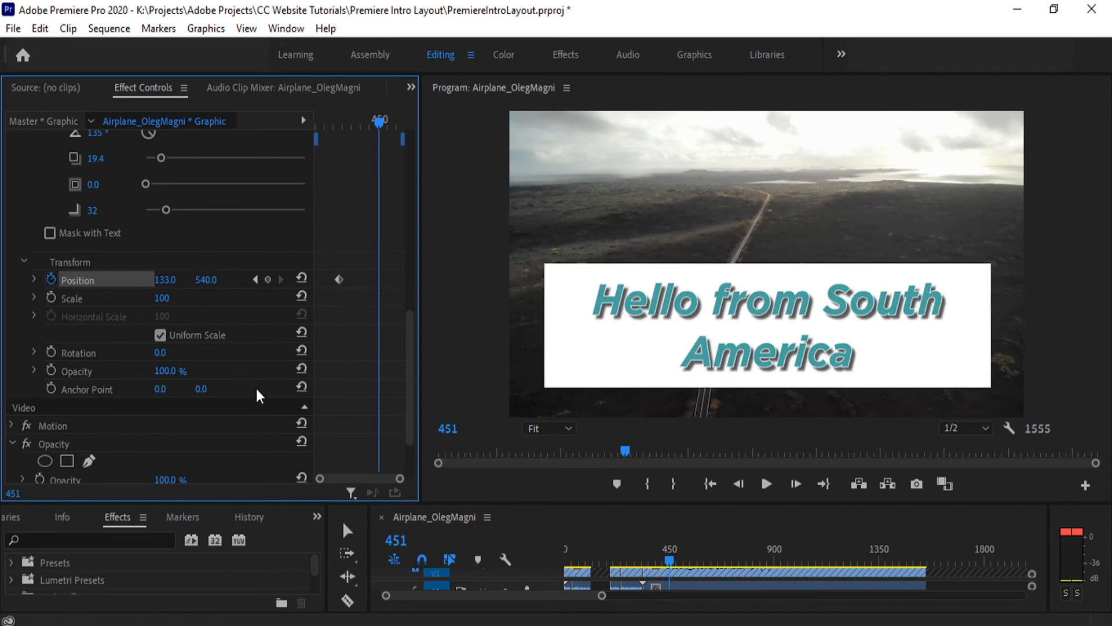
{"action": "left_click", "coordinate": [51, 280]}
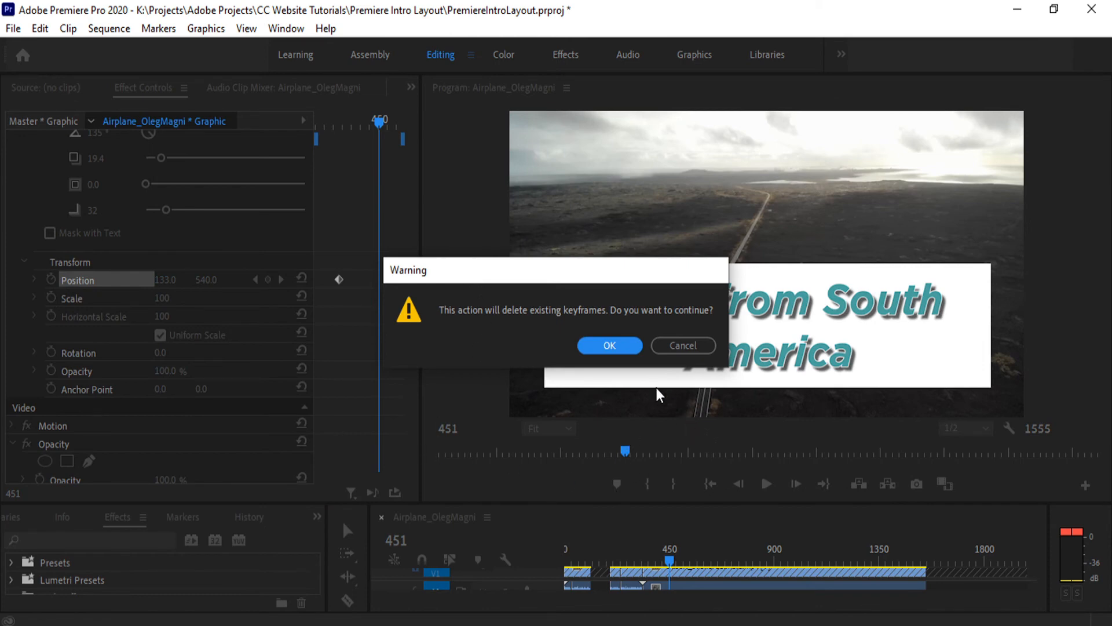
{"action": "left_click", "coordinate": [613, 345]}
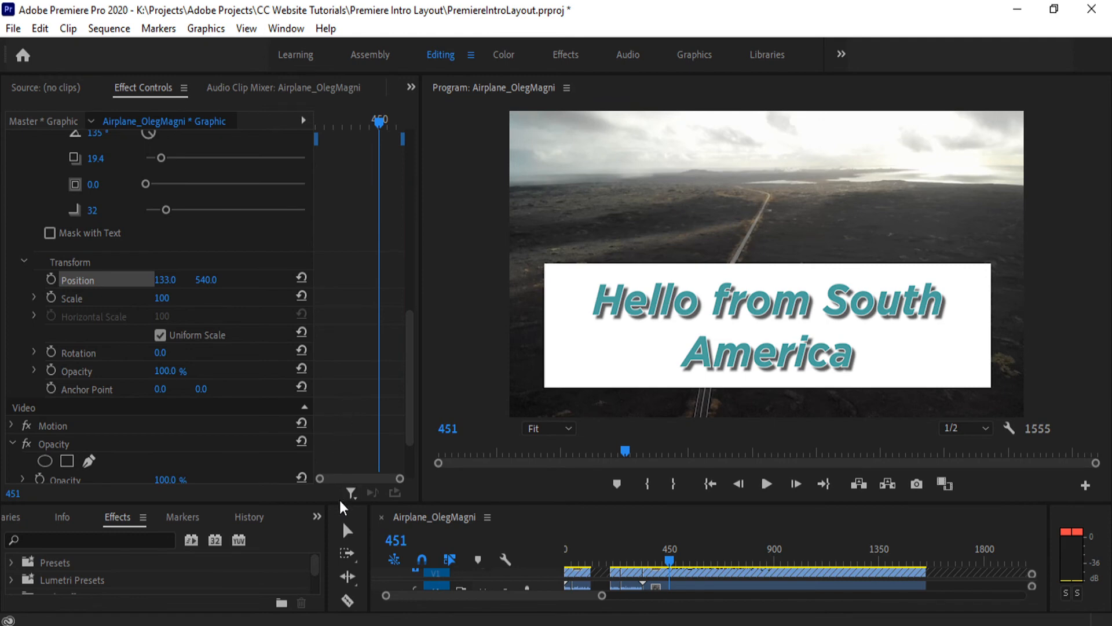
- Shrink the Effect Controls and program preview area to give the timeline more height
{"action": "left_click_drag", "start_coordinate": [336, 504], "coordinate": [332, 421]}
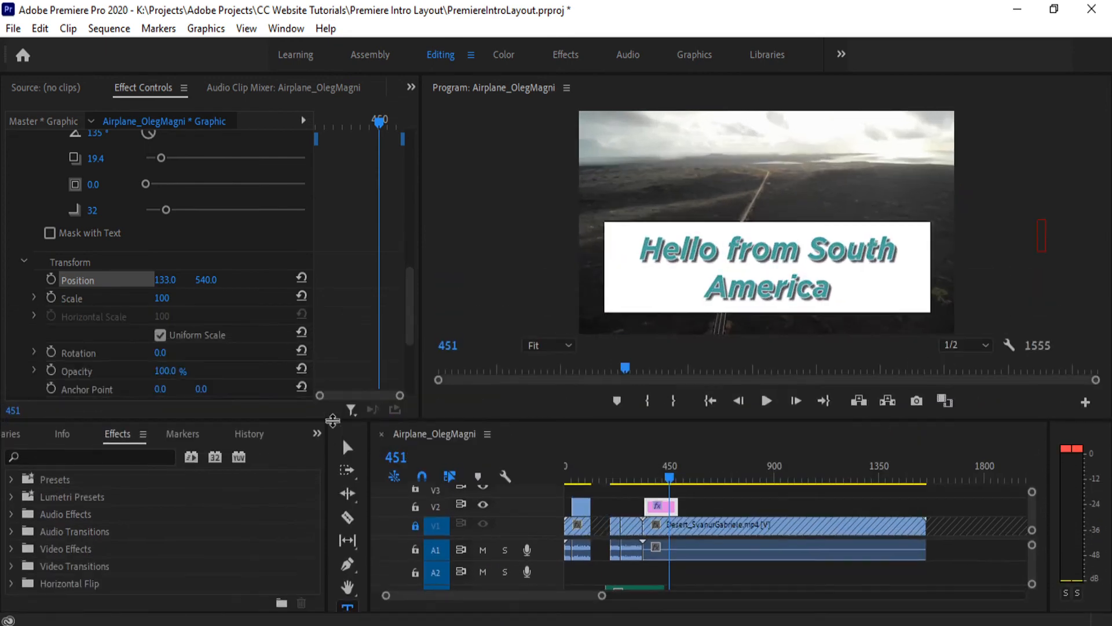
- Reset the Editing workspace to its saved layout, check the title's Effect Controls and return to the Source monitor
{"action": "left_click", "coordinate": [471, 55]}
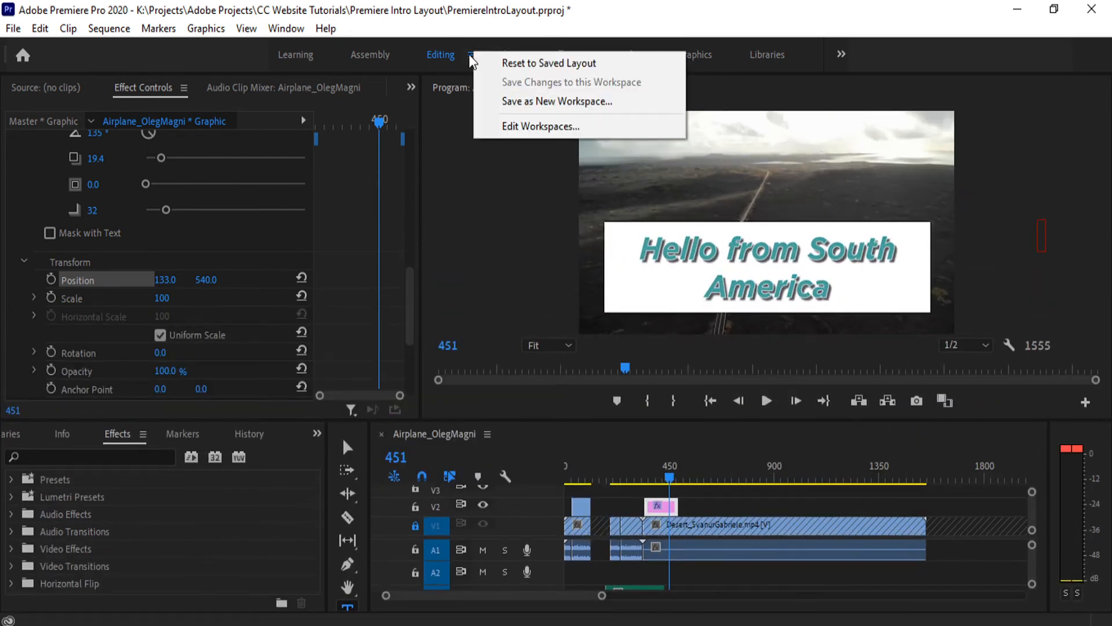
{"action": "left_click", "coordinate": [499, 64]}
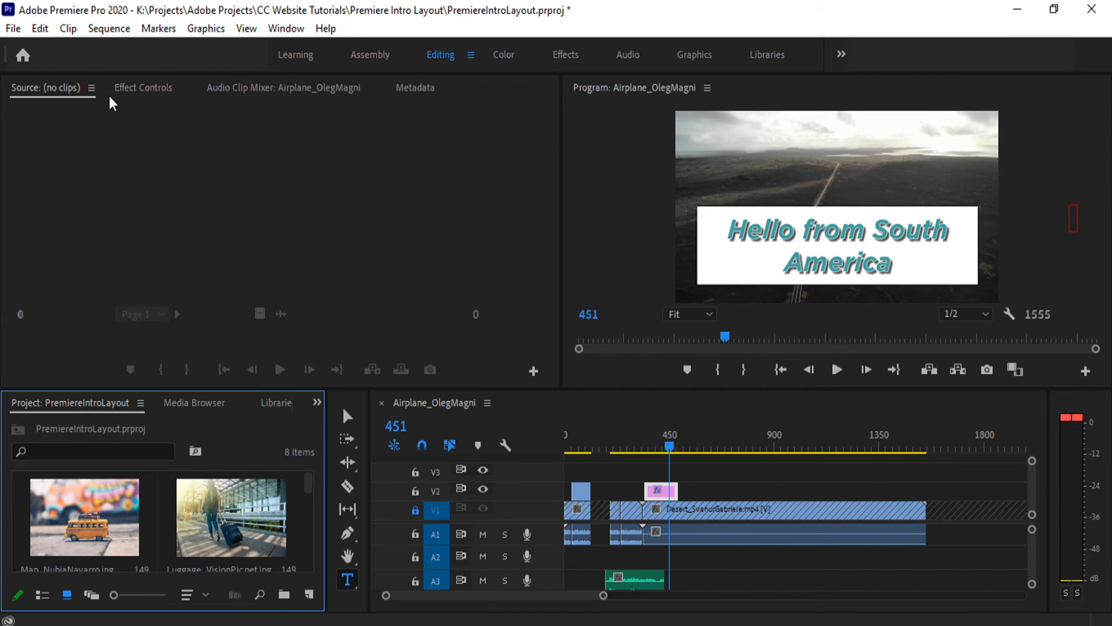
{"action": "left_click", "coordinate": [153, 88]}
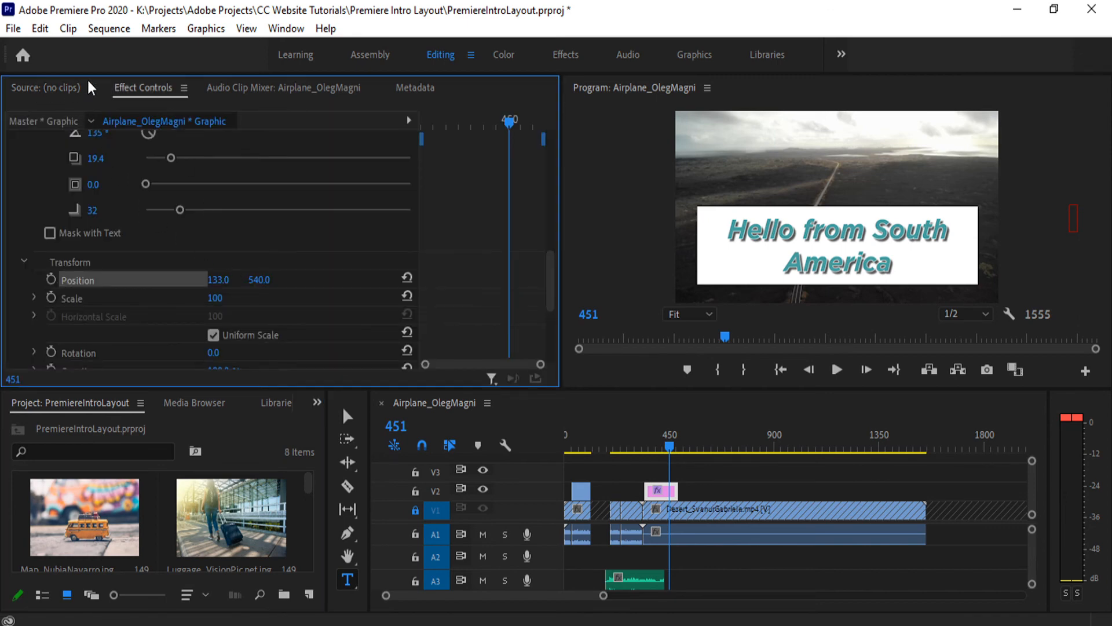
{"action": "left_click", "coordinate": [41, 89]}
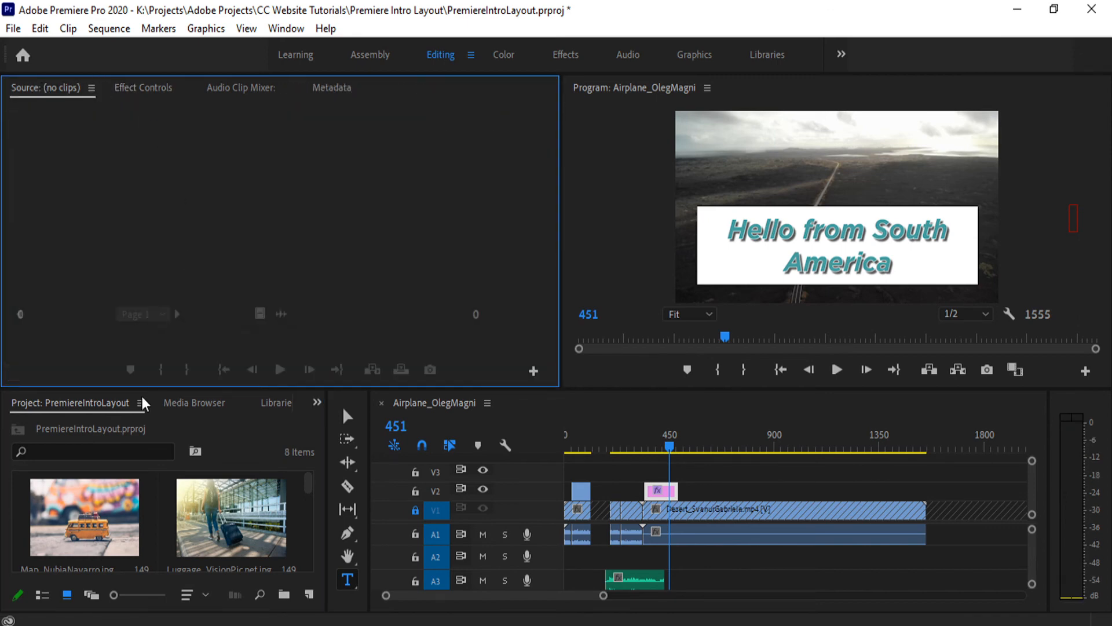
- Load Road_RuvimMiksankiy.mp4 from the project into the Source monitor and display its Effect Controls
{"action": "scroll", "coordinate": [186, 500], "scroll_direction": "down", "scroll_amount": 3}
{"action": "double_click", "coordinate": [199, 496]}
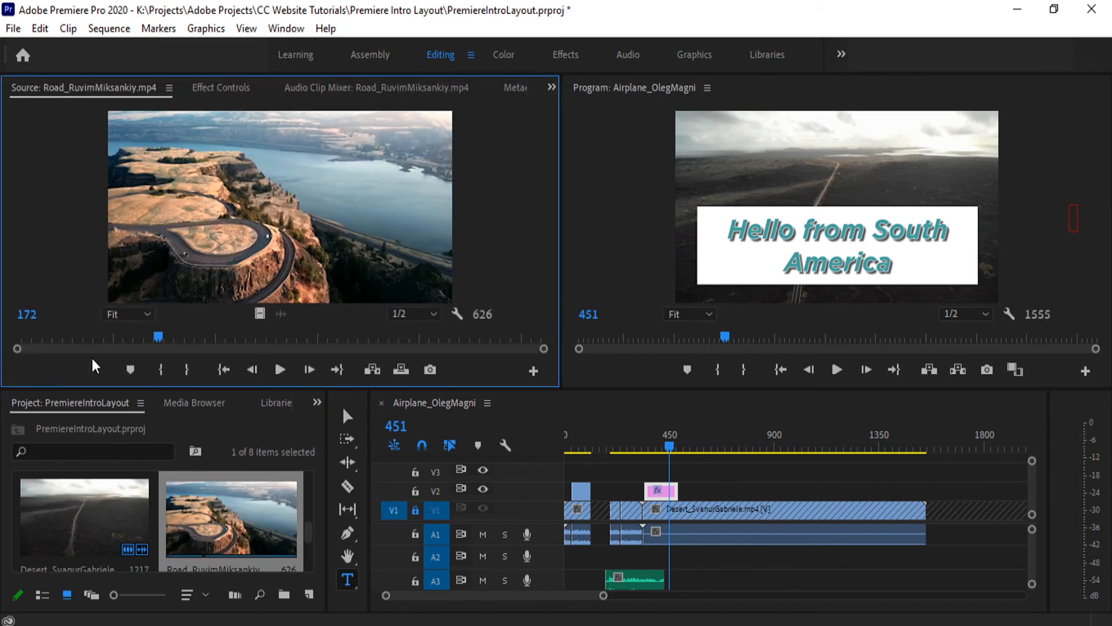
{"action": "left_click", "coordinate": [217, 87]}
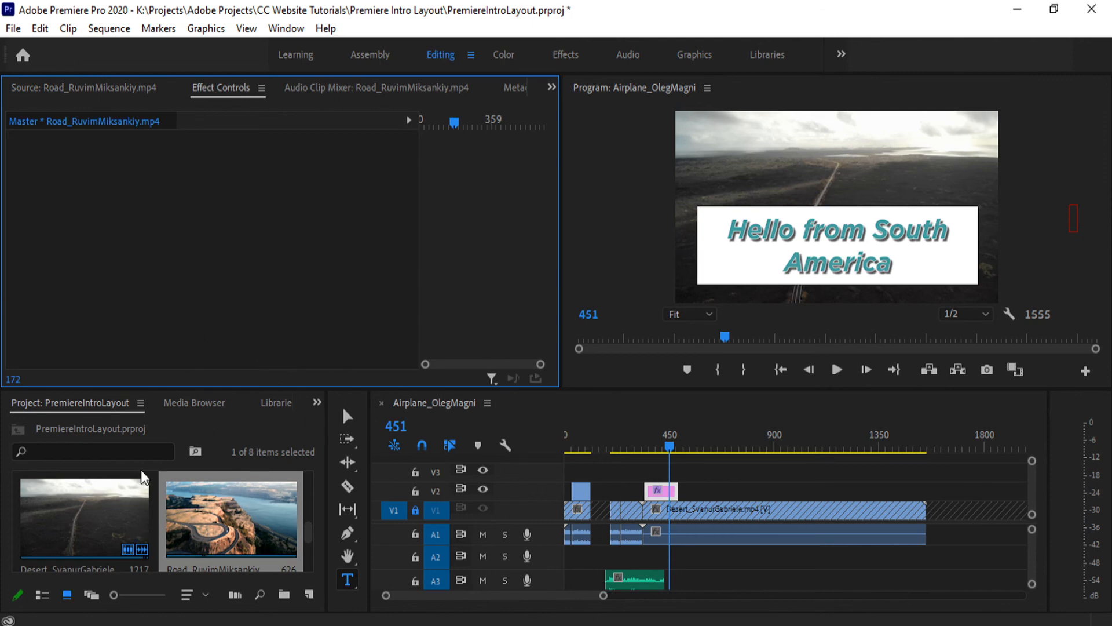
- Examine the Audio Effects categories in the Effects list, including the Amplitude and Compression group
{"action": "scroll", "coordinate": [186, 412], "scroll_direction": "down", "scroll_amount": 3}
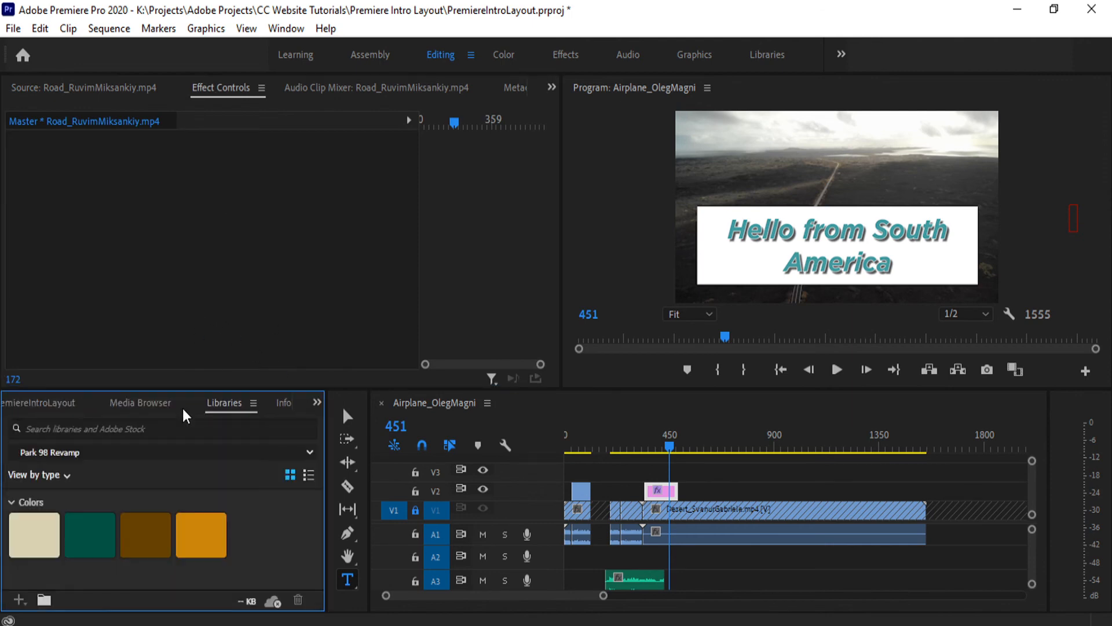
{"action": "scroll", "coordinate": [184, 413], "scroll_direction": "down", "scroll_amount": 1}
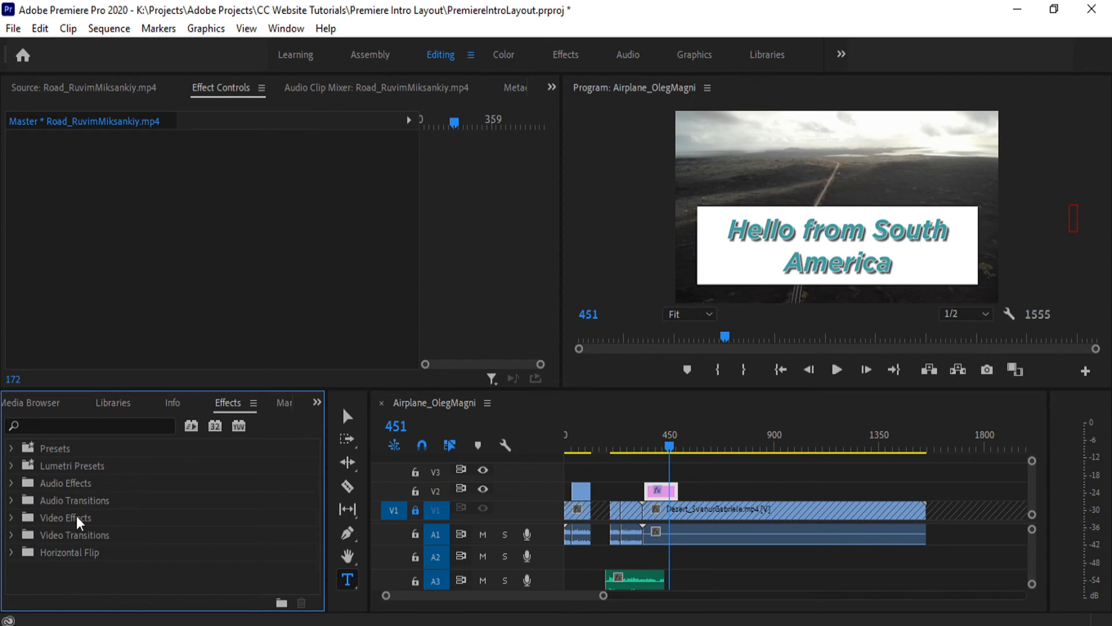
{"action": "left_click", "coordinate": [14, 484]}
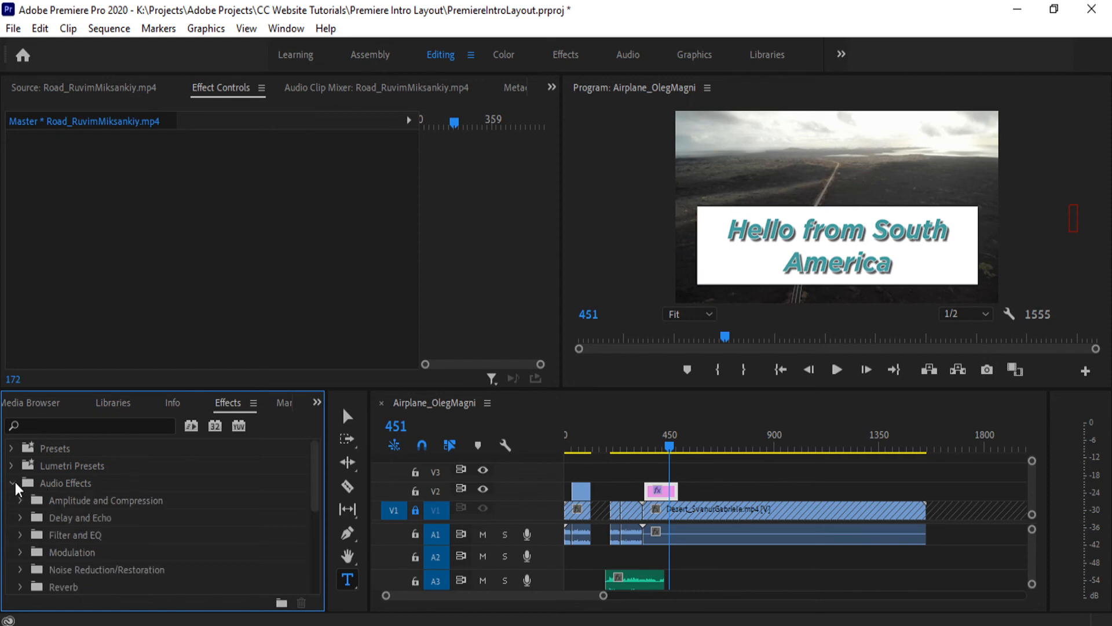
{"action": "scroll", "coordinate": [17, 489], "scroll_direction": "down", "scroll_amount": 2}
{"action": "left_click", "coordinate": [22, 466]}
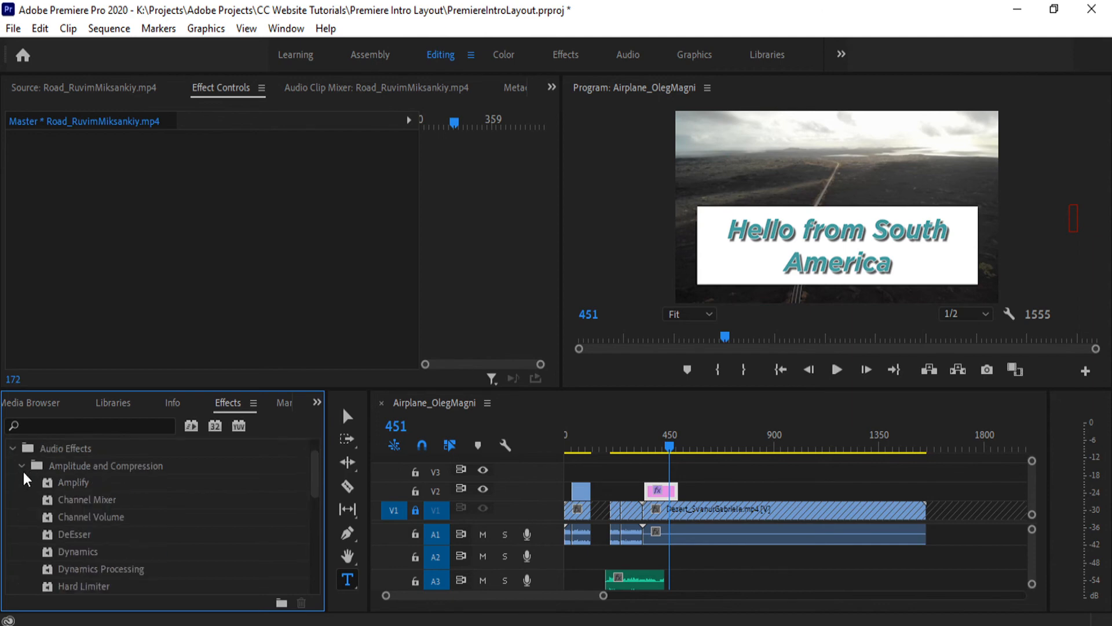
{"action": "scroll", "coordinate": [34, 522], "scroll_direction": "down", "scroll_amount": 5}
{"action": "scroll", "coordinate": [35, 521], "scroll_direction": "up", "scroll_amount": 5}
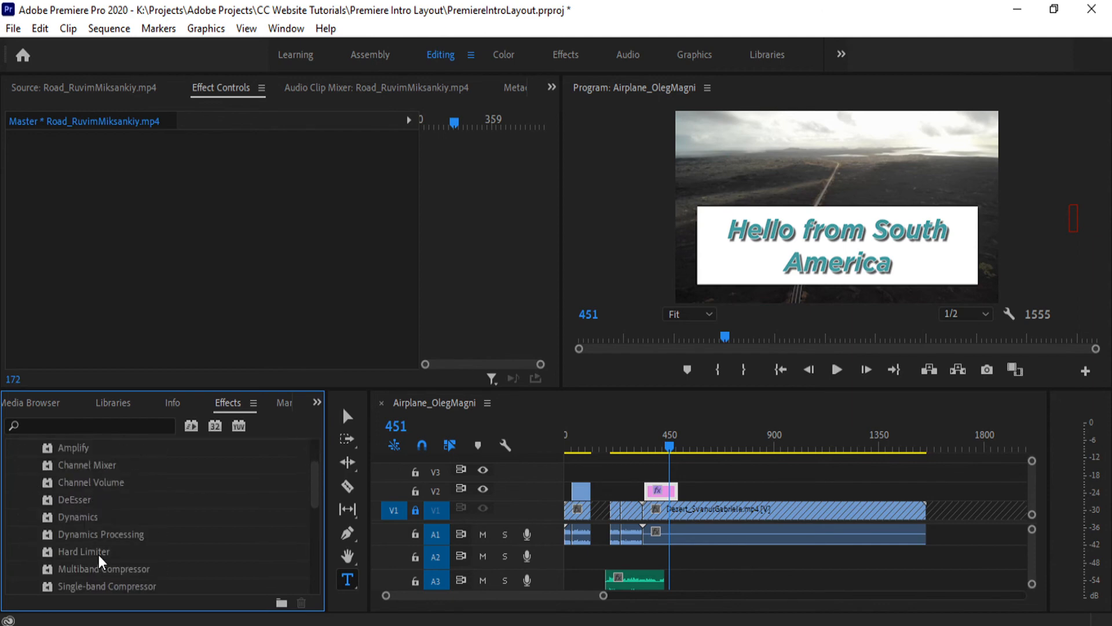
{"action": "left_click", "coordinate": [22, 465]}
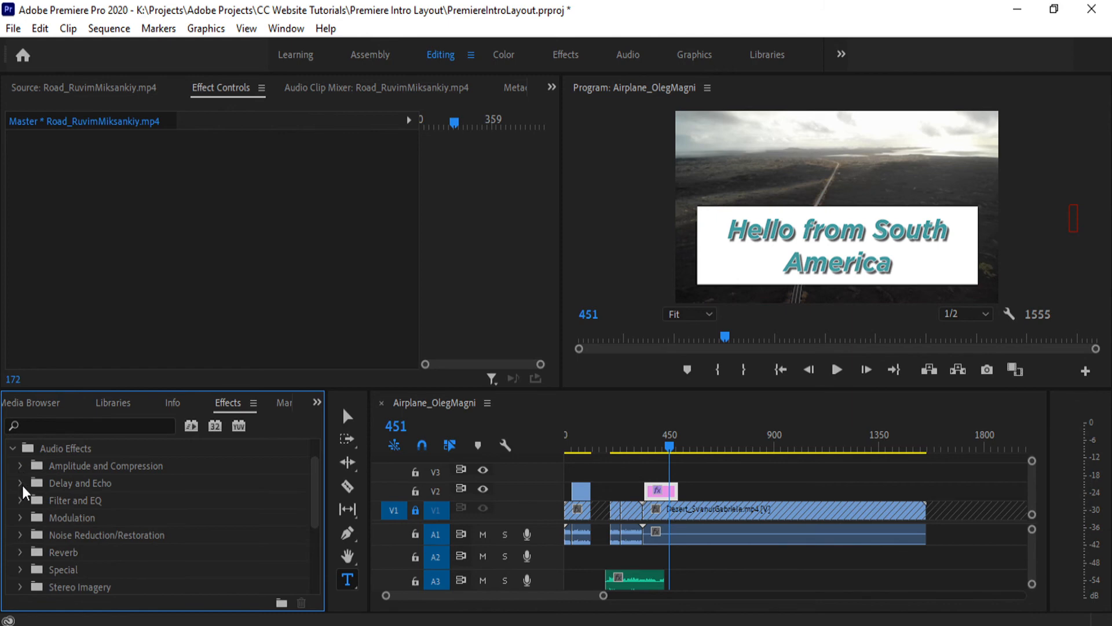
{"action": "scroll", "coordinate": [84, 533], "scroll_direction": "down", "scroll_amount": 3}
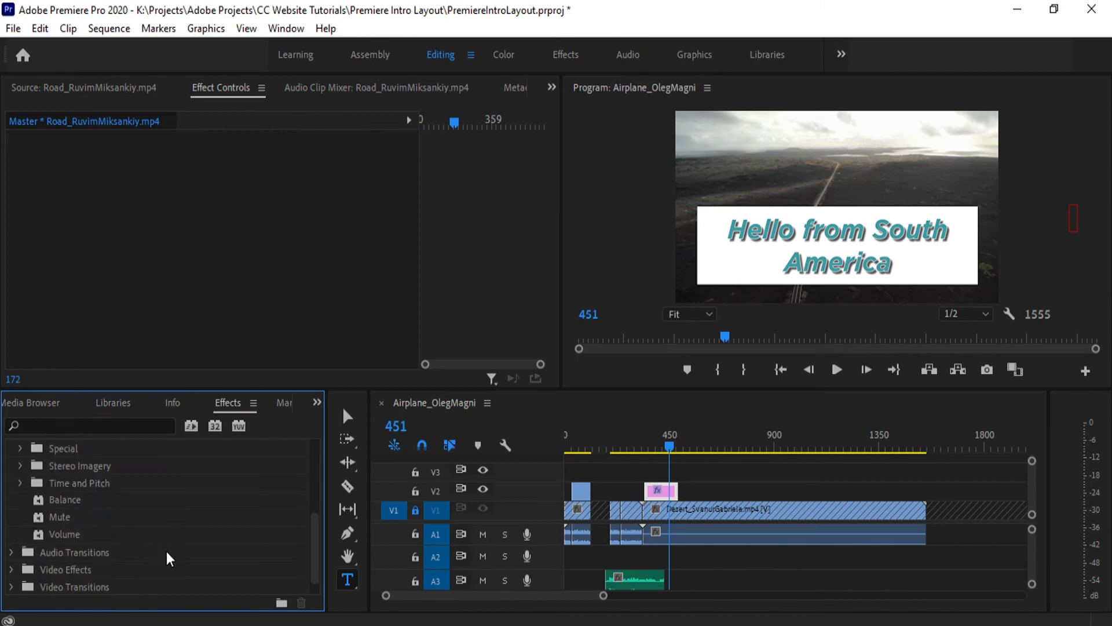
{"action": "scroll", "coordinate": [168, 555], "scroll_direction": "down", "scroll_amount": 2}
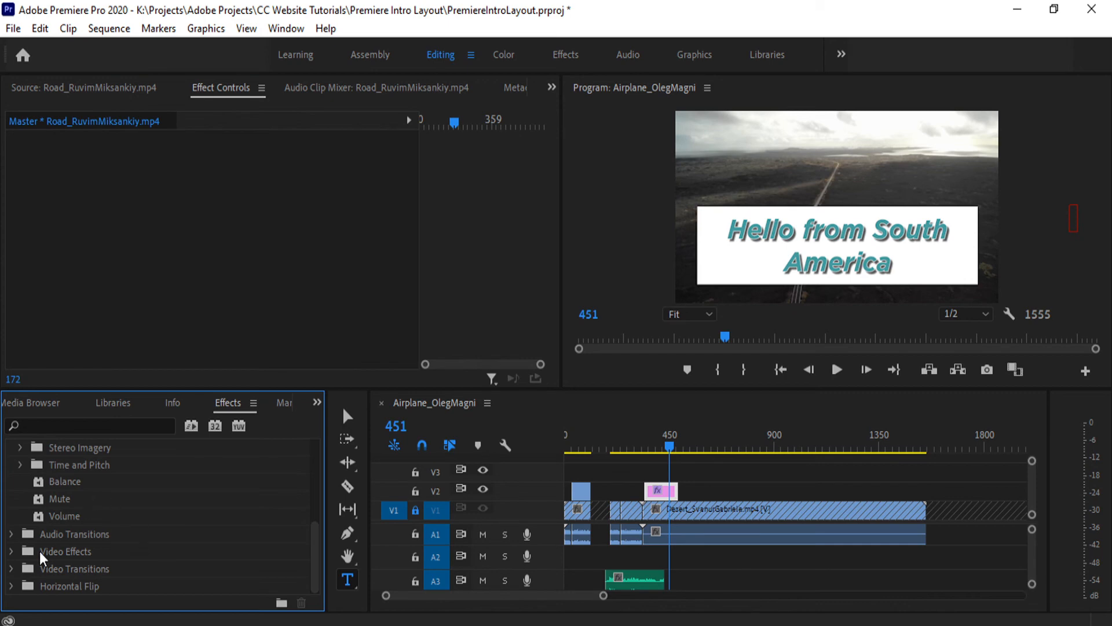
- Expand the Video Effects category in the Effects list and look through its groups
{"action": "left_click", "coordinate": [12, 552]}
{"action": "scroll", "coordinate": [146, 514], "scroll_direction": "down", "scroll_amount": 1}
{"action": "scroll", "coordinate": [146, 513], "scroll_direction": "down", "scroll_amount": 4}
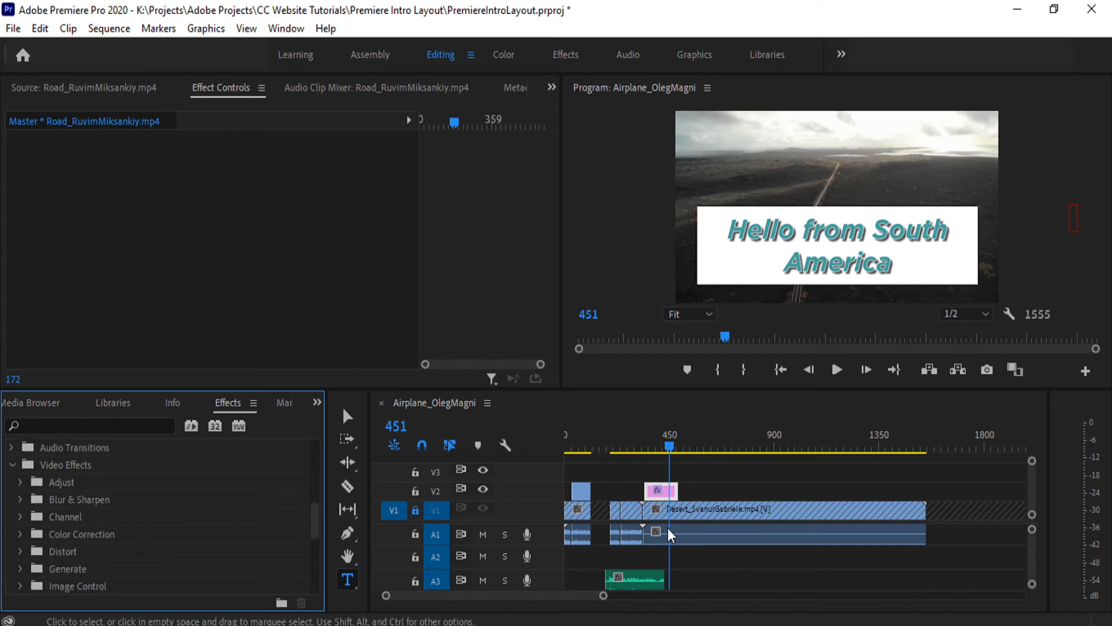
- Unlock video track V1 and select the Desert_SvanurGabriele.mp4 clip in the timeline
{"action": "left_click", "coordinate": [415, 510]}
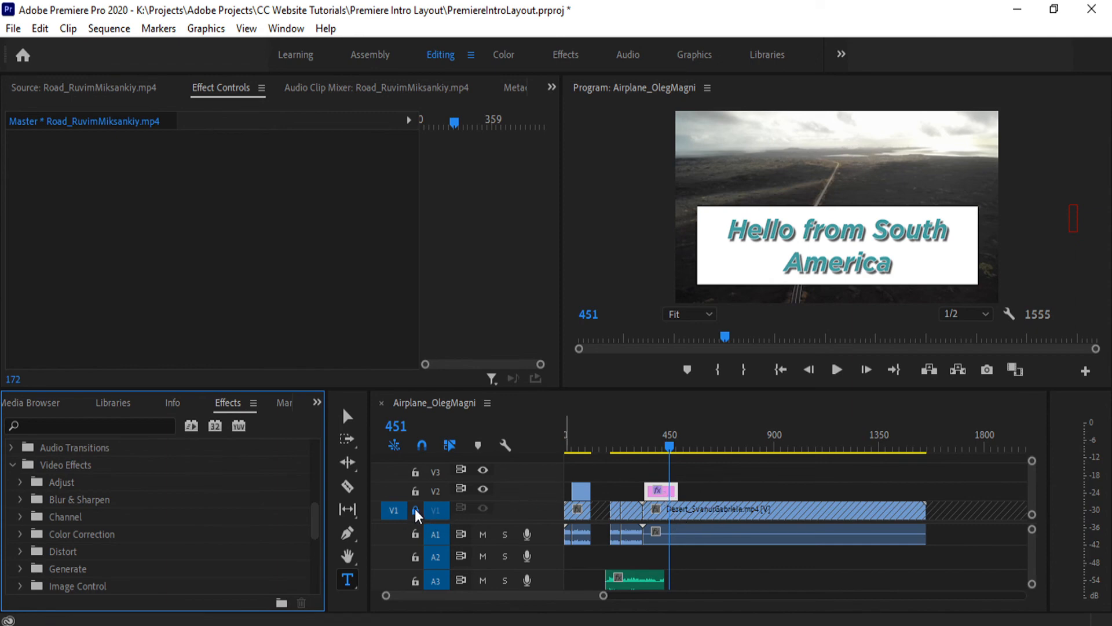
{"action": "left_click", "coordinate": [660, 490]}
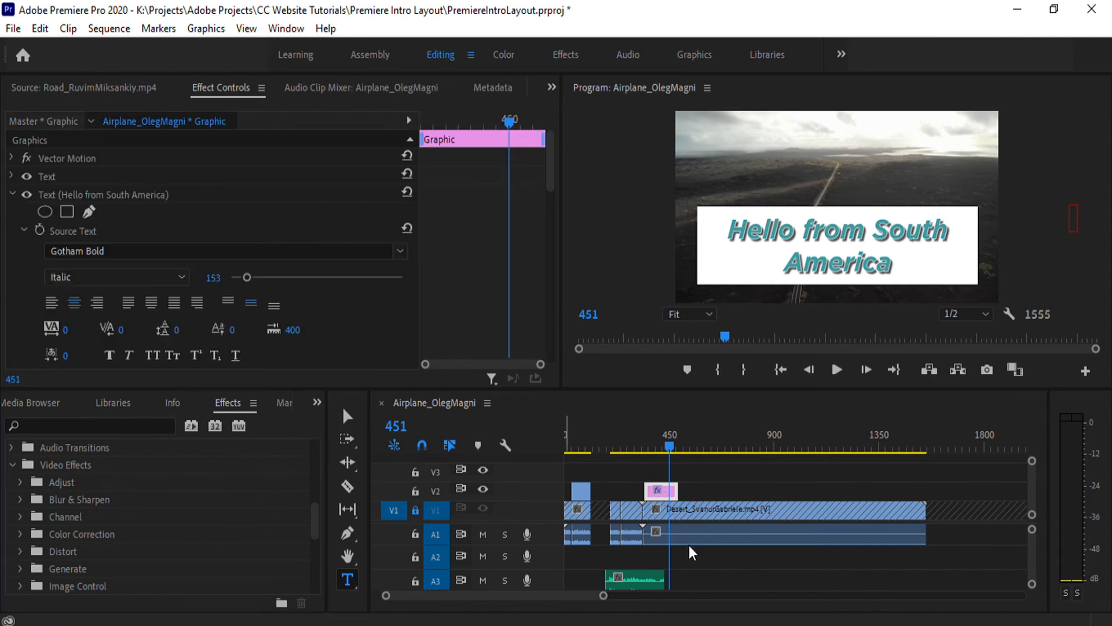
{"action": "left_click", "coordinate": [689, 510]}
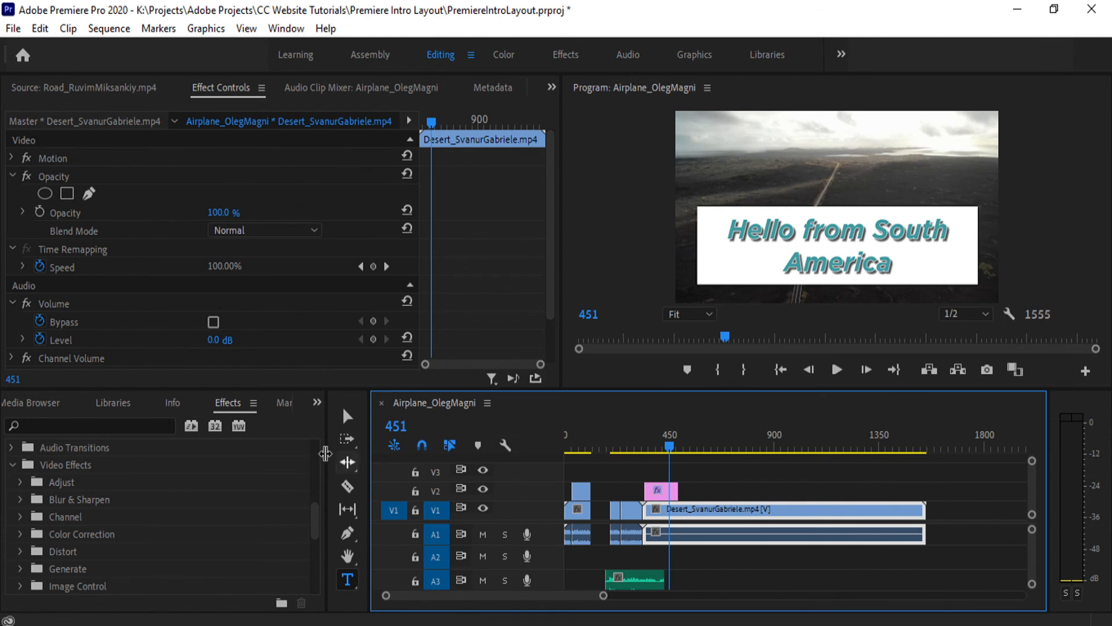
- Expand the Distort group of the video effects and locate the Spherize effect
{"action": "scroll", "coordinate": [113, 522], "scroll_direction": "down", "scroll_amount": 1}
{"action": "scroll", "coordinate": [112, 522], "scroll_direction": "down", "scroll_amount": 4}
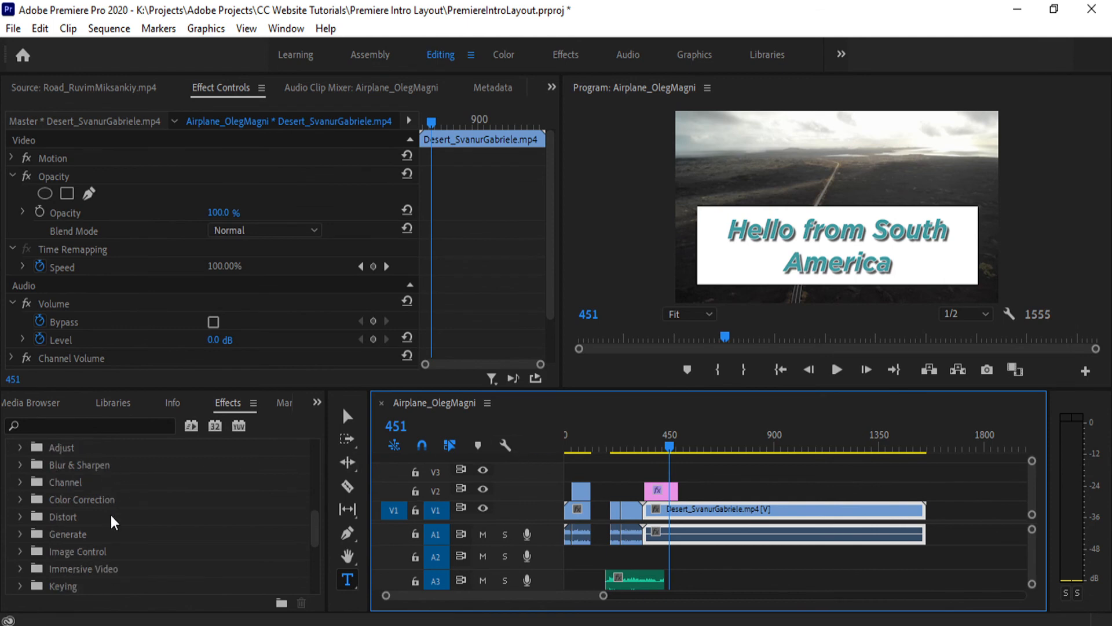
{"action": "scroll", "coordinate": [106, 539], "scroll_direction": "up", "scroll_amount": 2}
{"action": "scroll", "coordinate": [98, 541], "scroll_direction": "up", "scroll_amount": 1}
{"action": "left_click", "coordinate": [21, 516]}
{"action": "scroll", "coordinate": [76, 530], "scroll_direction": "down", "scroll_amount": 1}
{"action": "scroll", "coordinate": [193, 530], "scroll_direction": "down", "scroll_amount": 4}
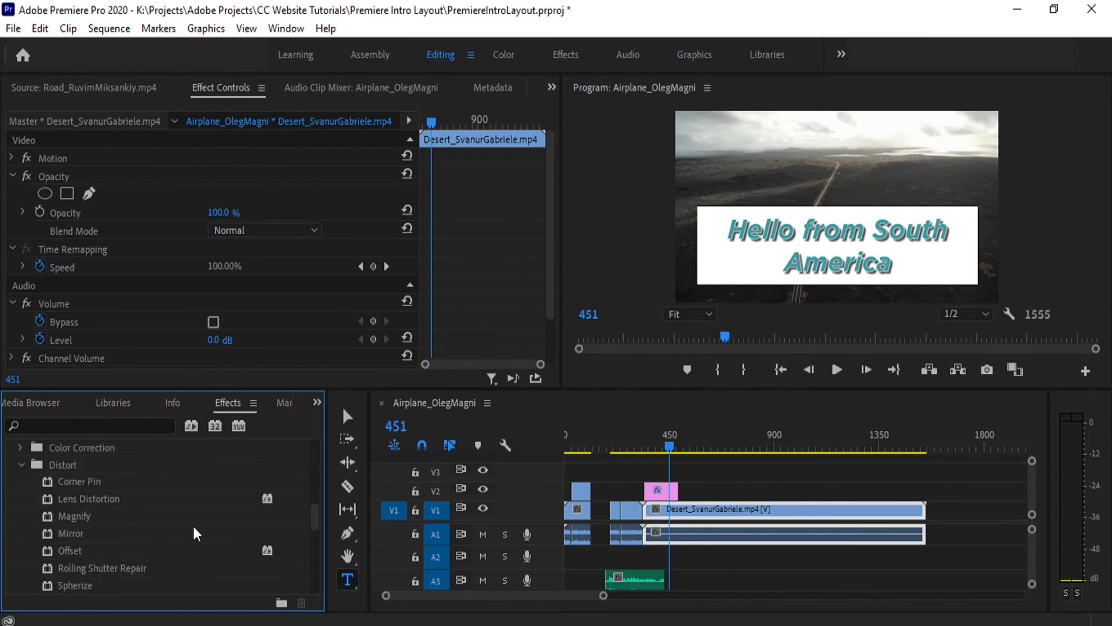
{"action": "scroll", "coordinate": [153, 535], "scroll_direction": "down", "scroll_amount": 3}
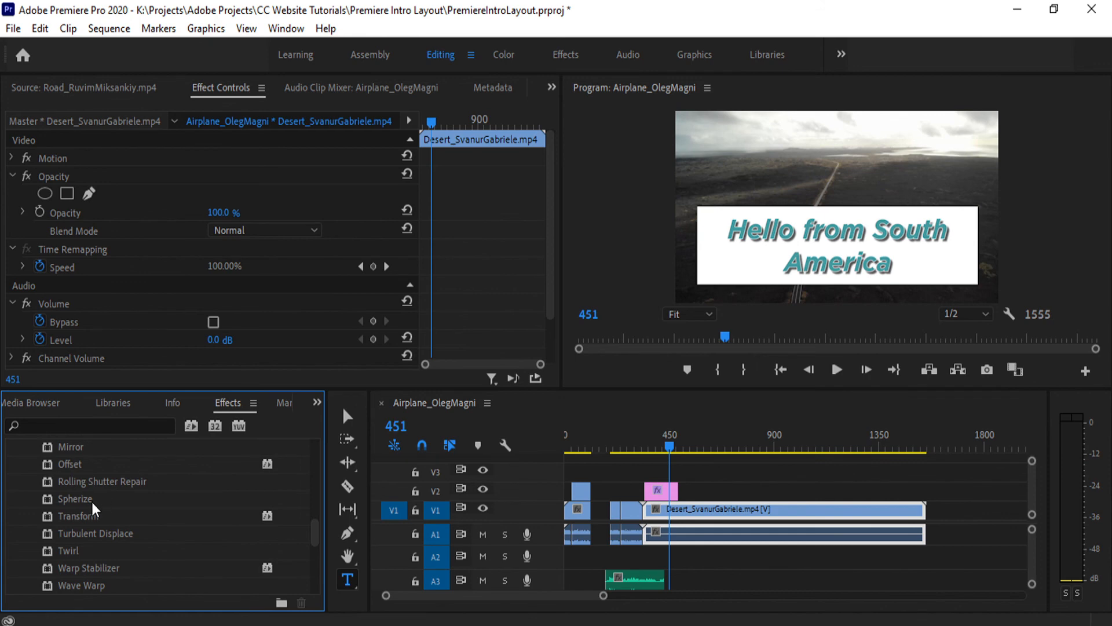
- Try adding Spherize to the desert clip through its Effect Controls, and undo the addition
{"action": "left_click_drag", "start_coordinate": [77, 497], "coordinate": [118, 278]}
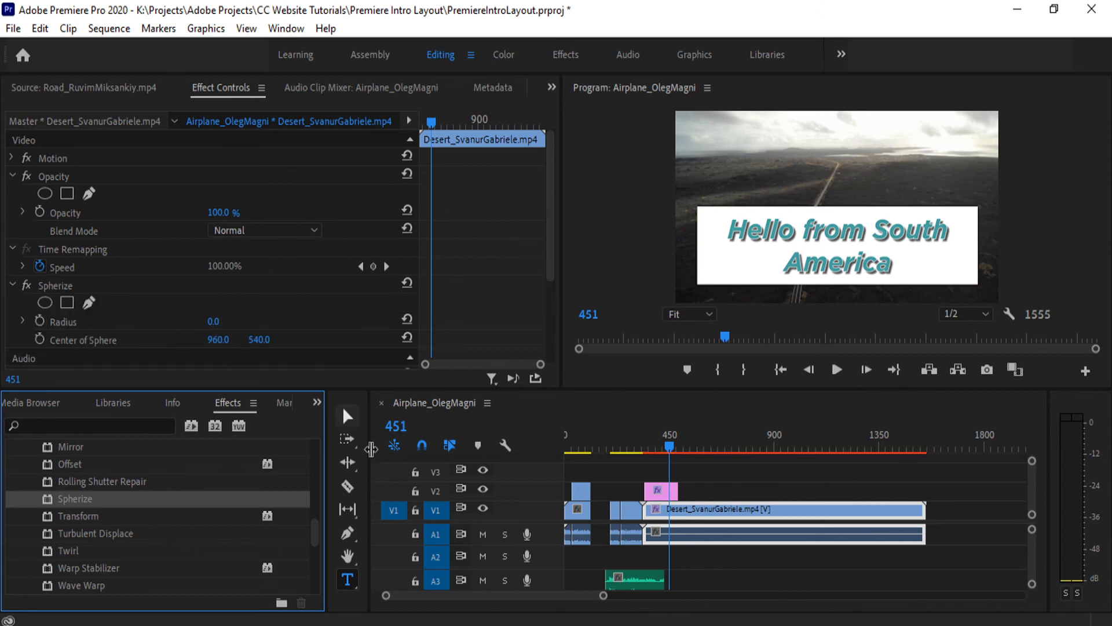
{"action": "scroll", "coordinate": [70, 288], "scroll_direction": "down", "scroll_amount": 1}
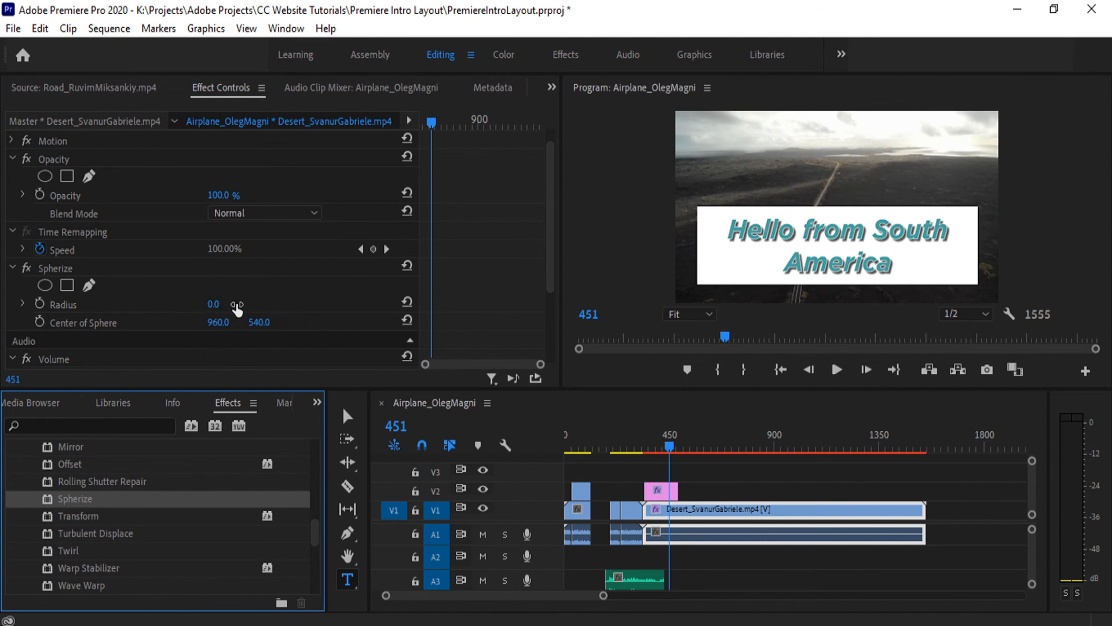
{"action": "key", "text": "ctrl+z"}
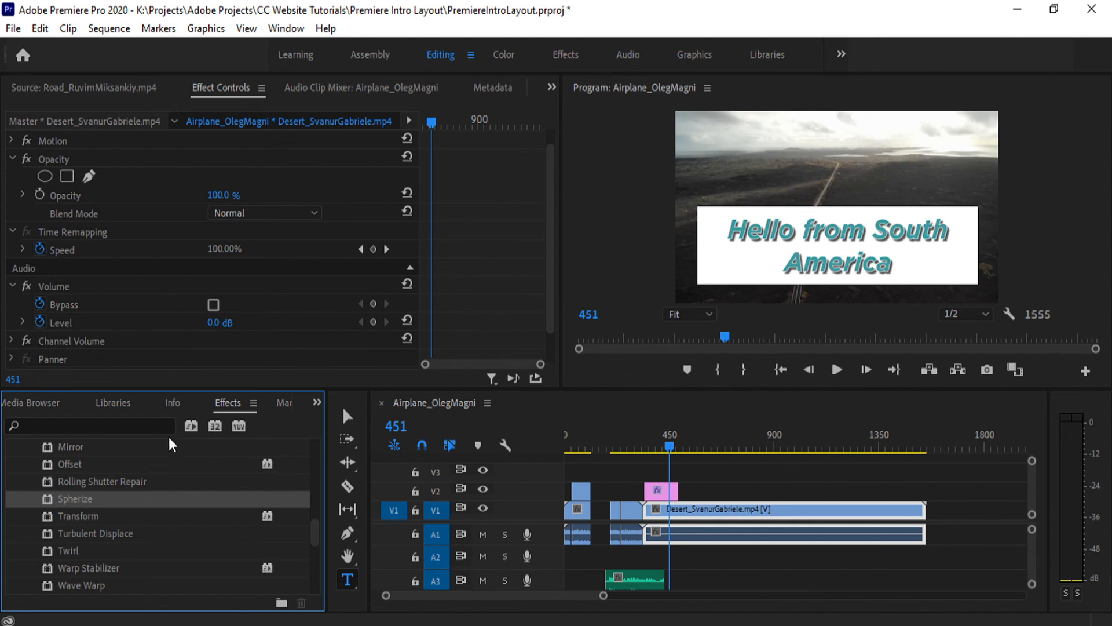
- Apply Spherize directly to the desert clip in the timeline and set its radius to 390
{"action": "left_click_drag", "start_coordinate": [65, 506], "coordinate": [728, 511]}
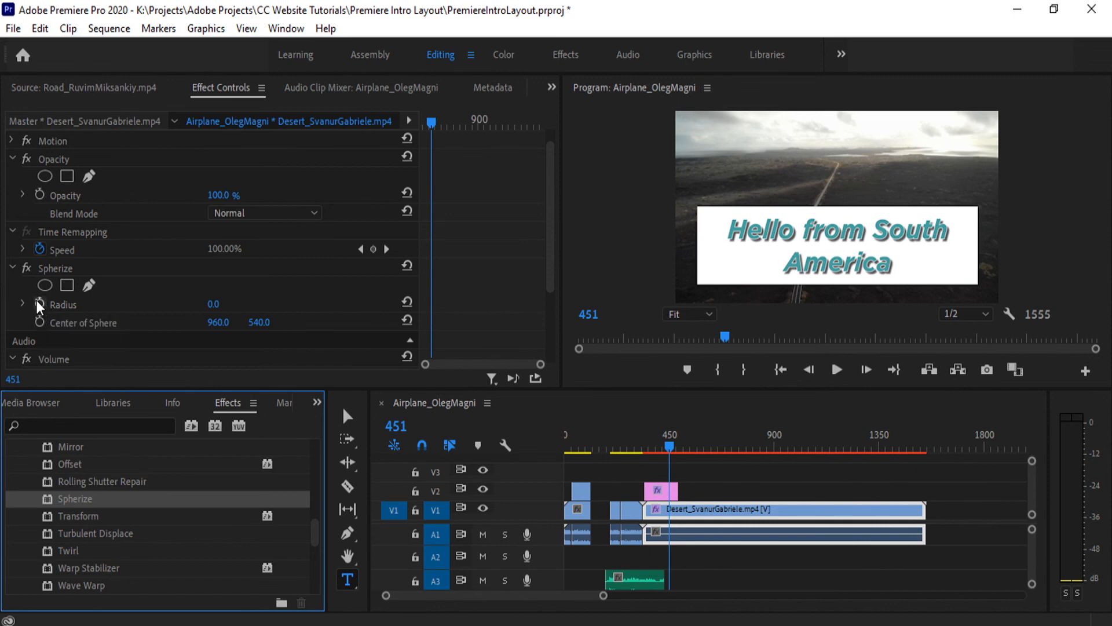
{"action": "left_click_drag", "start_coordinate": [213, 304], "coordinate": [191, 293]}
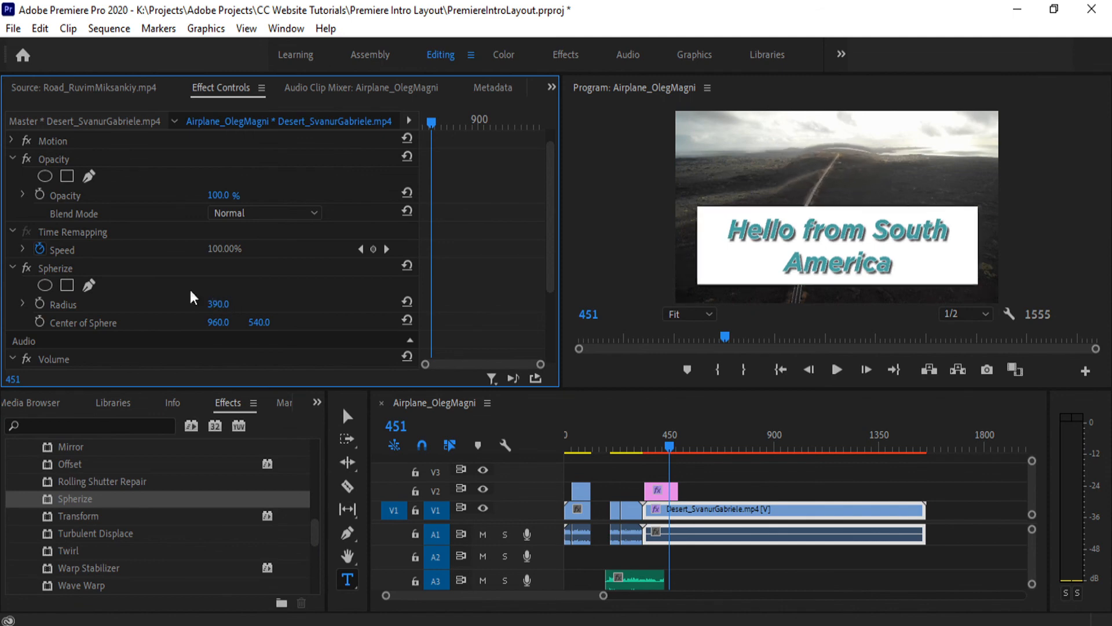
- Hide the title graphic's text and set the desert clip's Spherize radius to 437
{"action": "left_click", "coordinate": [665, 491]}
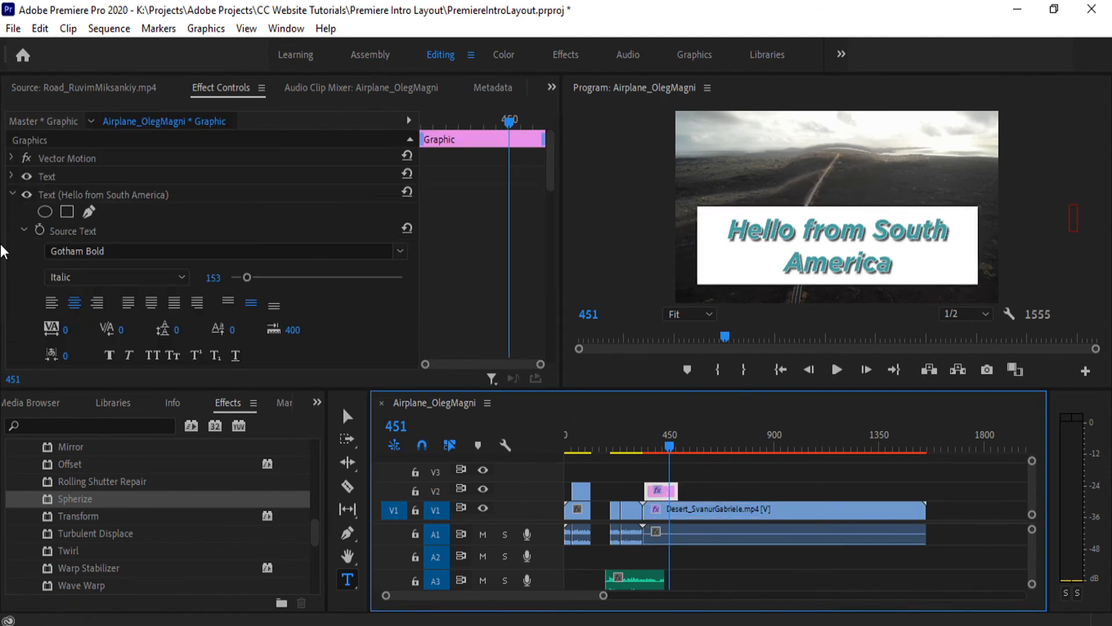
{"action": "left_click", "coordinate": [26, 176]}
{"action": "left_click", "coordinate": [773, 508]}
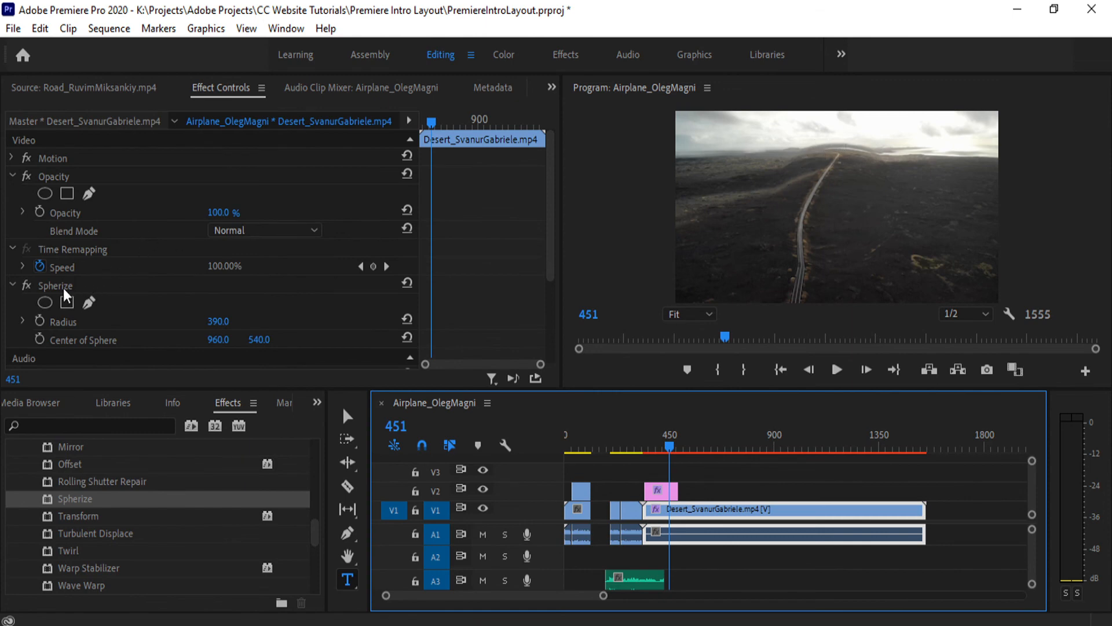
{"action": "left_click_drag", "start_coordinate": [218, 325], "coordinate": [245, 325]}
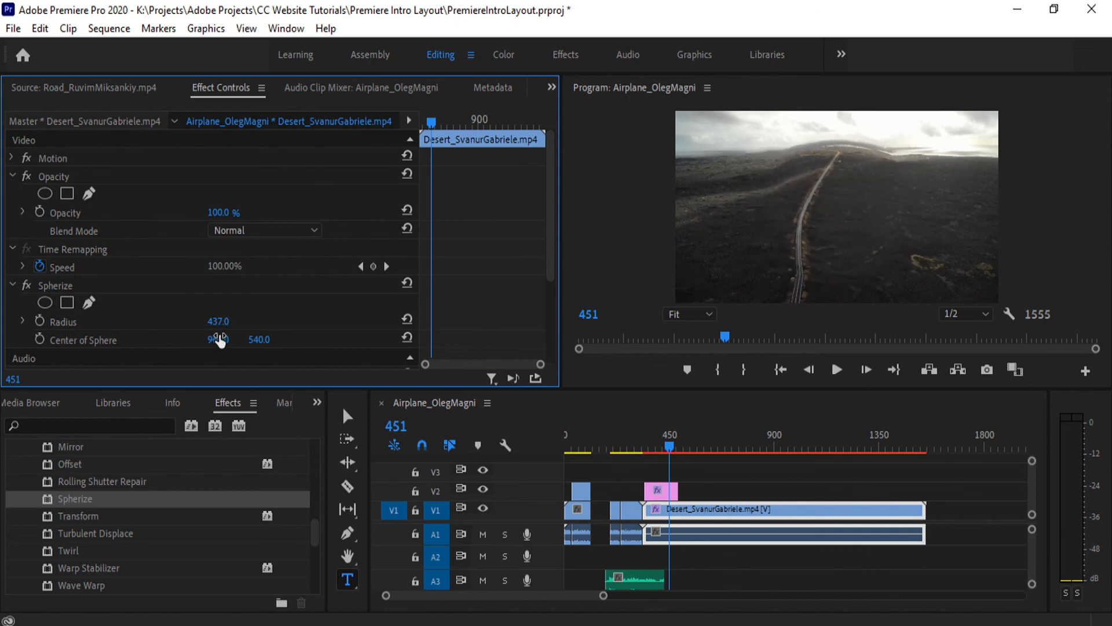
- Play the sequence to frame 863 and set the Spherize center of sphere to 1130, 428
{"action": "left_click", "coordinate": [838, 371]}
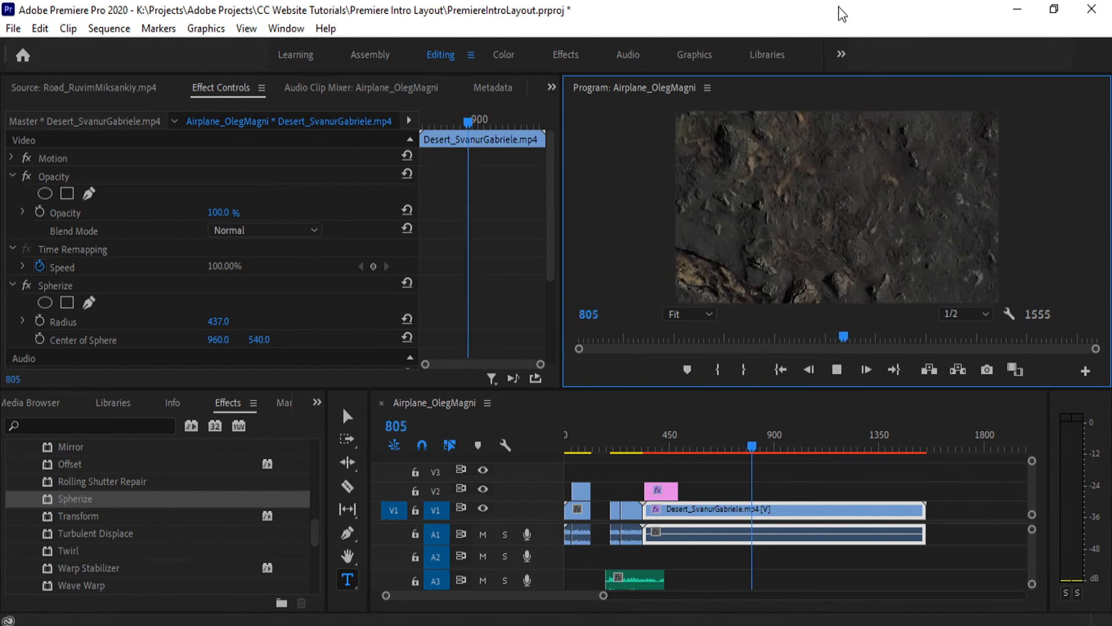
{"action": "left_click", "coordinate": [836, 369]}
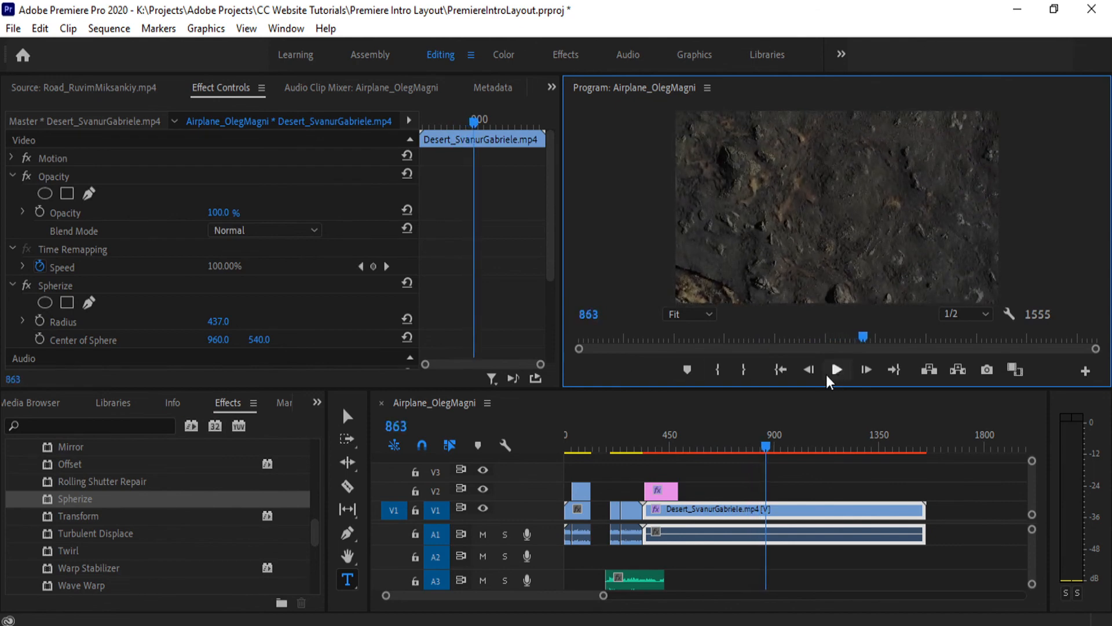
{"action": "left_click_drag", "start_coordinate": [219, 339], "coordinate": [182, 339]}
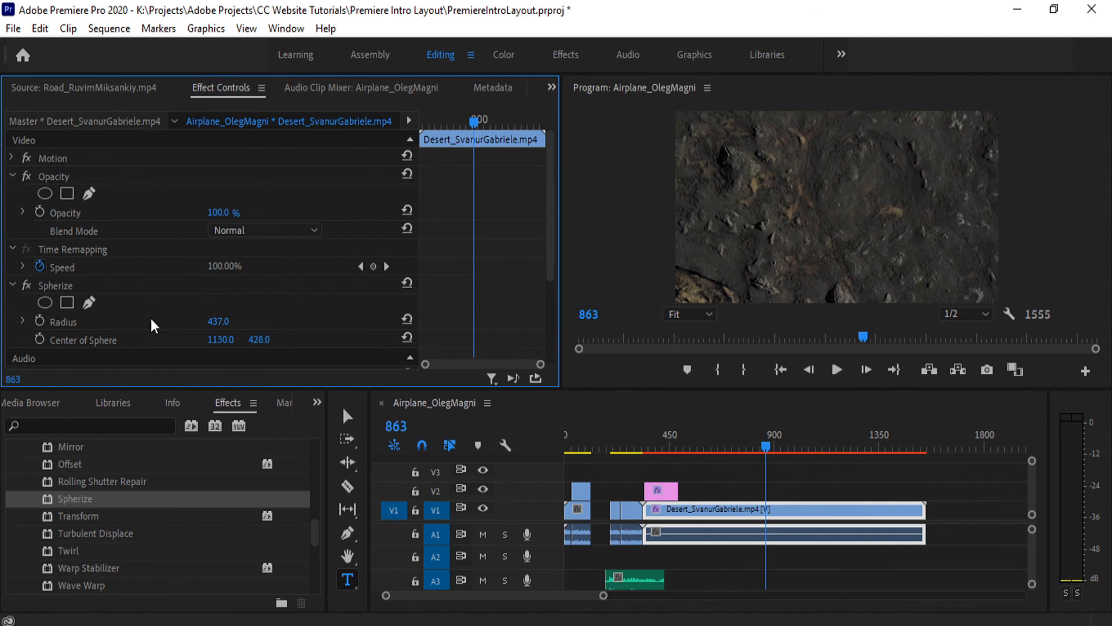
- Toggle the Spherize effect off and on to compare the desert clip, leaving the effect disabled
{"action": "left_click", "coordinate": [26, 284]}
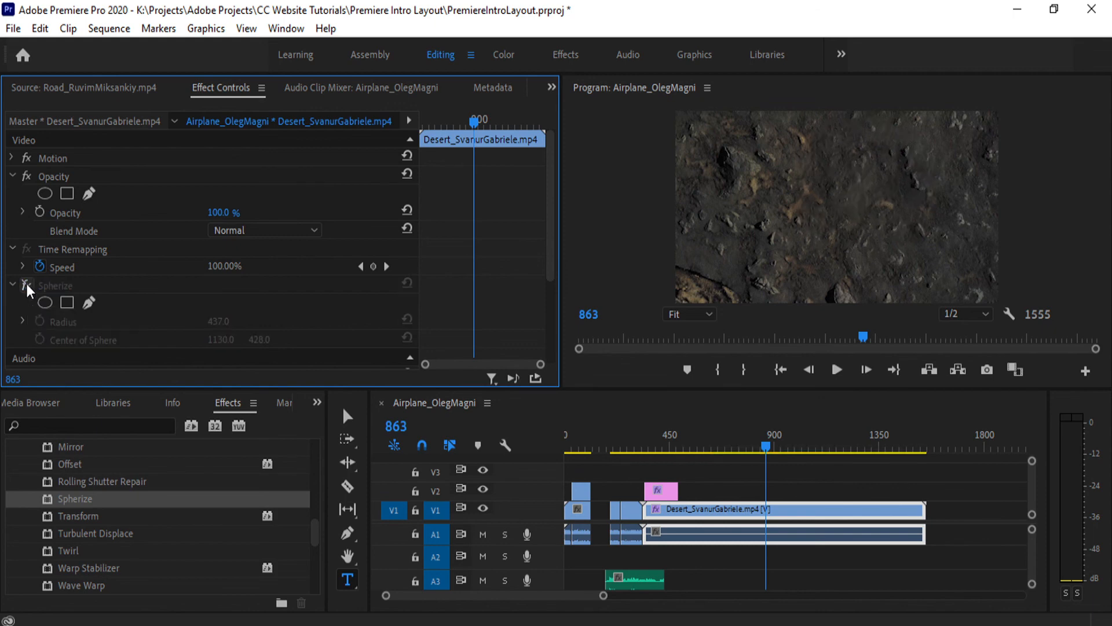
{"action": "left_click", "coordinate": [26, 284]}
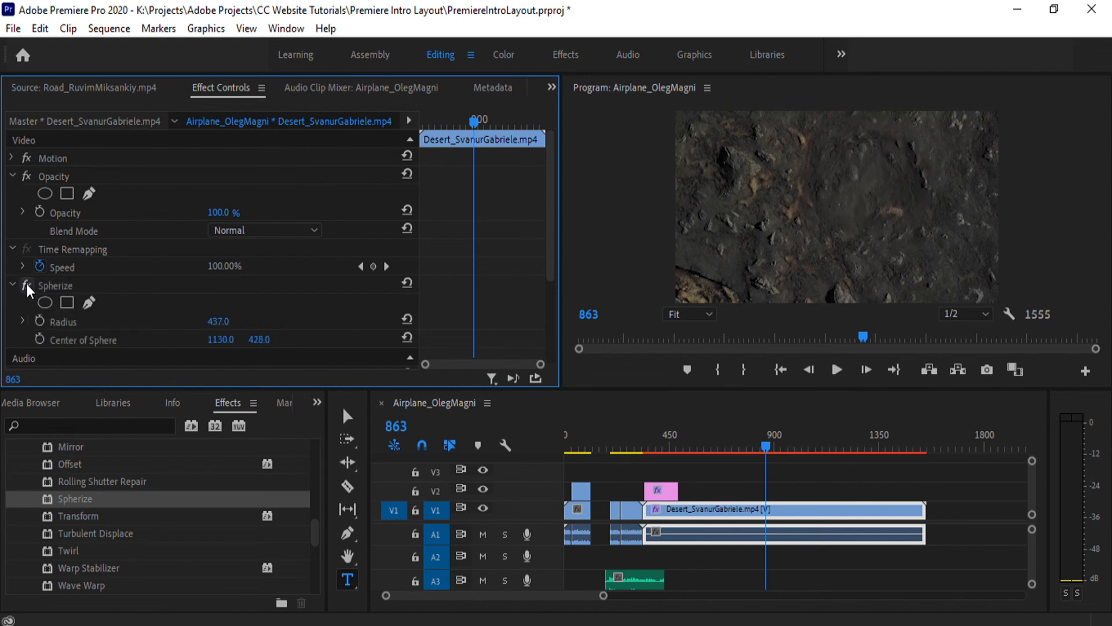
{"action": "left_click", "coordinate": [26, 284]}
{"action": "scroll", "coordinate": [119, 506], "scroll_direction": "down", "scroll_amount": 2}
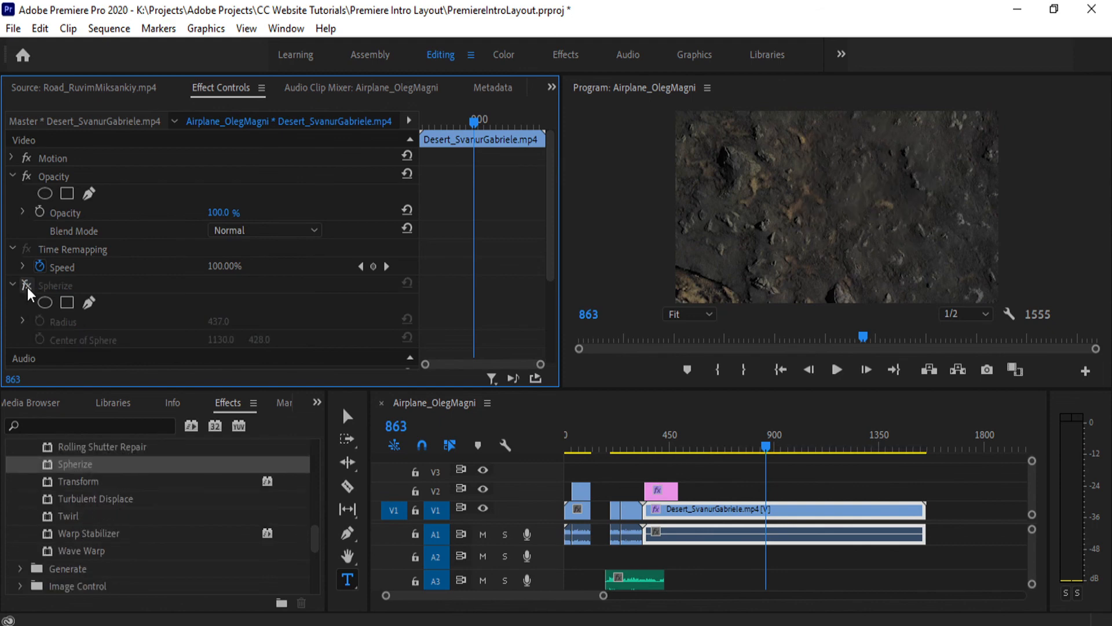
- Apply the Noise effect from Noise & Grain to the desert clip, above Spherize, and set its Amount of Noise to 100%
{"action": "scroll", "coordinate": [61, 547], "scroll_direction": "up", "scroll_amount": 1}
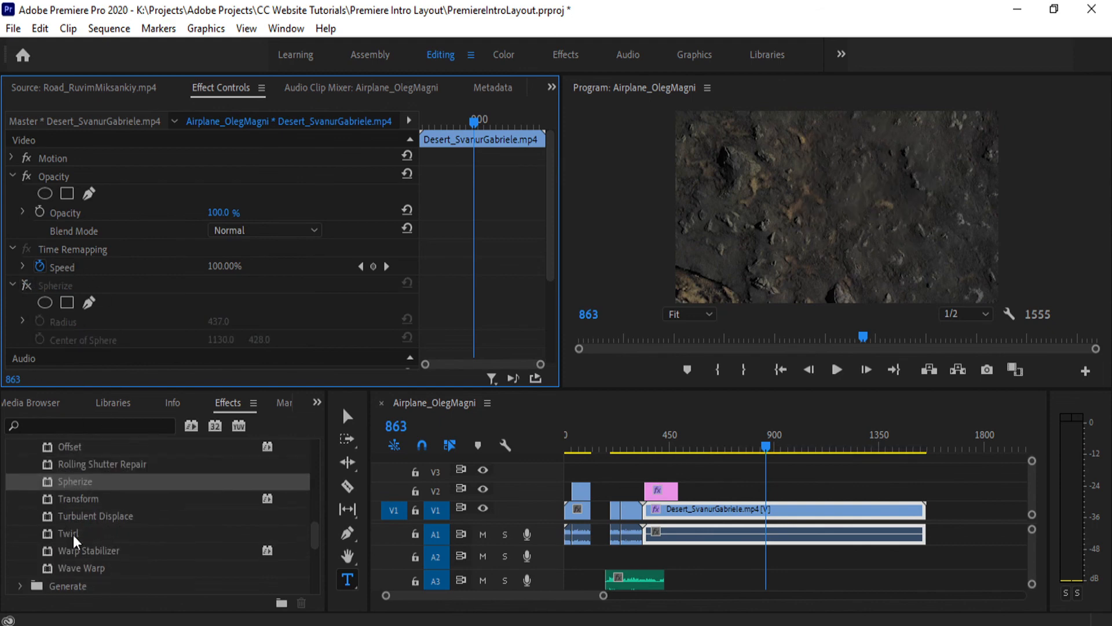
{"action": "scroll", "coordinate": [91, 544], "scroll_direction": "down", "scroll_amount": 6}
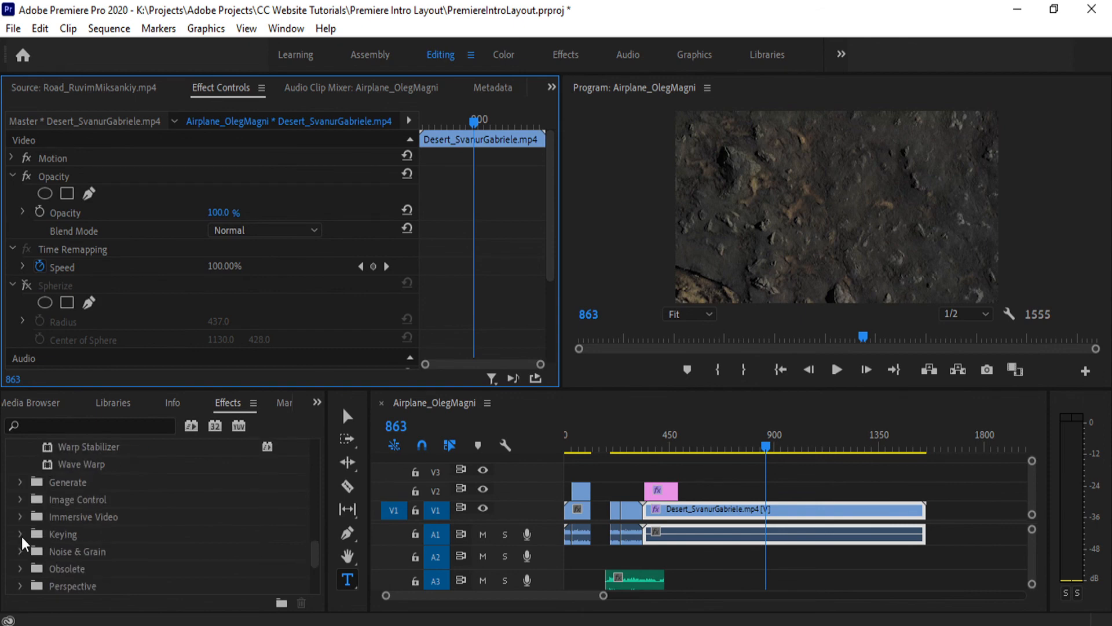
{"action": "scroll", "coordinate": [21, 536], "scroll_direction": "down", "scroll_amount": 1}
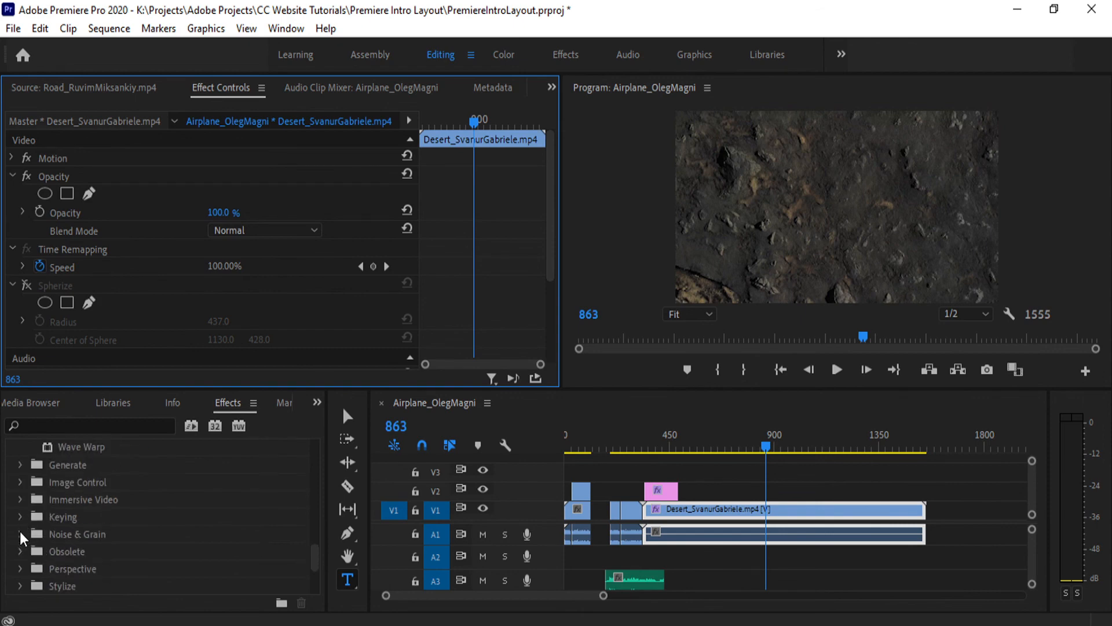
{"action": "left_click", "coordinate": [20, 533]}
{"action": "scroll", "coordinate": [60, 536], "scroll_direction": "down", "scroll_amount": 3}
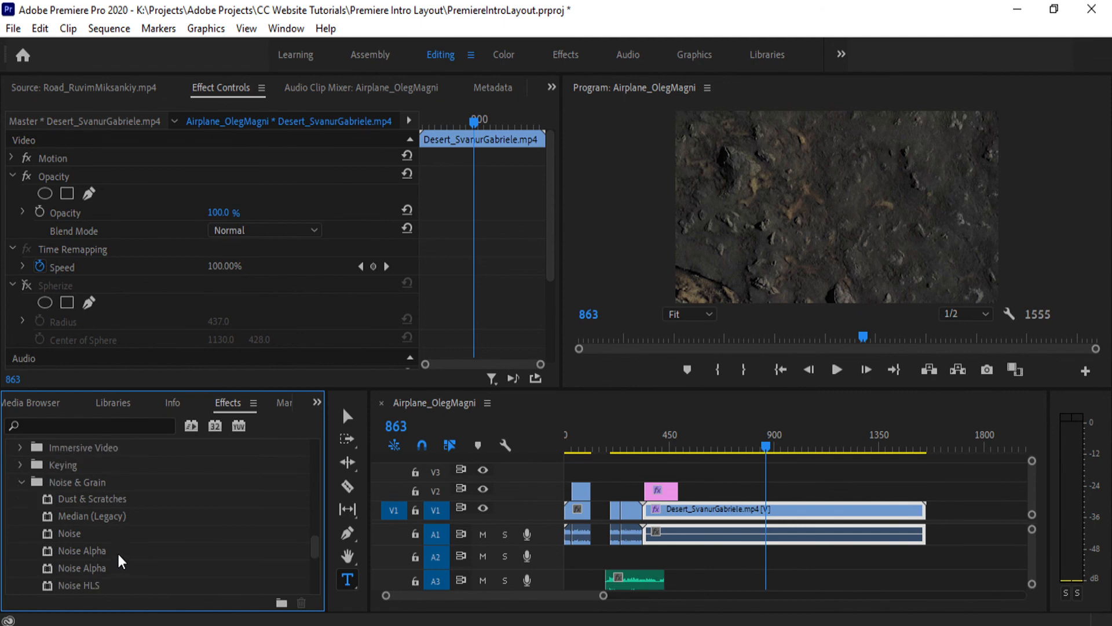
{"action": "left_click_drag", "start_coordinate": [87, 533], "coordinate": [96, 281]}
{"action": "scroll", "coordinate": [115, 300], "scroll_direction": "down", "scroll_amount": 3}
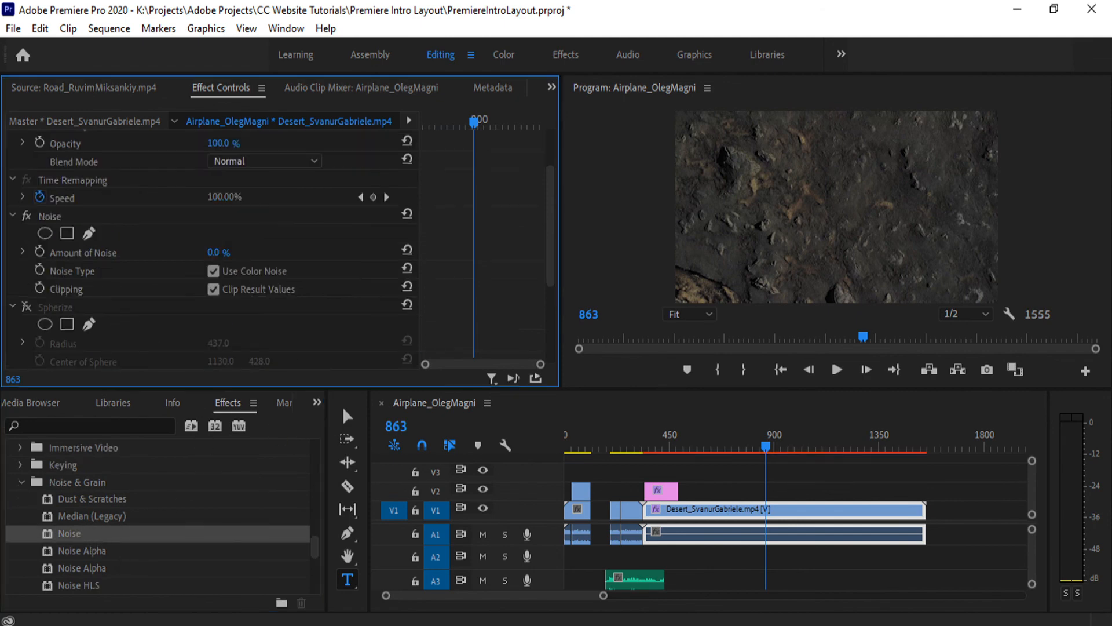
{"action": "mouse_move", "coordinate": [216, 253]}
{"action": "left_mouse_down"}
{"action": "mouse_move", "coordinate": [263, 253]}
{"action": "mouse_move", "coordinate": [228, 250]}
{"action": "left_mouse_up"}
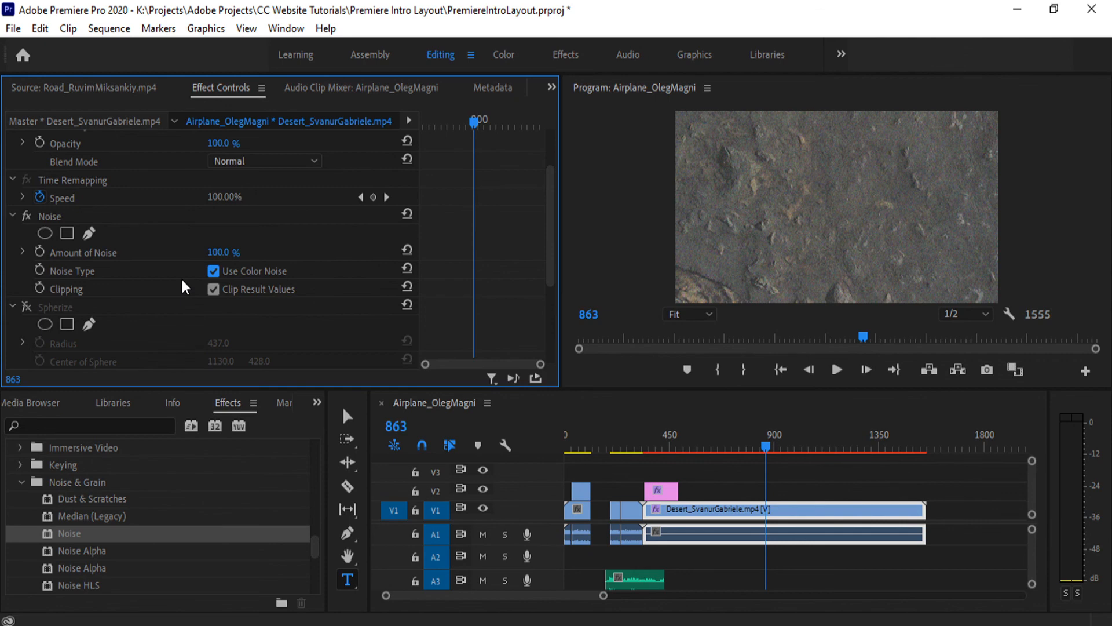
- Toggle the Noise effect to compare the desert clip with and without it, leaving both Spherize and Noise enabled
{"action": "left_click", "coordinate": [25, 215]}
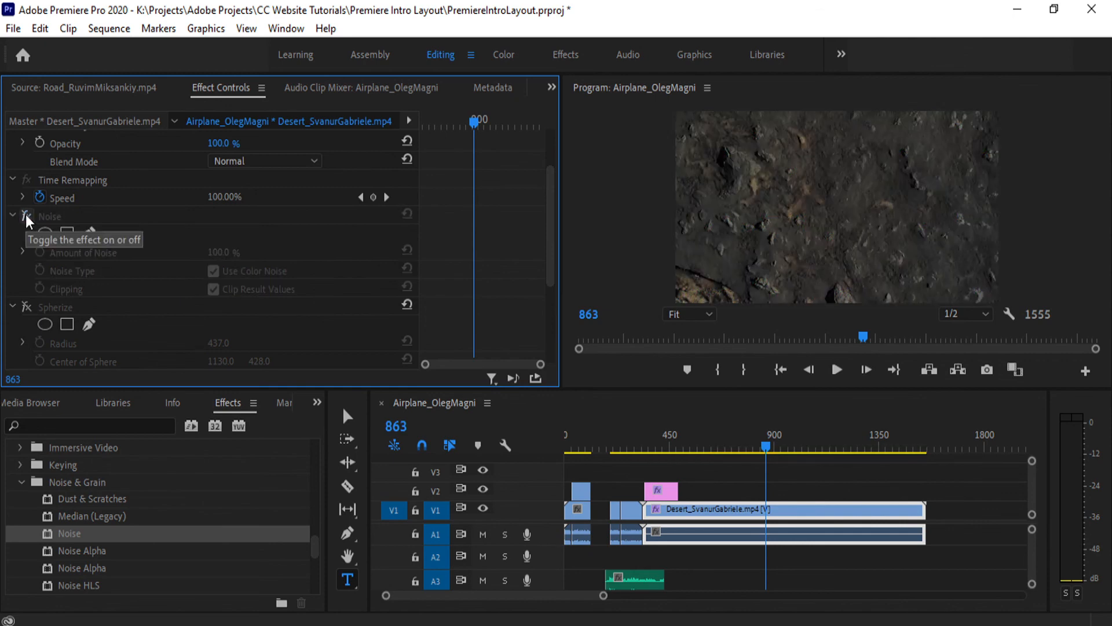
{"action": "left_click", "coordinate": [26, 215]}
{"action": "left_click", "coordinate": [26, 215]}
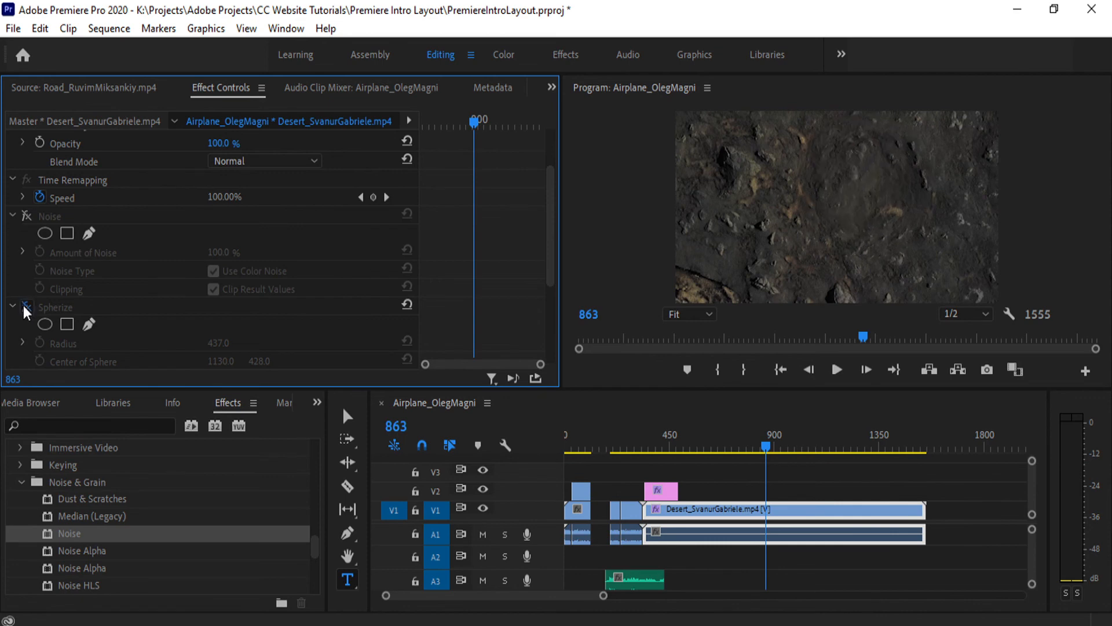
{"action": "left_click", "coordinate": [26, 306]}
{"action": "left_click", "coordinate": [25, 216]}
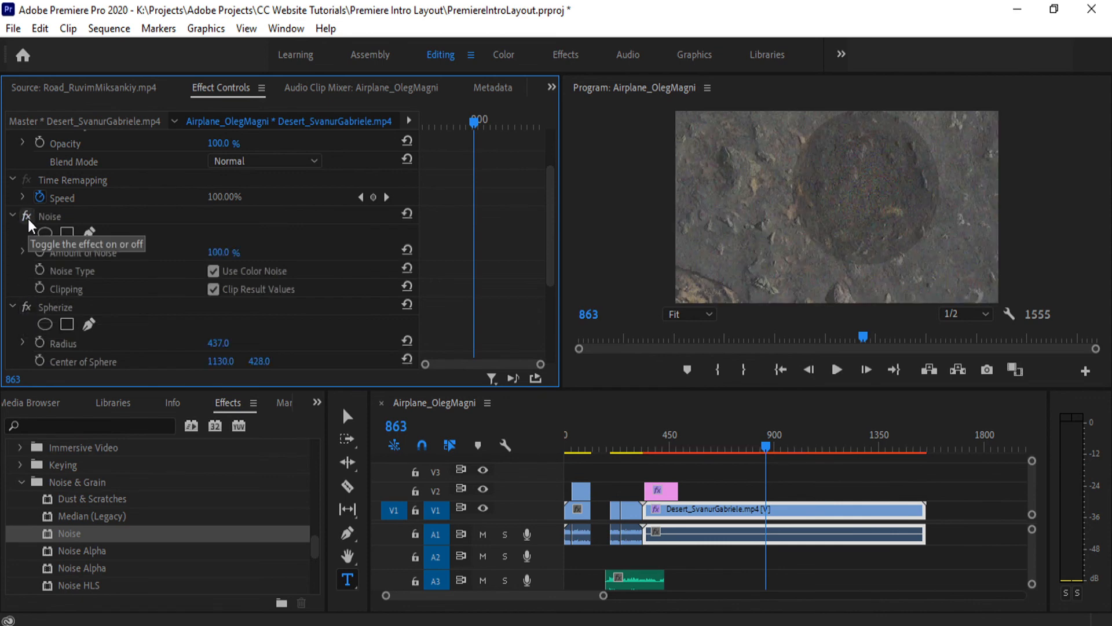